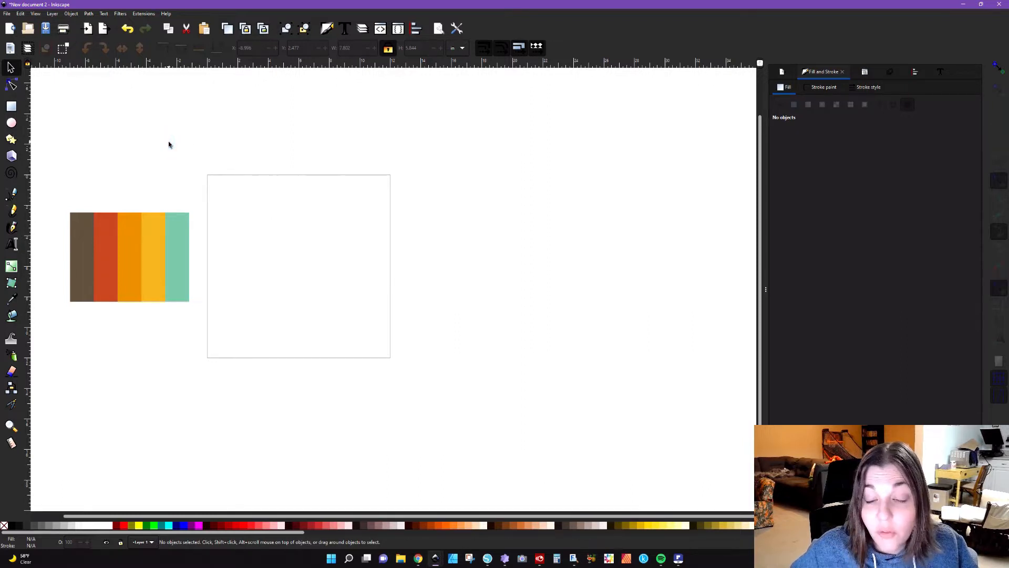
Step: Add the text GROOVY in Impact Bold, 60 pt, in the upper part of the page
click(12, 245)
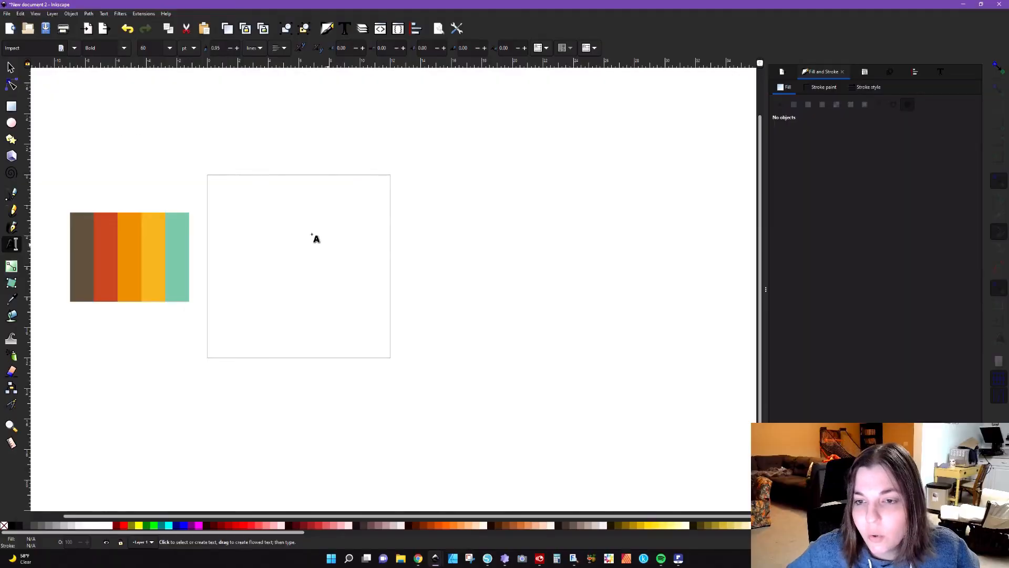
click(237, 232)
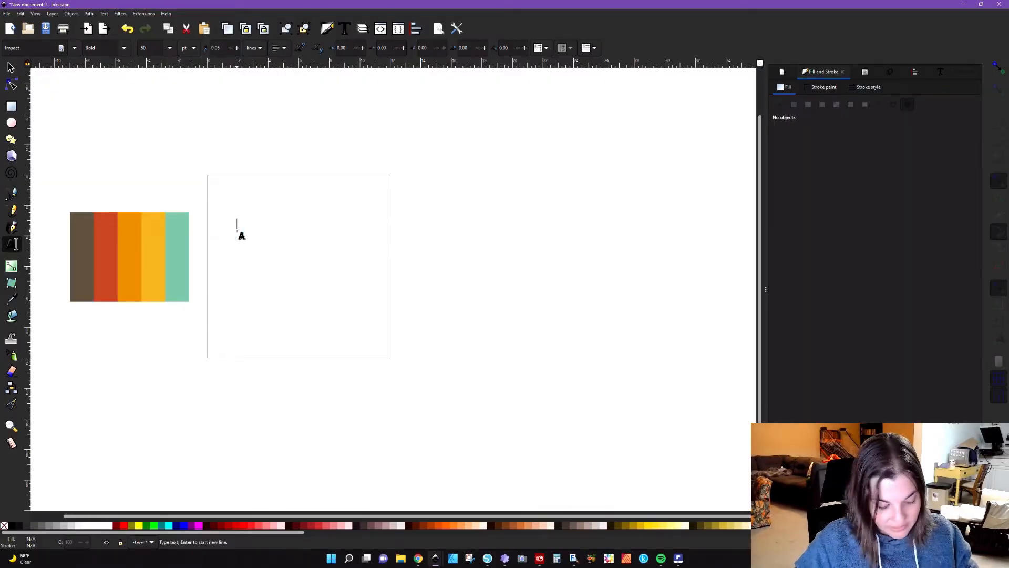
text(GROOVY)
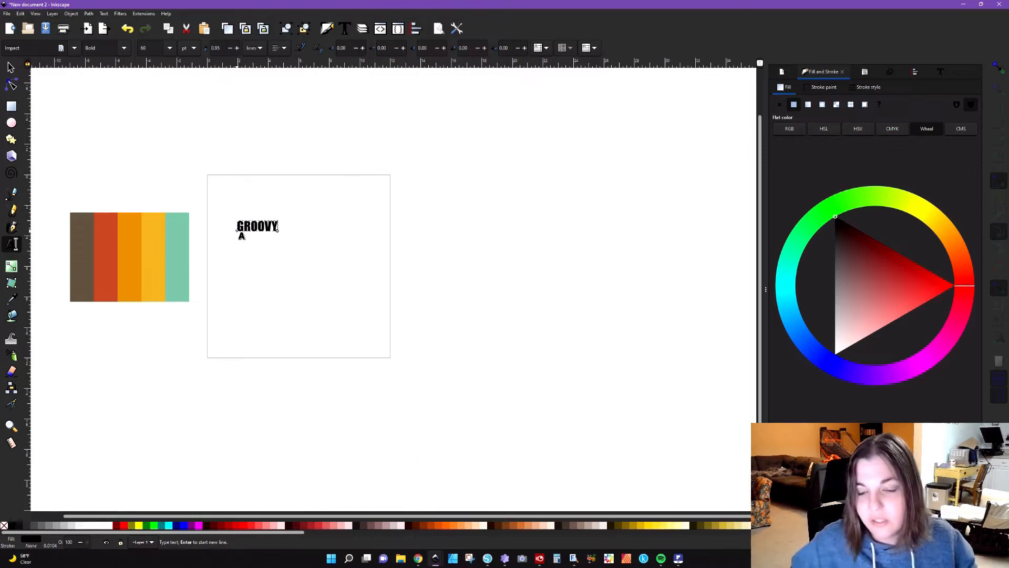
key(Escape)
Step: Scale the GROOVY text proportionally to about 6.66 in wide and move it near the page's upper edge
ctrl+scroll(248, 180, up, 4)
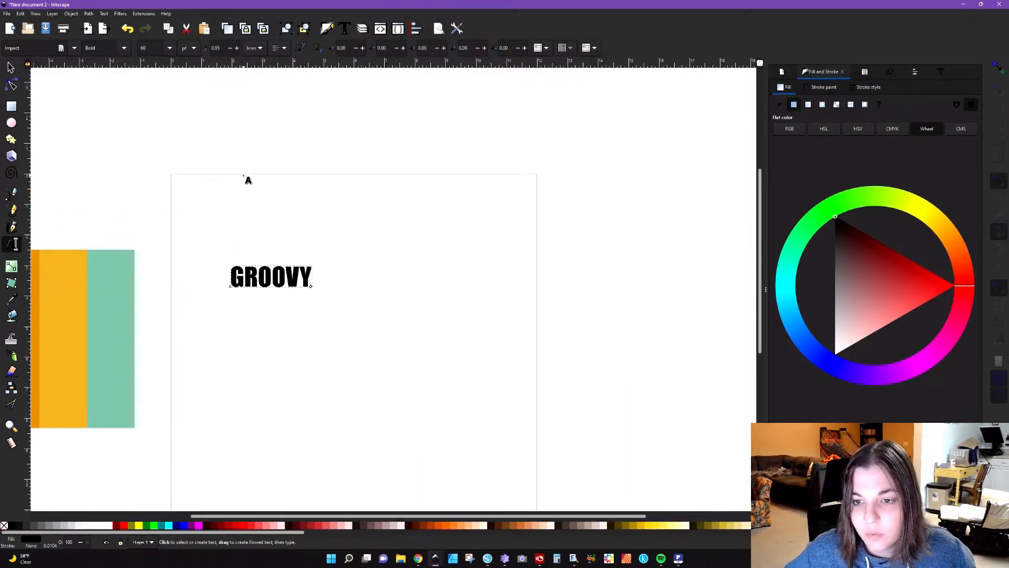
scroll(248, 181, down, 3)
scroll(248, 180, down, 2)
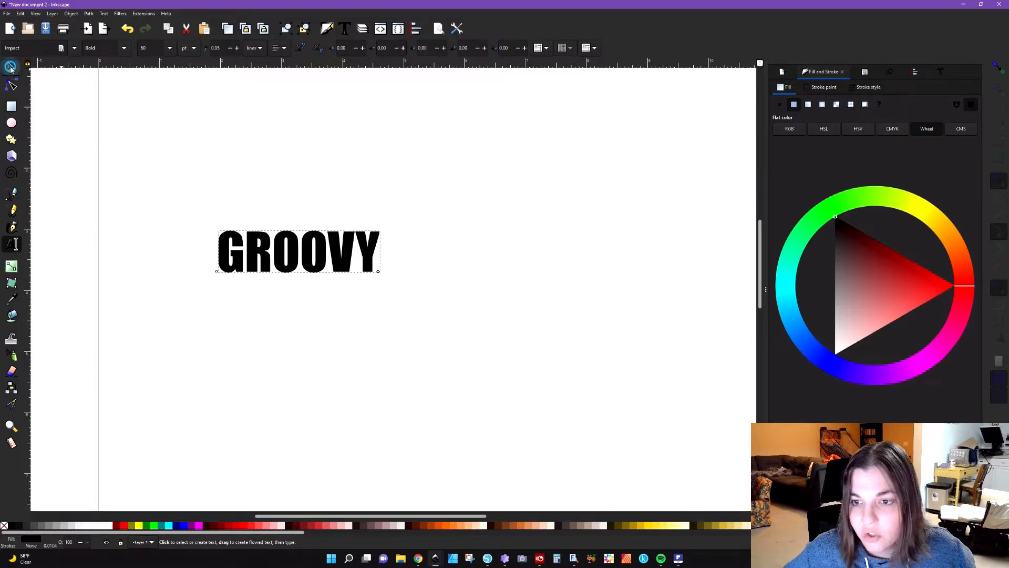
click(10, 67)
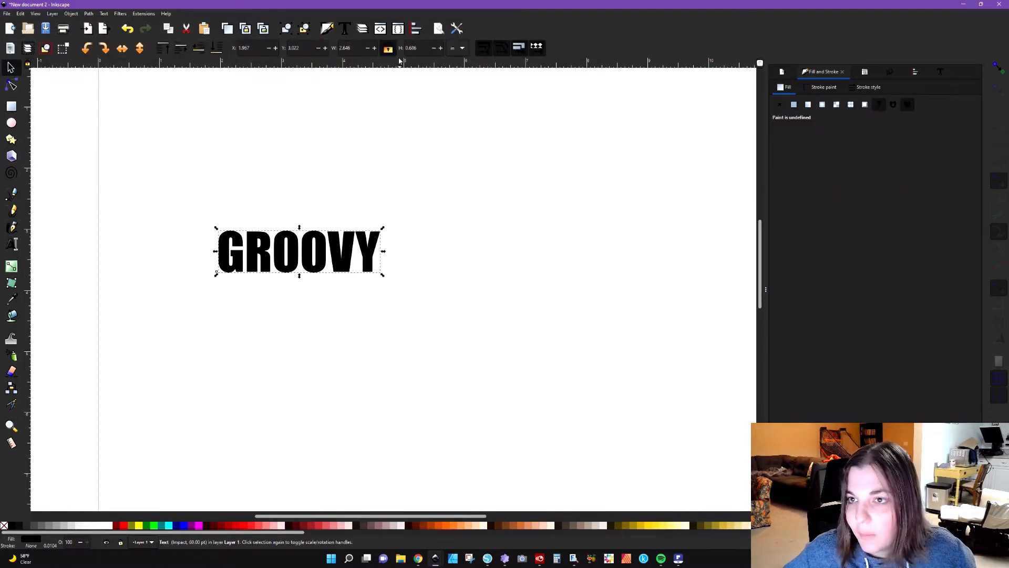
drag(384, 279, 634, 421)
ctrl+scroll(569, 391, down, 2)
ctrl+scroll(569, 392, down, 2)
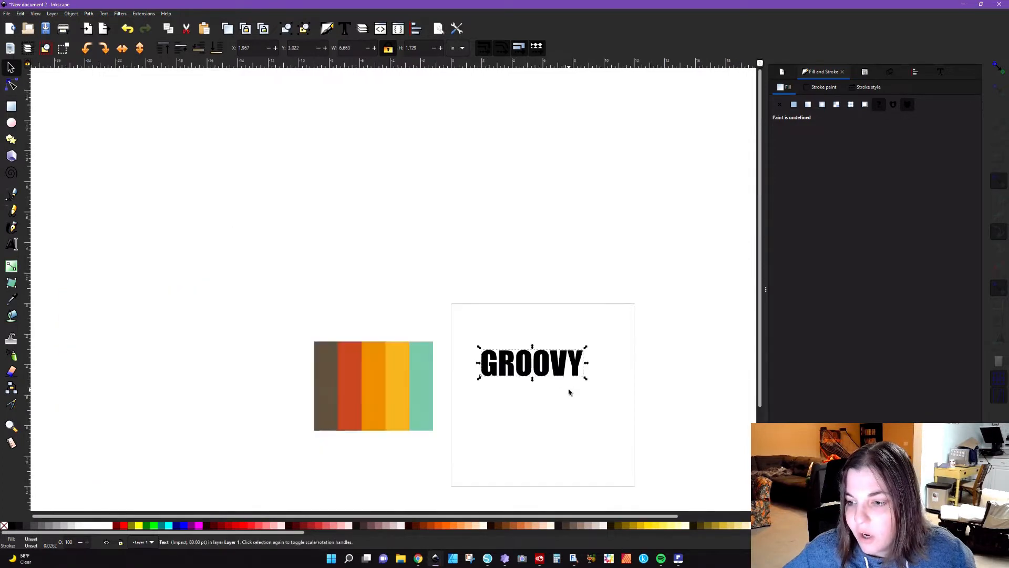
drag(527, 516, 575, 517)
scroll(468, 432, up, 1)
scroll(468, 431, down, 3)
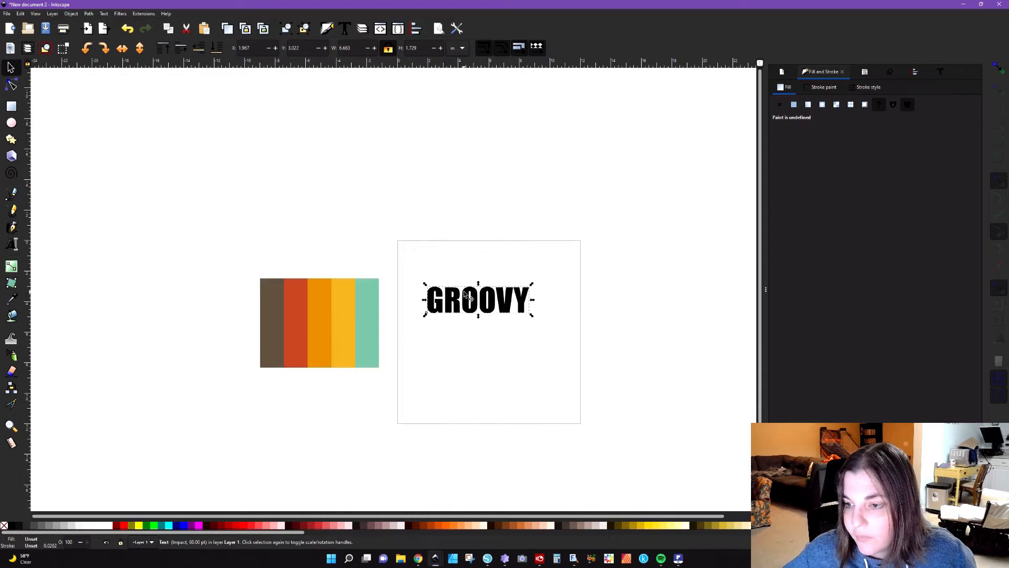
drag(487, 310, 502, 288)
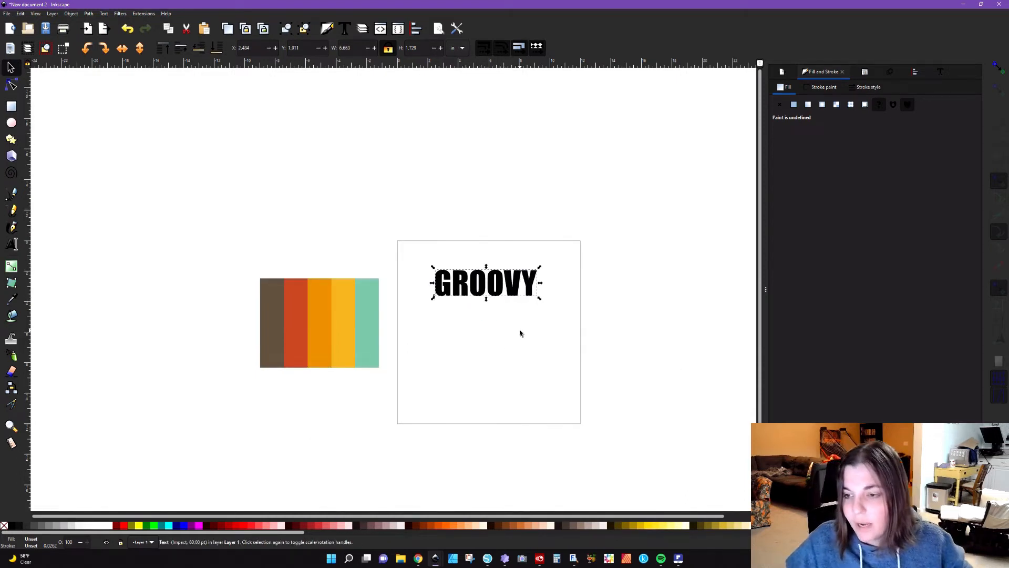
Step: Try tightening the letter spacing of the GROOVY text to about -3.03 px
scroll(499, 302, up, 4)
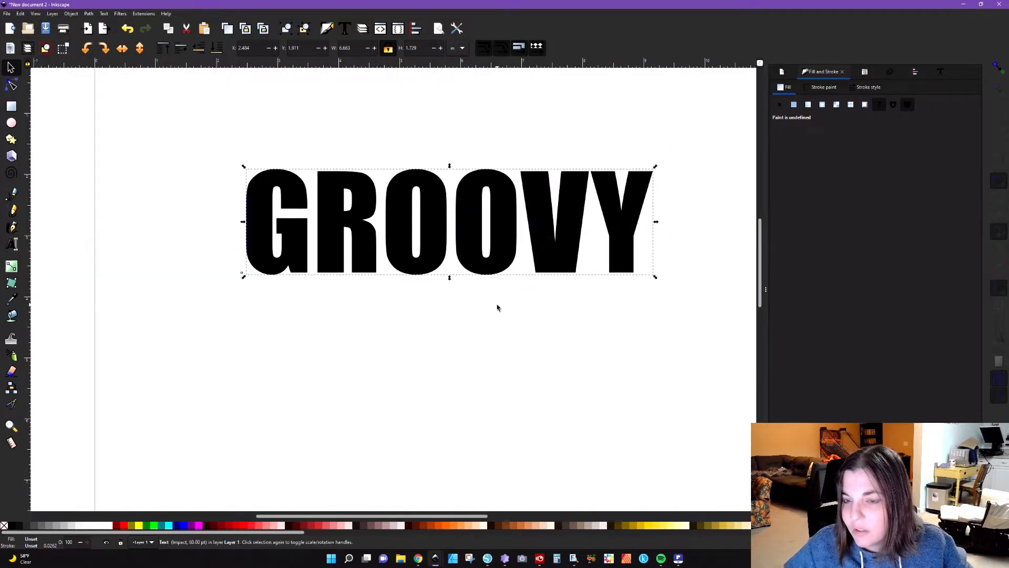
scroll(496, 304, up, 1)
scroll(495, 303, up, 1)
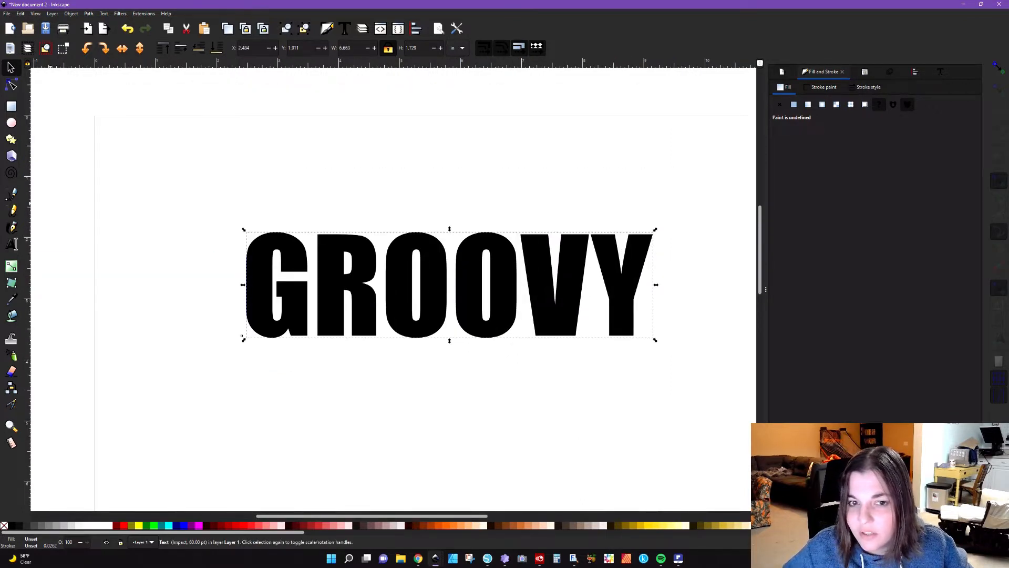
click(14, 245)
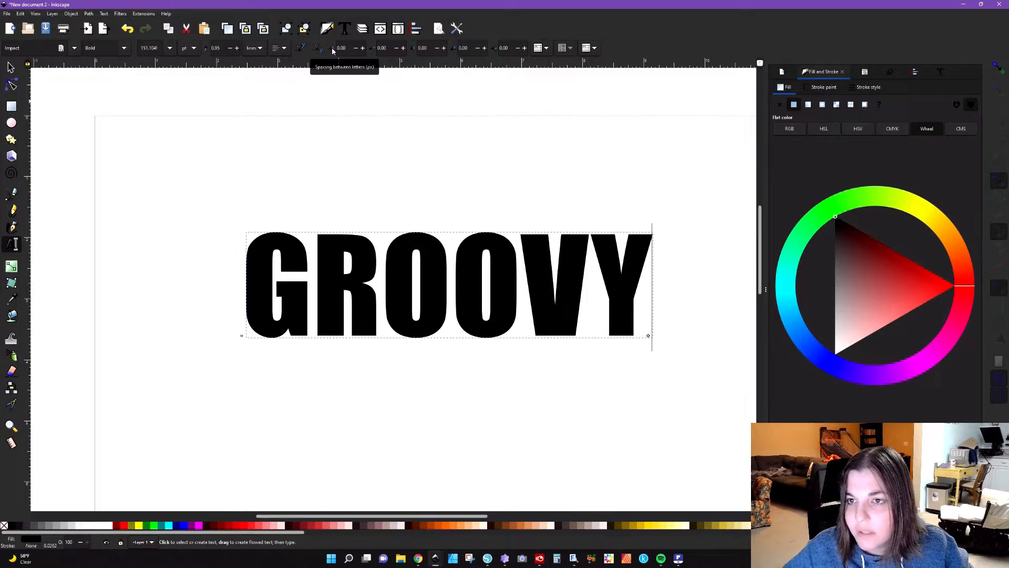
click(356, 48)
click(356, 49)
click(356, 49)
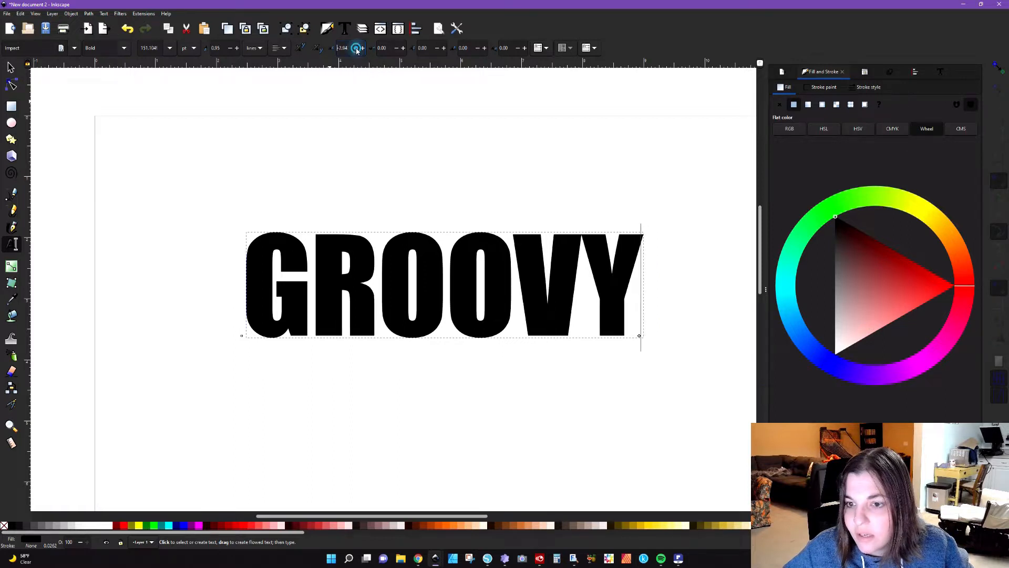
click(356, 49)
click(356, 49)
click(356, 48)
click(356, 48)
click(356, 49)
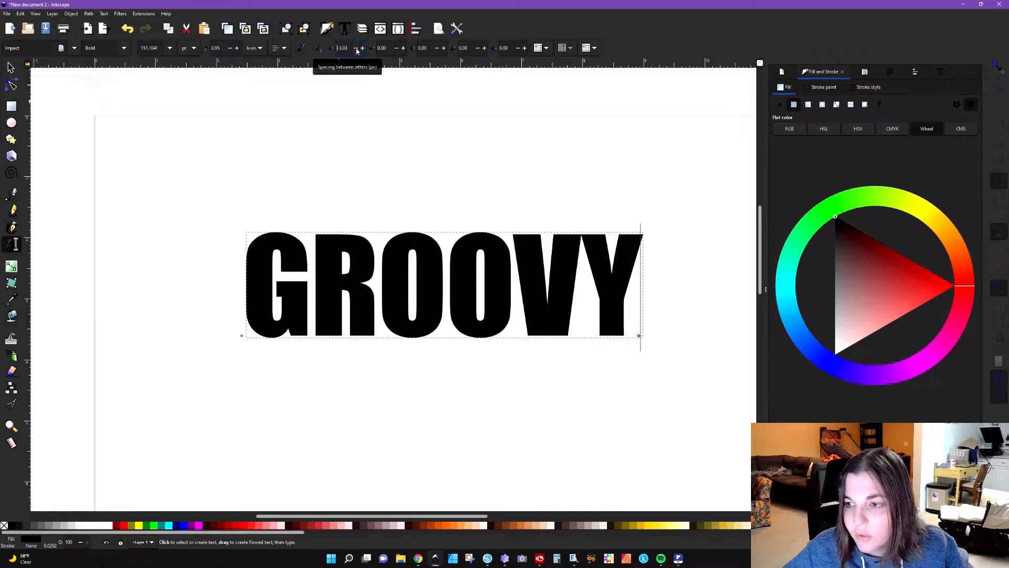
Step: Try reducing the letter spacing further with the text cursor placed between the G and the R
click(310, 271)
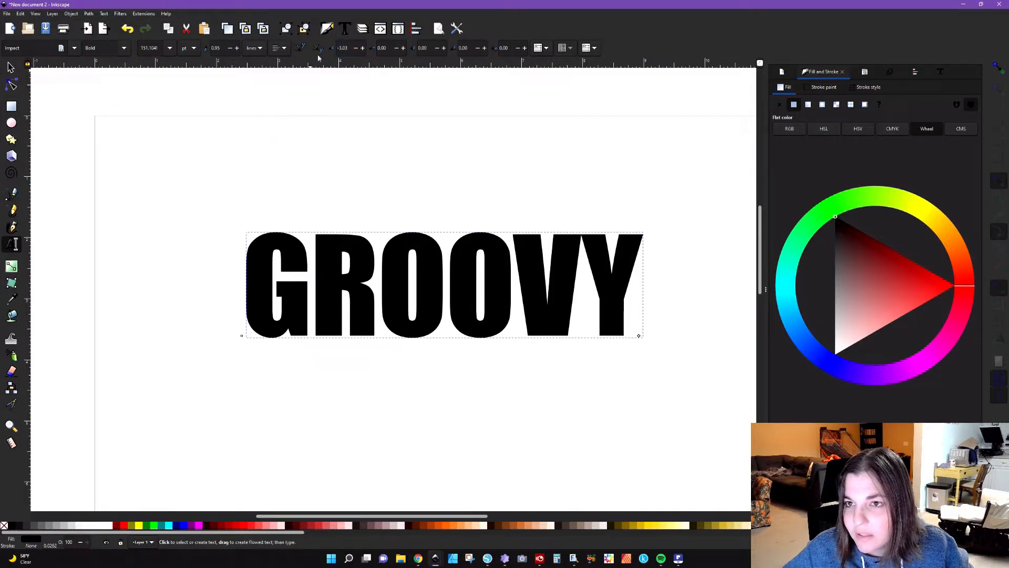
click(355, 48)
click(356, 48)
click(356, 48)
click(356, 49)
click(356, 48)
click(356, 48)
click(355, 48)
click(356, 48)
click(356, 49)
click(356, 48)
click(356, 48)
click(356, 49)
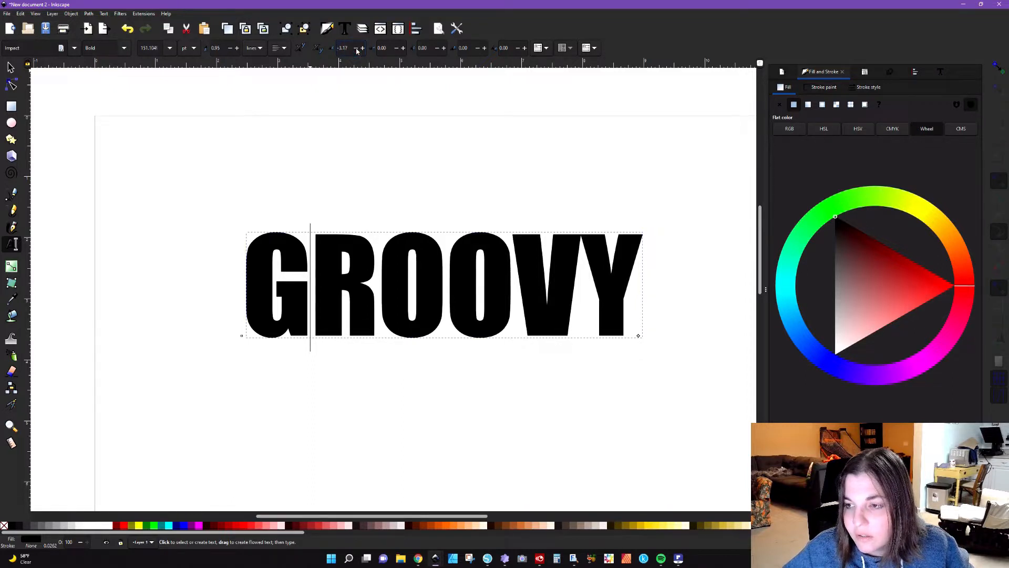
click(356, 48)
click(356, 48)
click(356, 48)
click(356, 49)
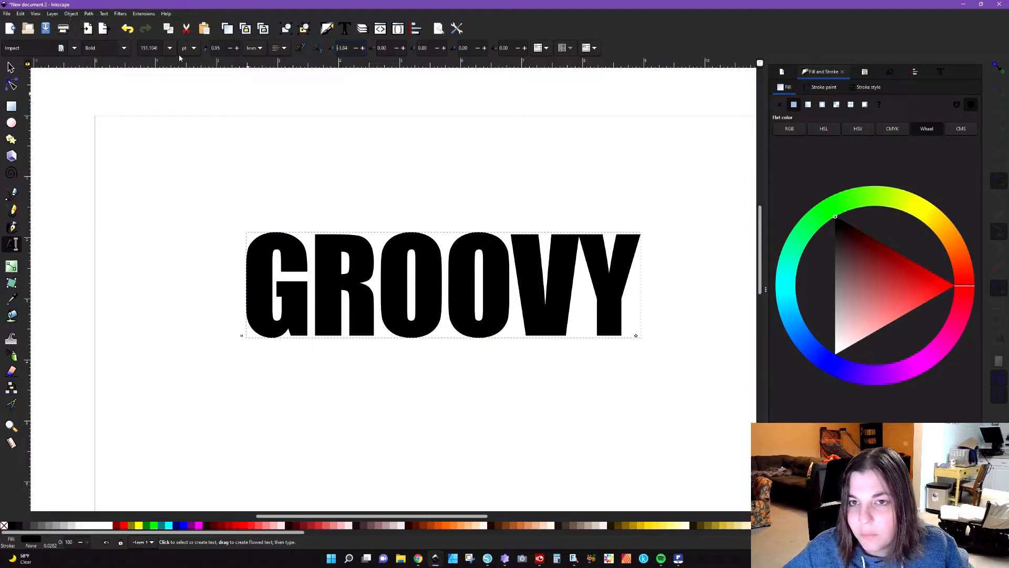
Step: Reset the letter spacing of the GROOVY text to 0 px
drag(338, 48, 368, 50)
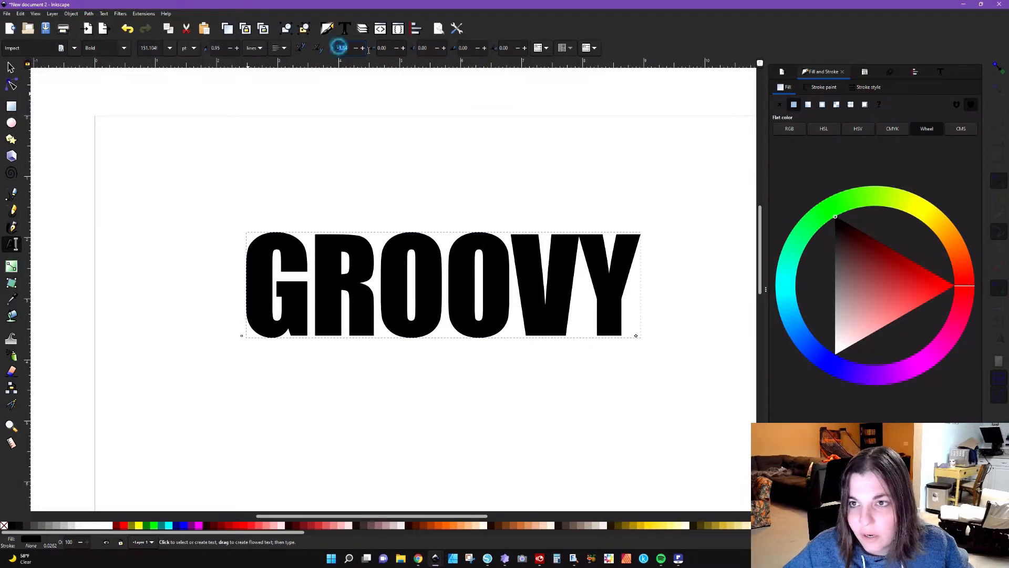
text(0)
key(Return)
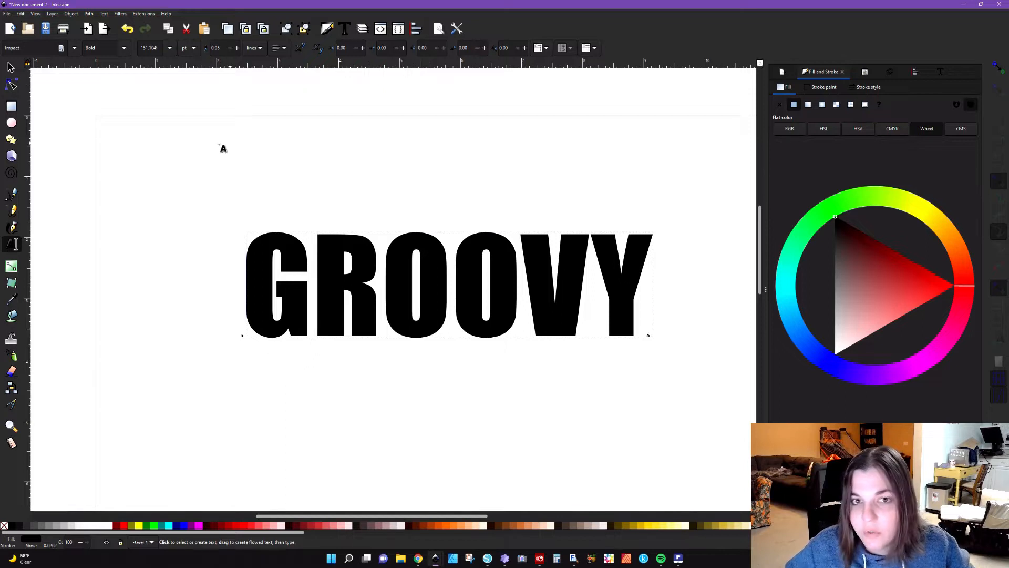
Step: Convert the GROOVY text to paths and ungroup it into separate letters
click(11, 67)
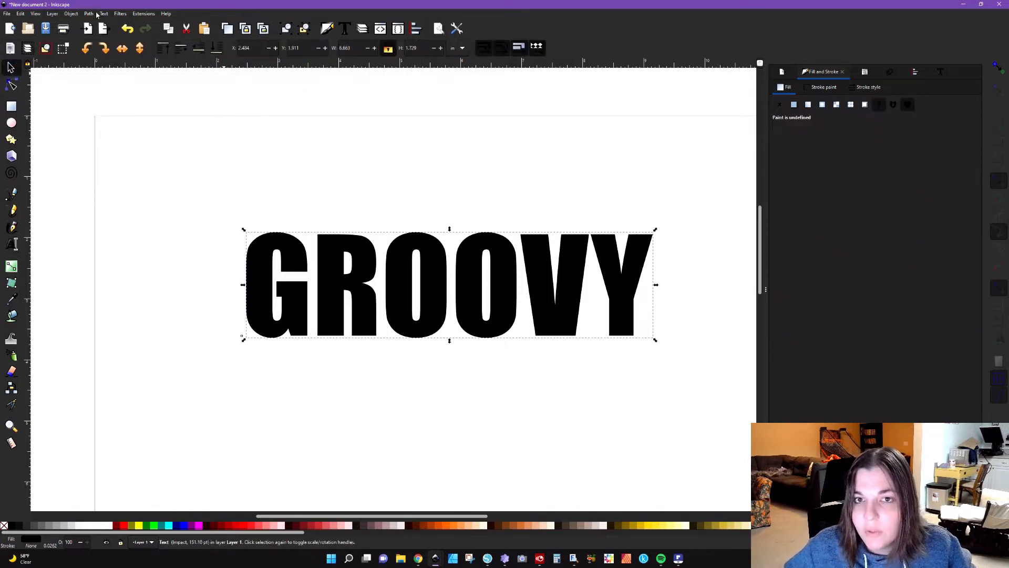
scroll(537, 171, down, 2)
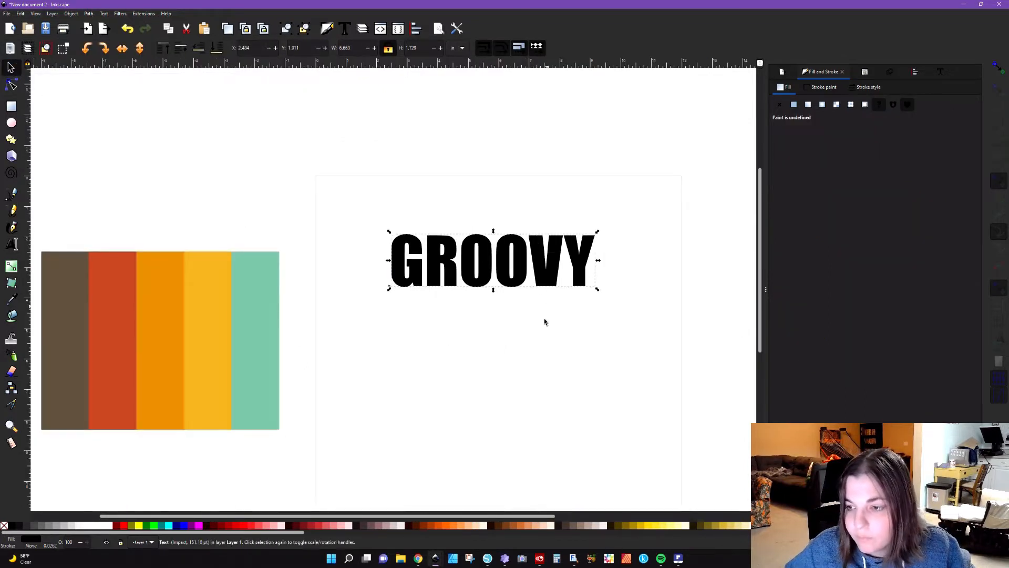
drag(531, 518, 584, 519)
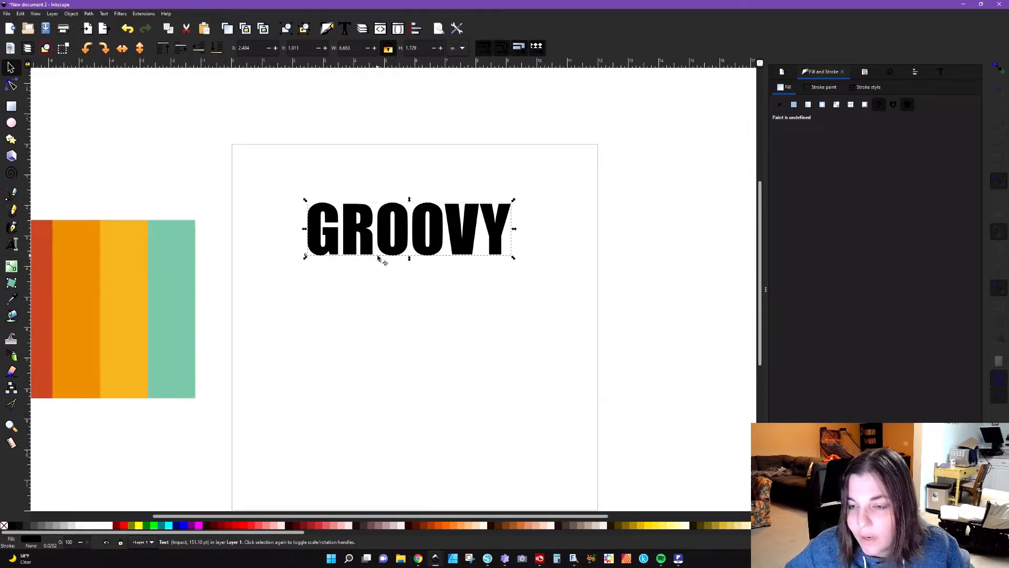
click(70, 16)
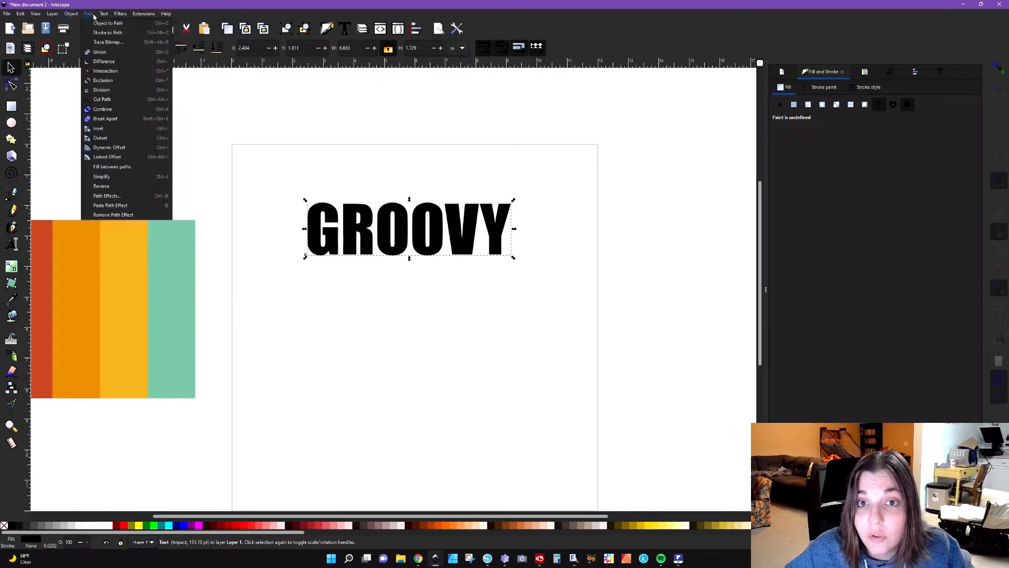
click(94, 23)
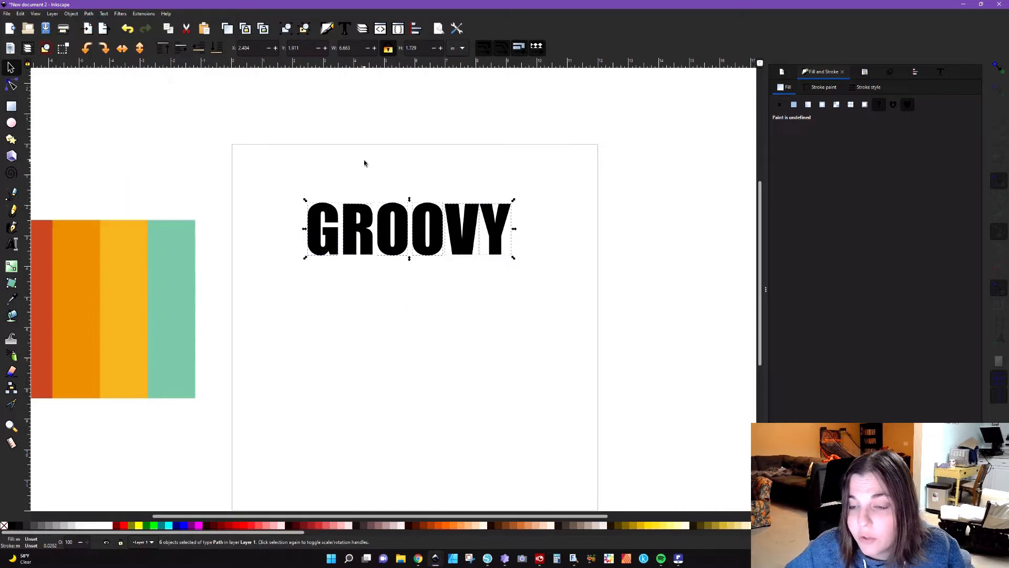
Step: Move the R close to the G and the first O close to the R, keeping them level
scroll(359, 209, up, 2)
scroll(359, 209, up, 1)
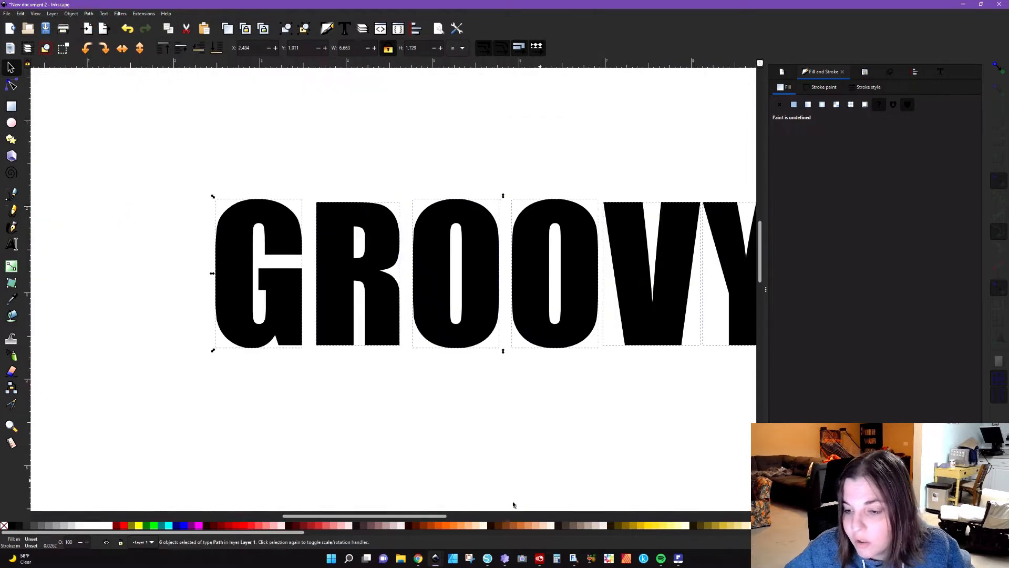
drag(406, 521, 438, 520)
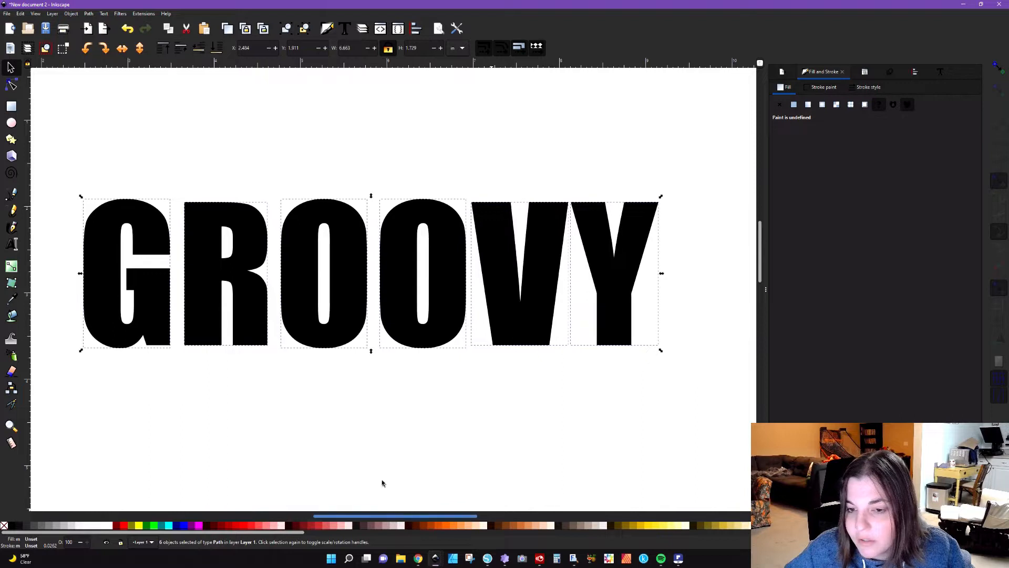
click(233, 385)
click(259, 325)
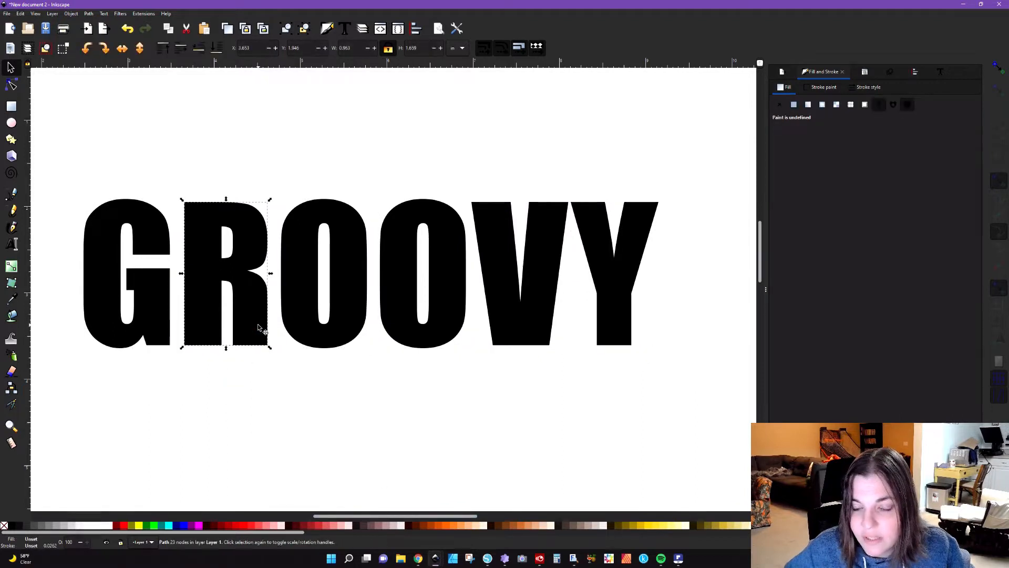
key(ctrl)
drag(257, 326, 251, 327)
click(325, 332)
drag(325, 332, 296, 336)
Step: Move the second O, the V and the Y horizontally to close the gaps in the word
click(407, 326)
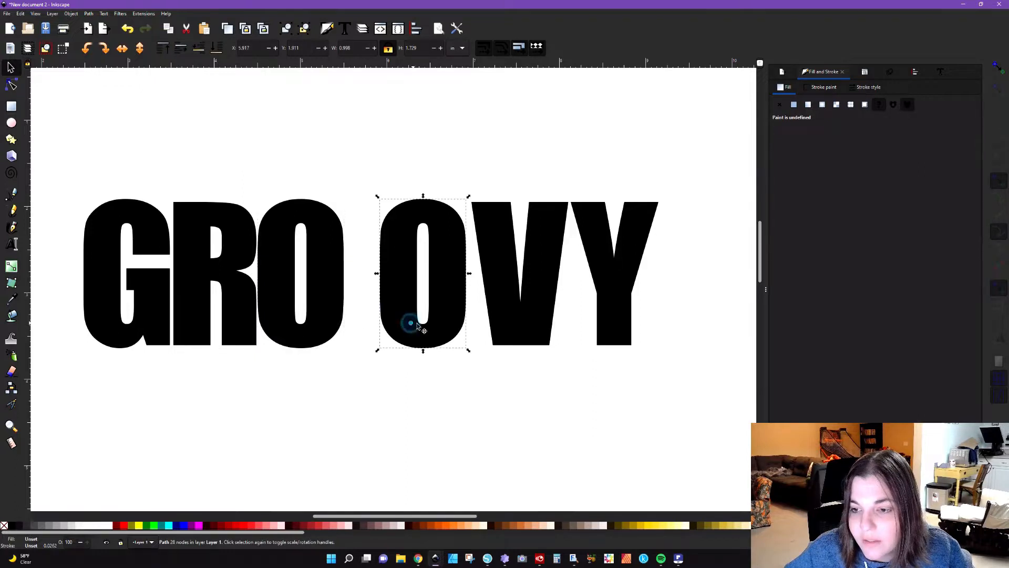
drag(419, 327, 387, 330)
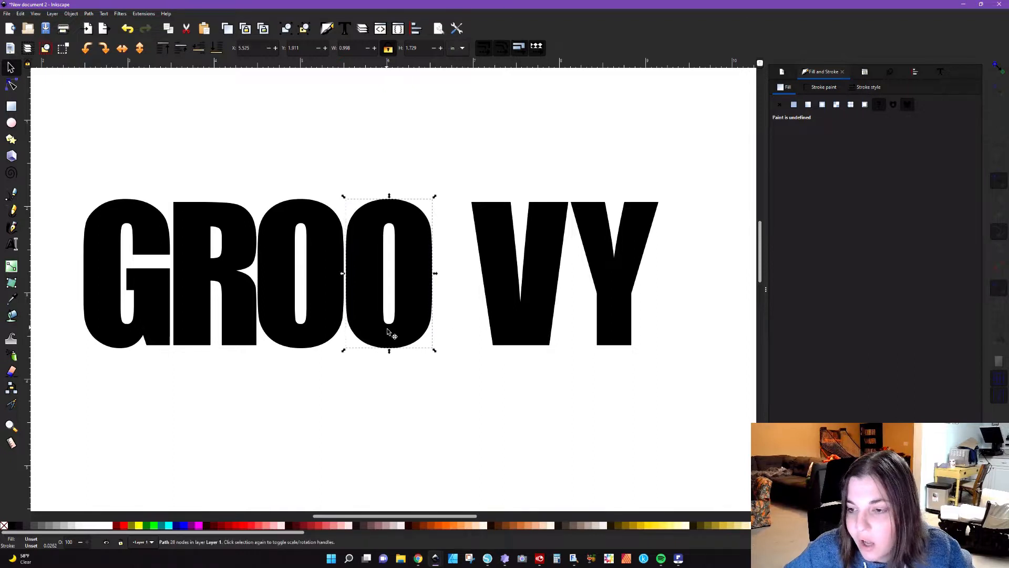
drag(520, 323, 476, 326)
drag(604, 331, 564, 326)
Step: Group all six letters of GROOVY
click(310, 424)
scroll(315, 417, down, 4)
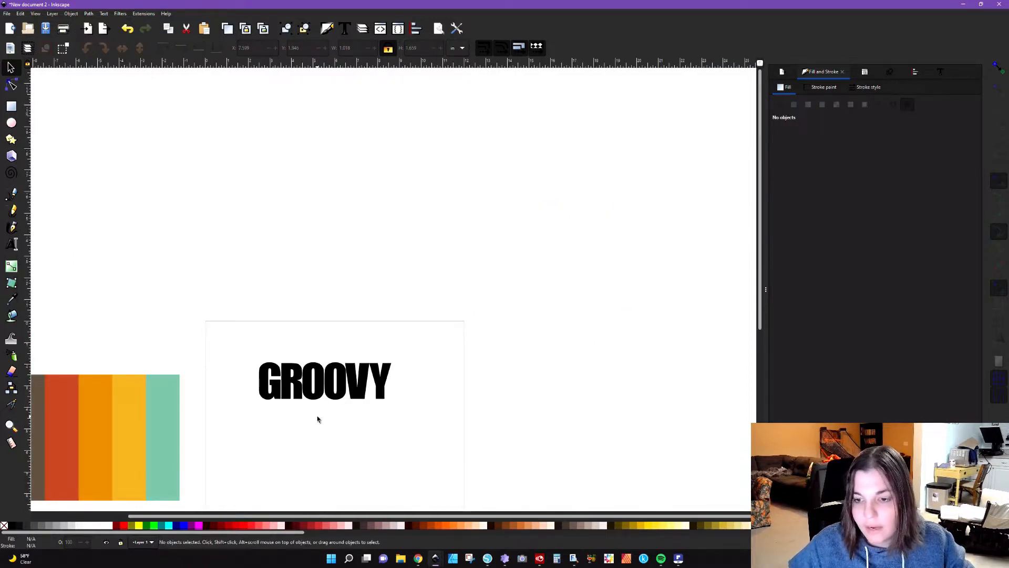
scroll(317, 419, down, 6)
drag(241, 207, 469, 322)
key(ctrl+g)
key(ctrl)
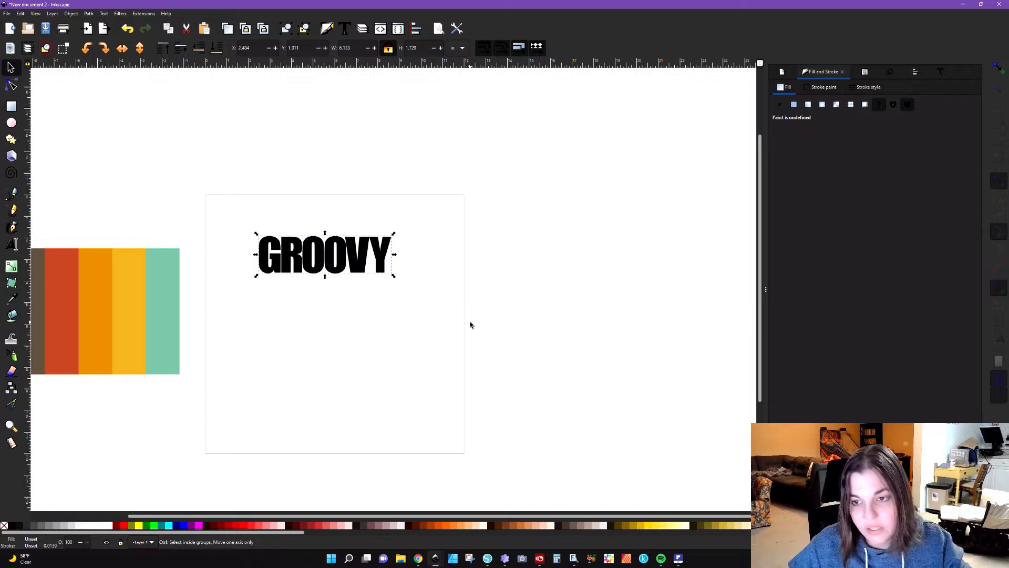
Step: Duplicate the GROOVY group and place the copy directly below the original on the page
key(ctrl)
key(ctrl+d)
drag(361, 267, 357, 373)
click(429, 342)
Step: Scale the lower GROOVY copy proportionally to about 2.1 in wide and move it to the horizontal middle of the page
click(283, 358)
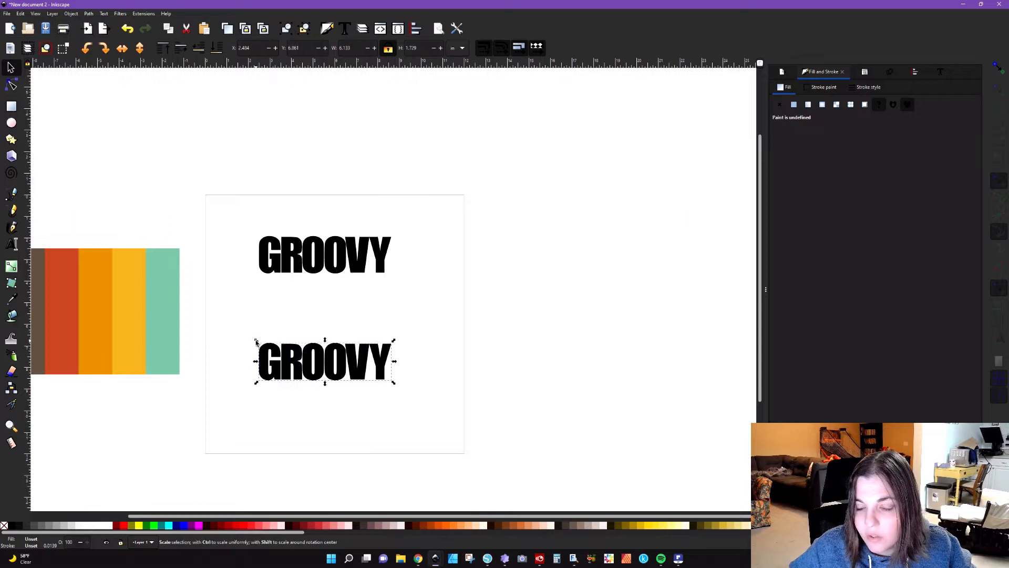
drag(254, 340, 314, 371)
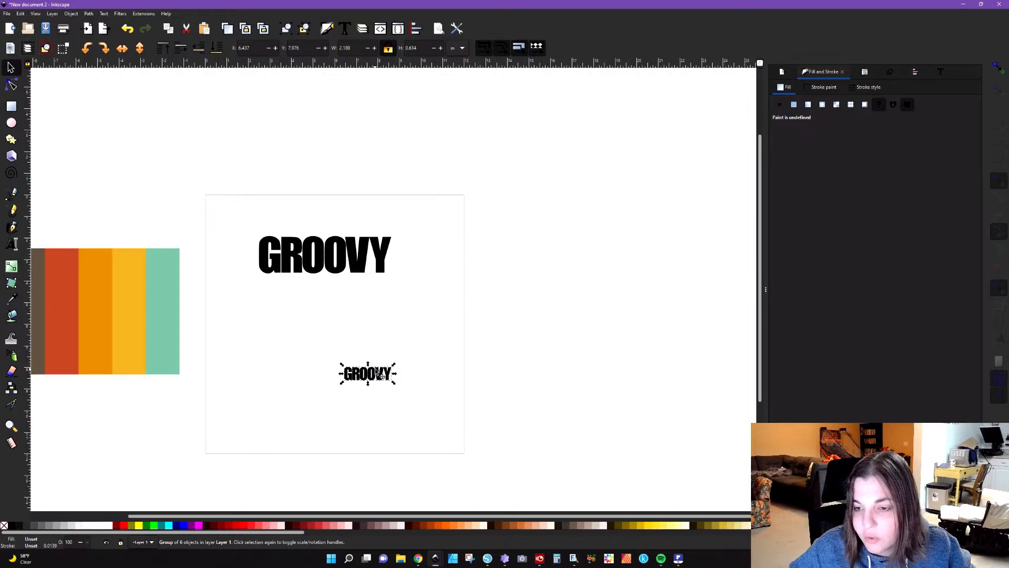
drag(371, 375, 410, 335)
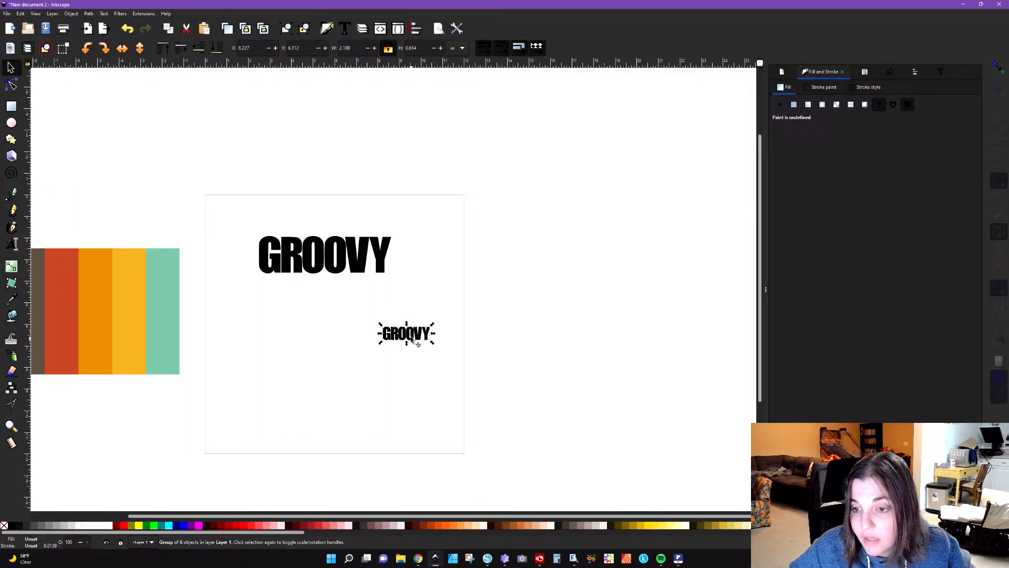
drag(412, 341, 342, 354)
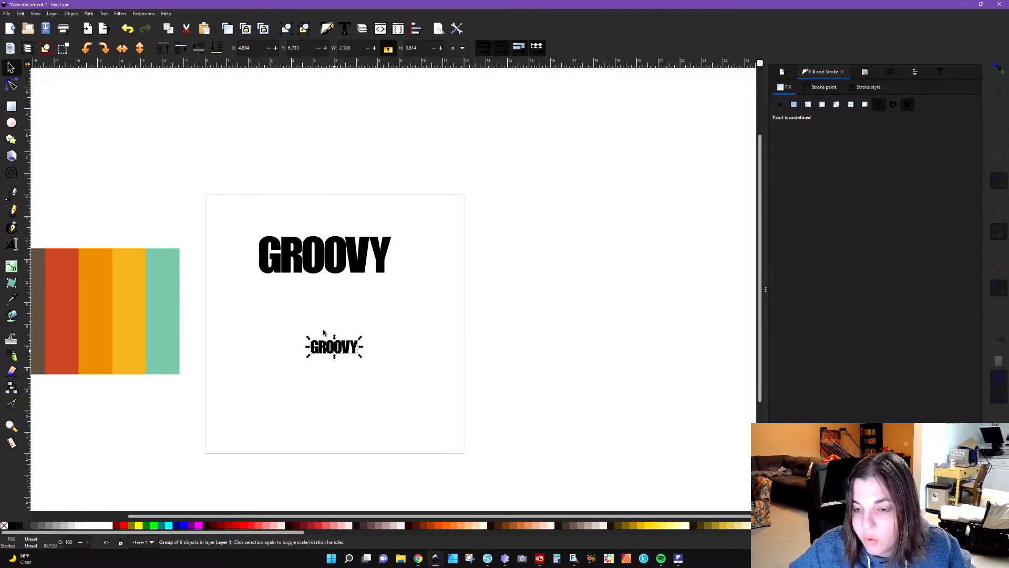
Step: Center the small GROOVY group horizontally beneath the large one, aligning relative to the last selected object
shift+click(337, 273)
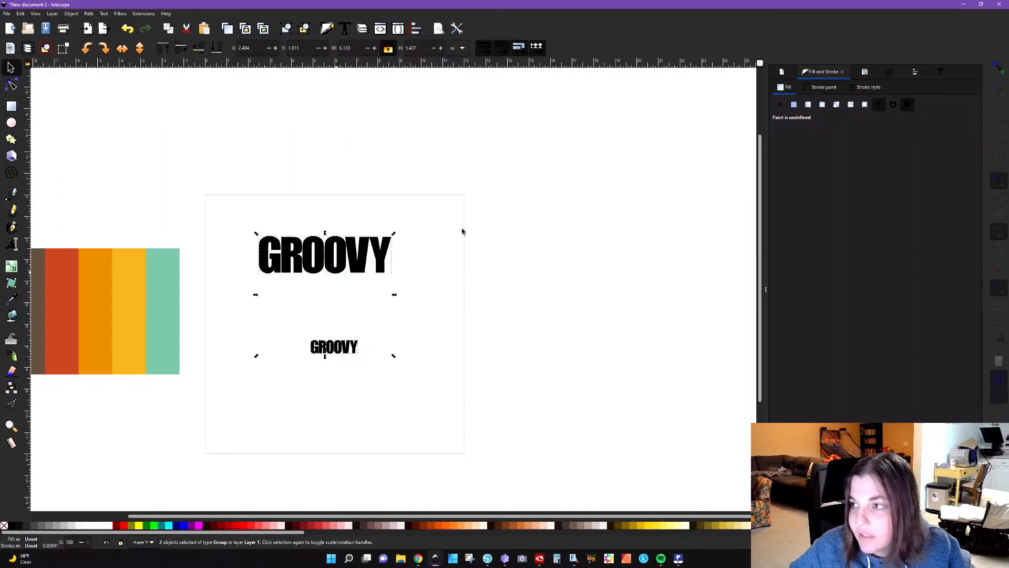
click(915, 72)
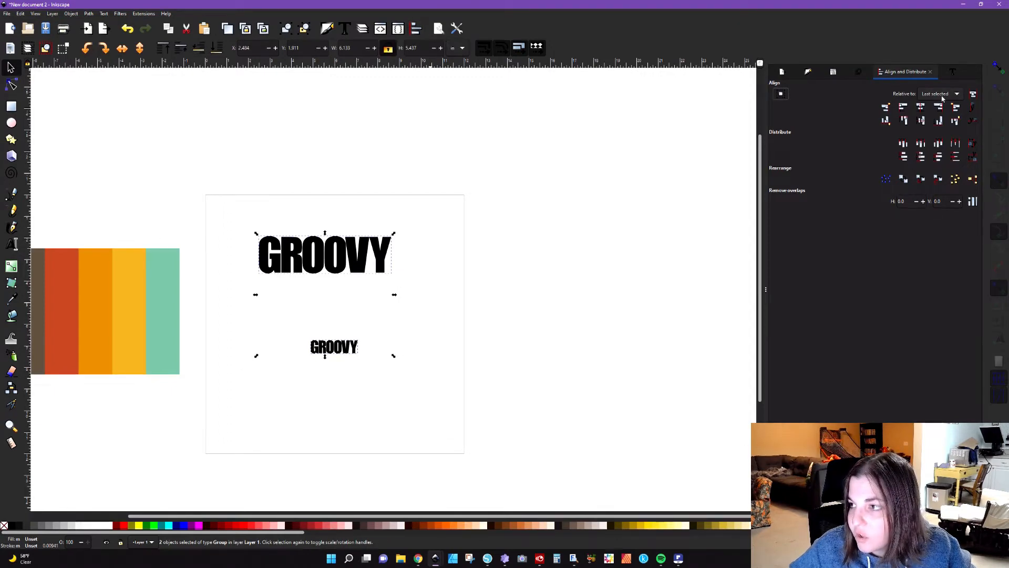
click(920, 107)
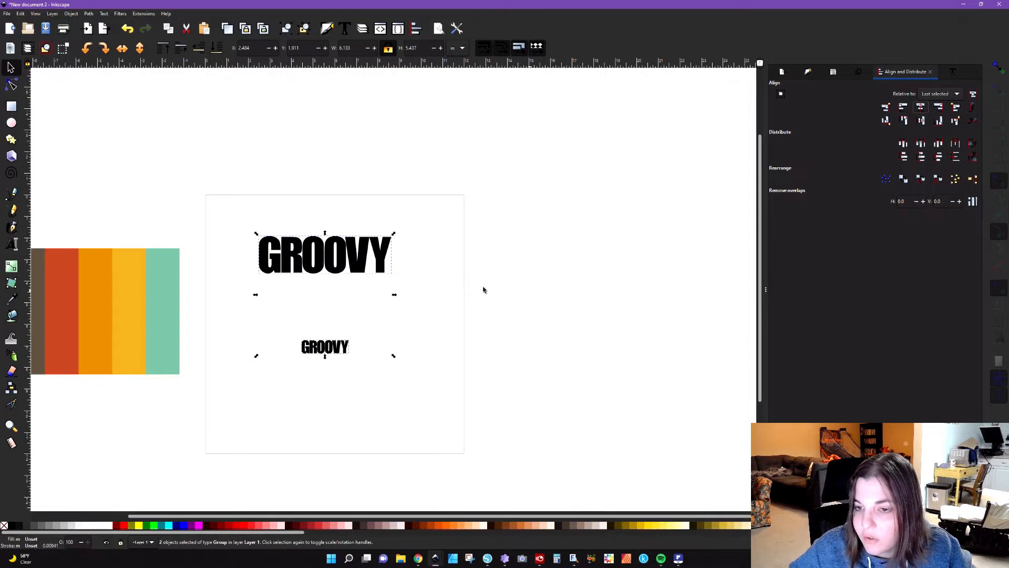
Step: Ungroup both GROOVY words into individual letter paths
click(422, 316)
drag(231, 221, 468, 413)
click(508, 287)
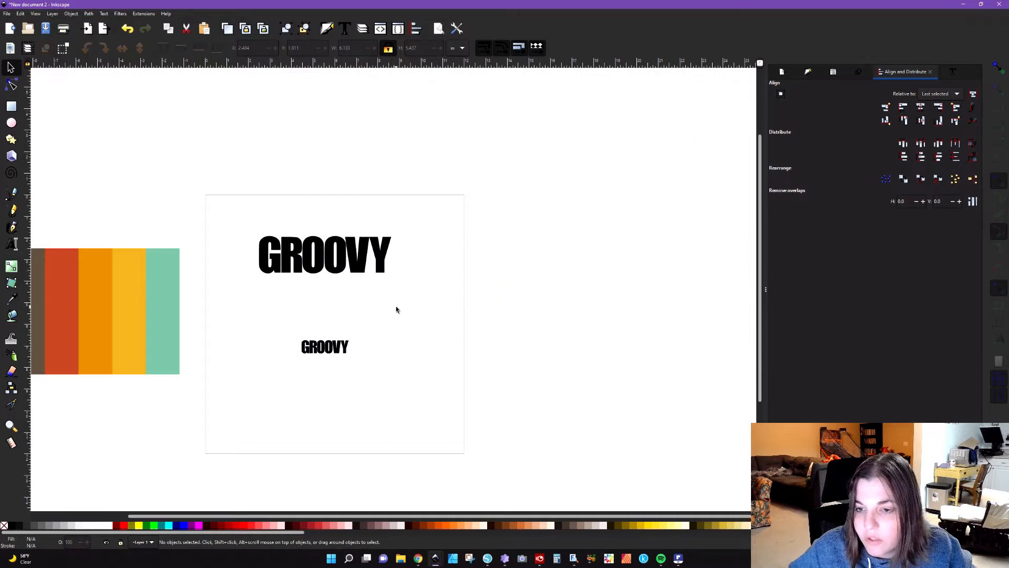
scroll(316, 473, left, 3)
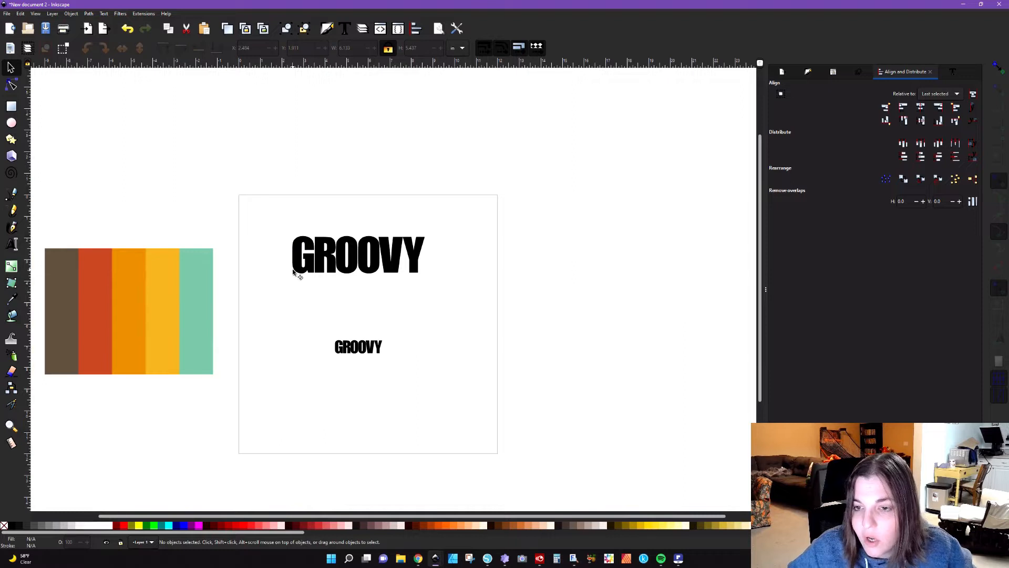
Step: Try to extrude the large G to the small word's R in Polygons mode, and undo the extrusion
click(311, 266)
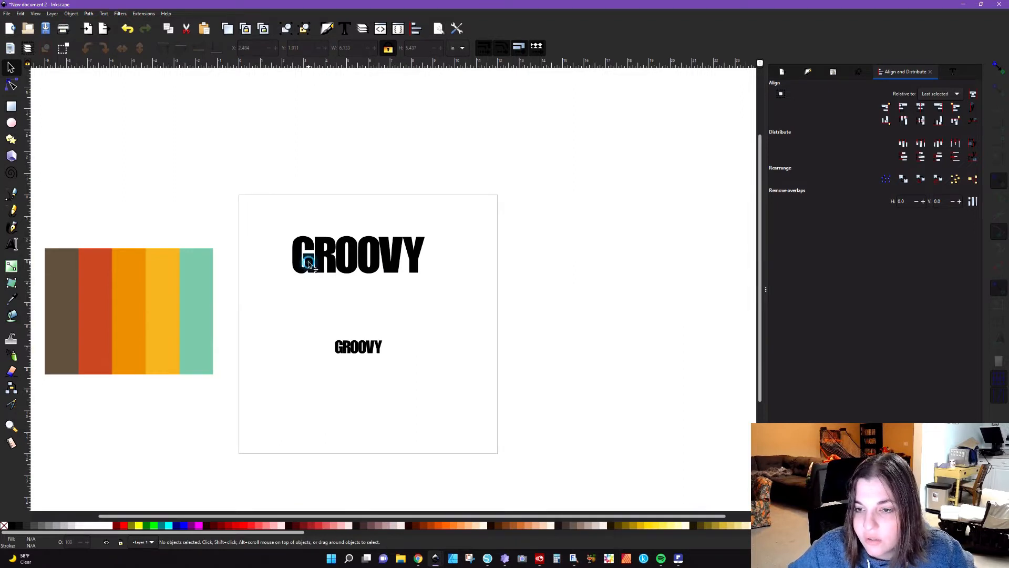
shift+click(342, 355)
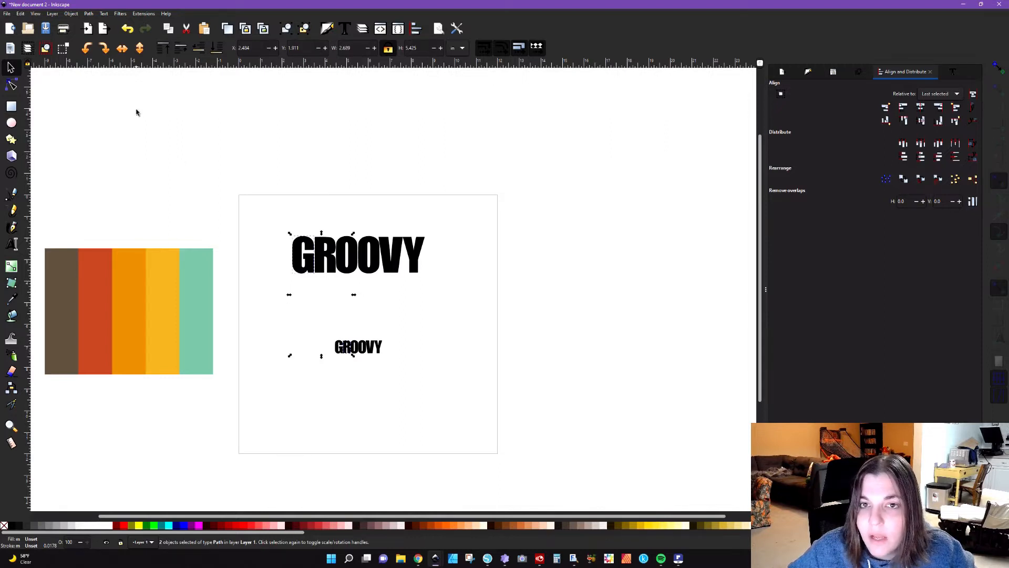
click(142, 14)
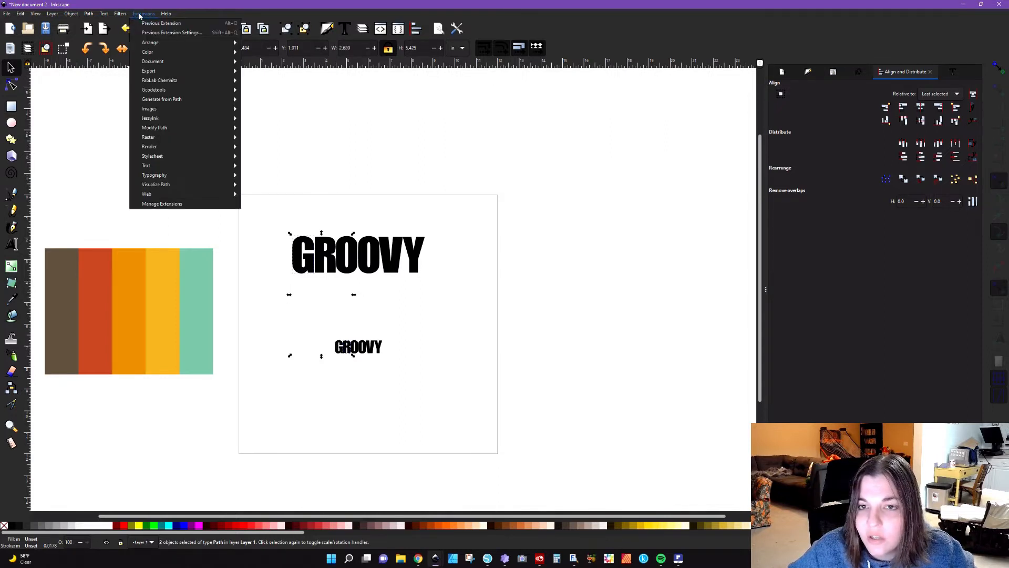
mouse_move(173, 99)
click(258, 99)
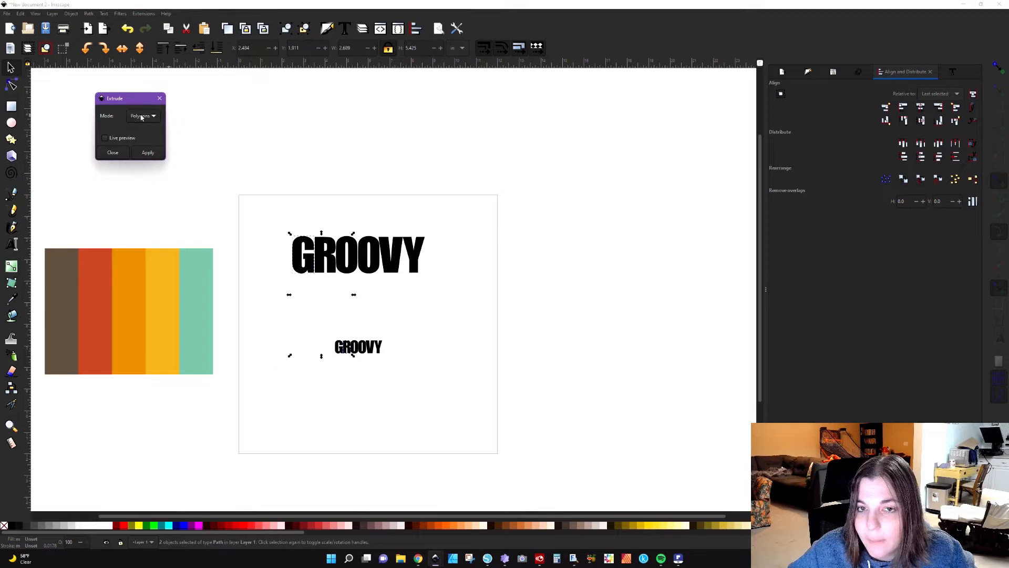
click(147, 153)
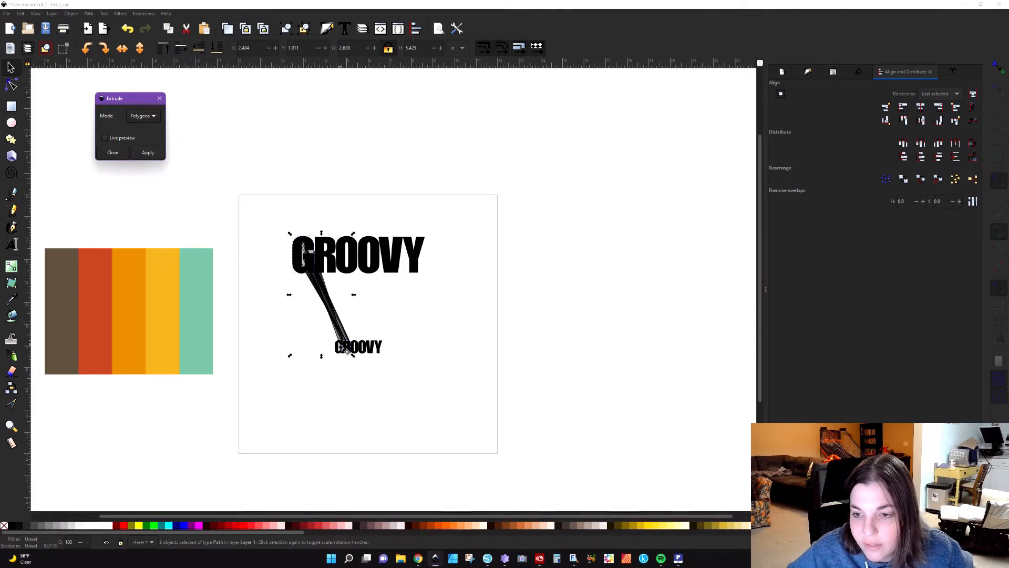
scroll(345, 349, up, 5)
scroll(345, 350, down, 4)
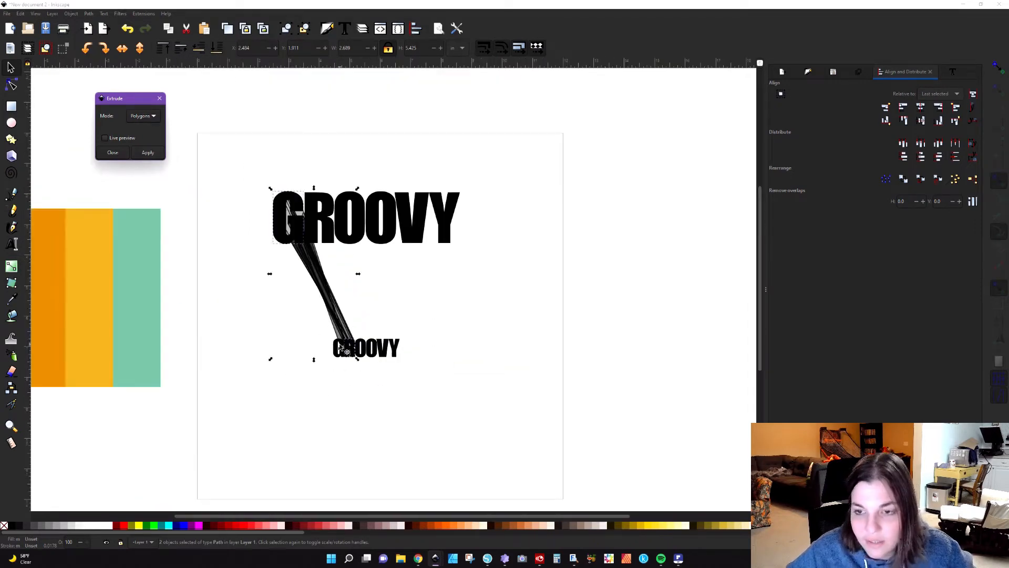
key(Escape)
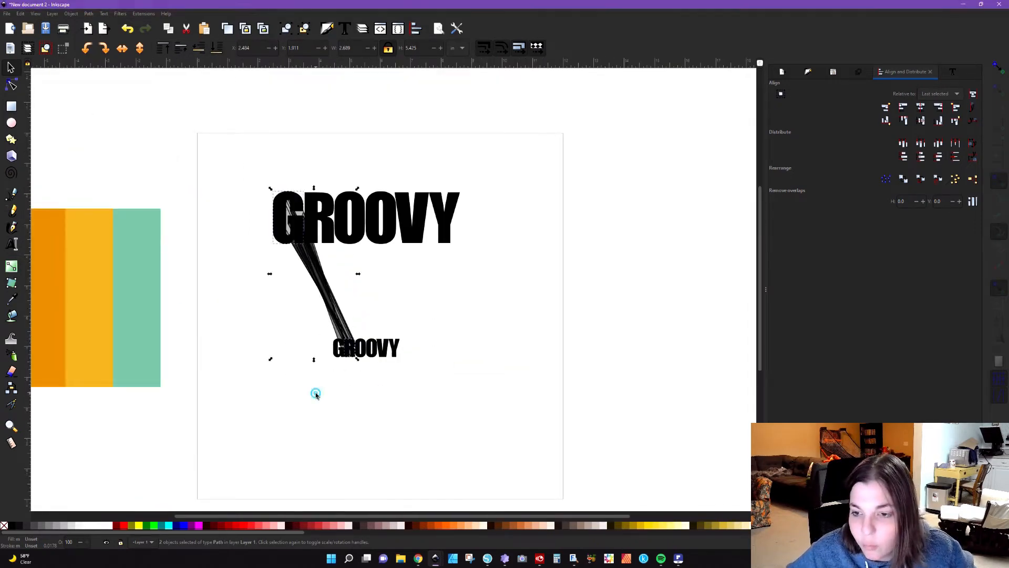
key(ctrl+z)
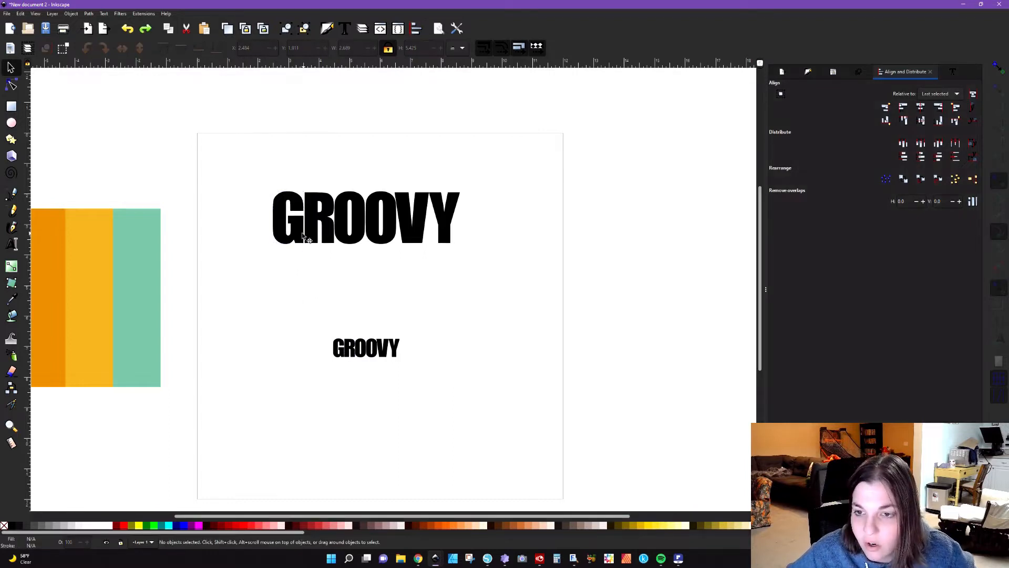
Step: Extrude between the large G and the small G in Polygons mode
click(293, 231)
shift+click(335, 360)
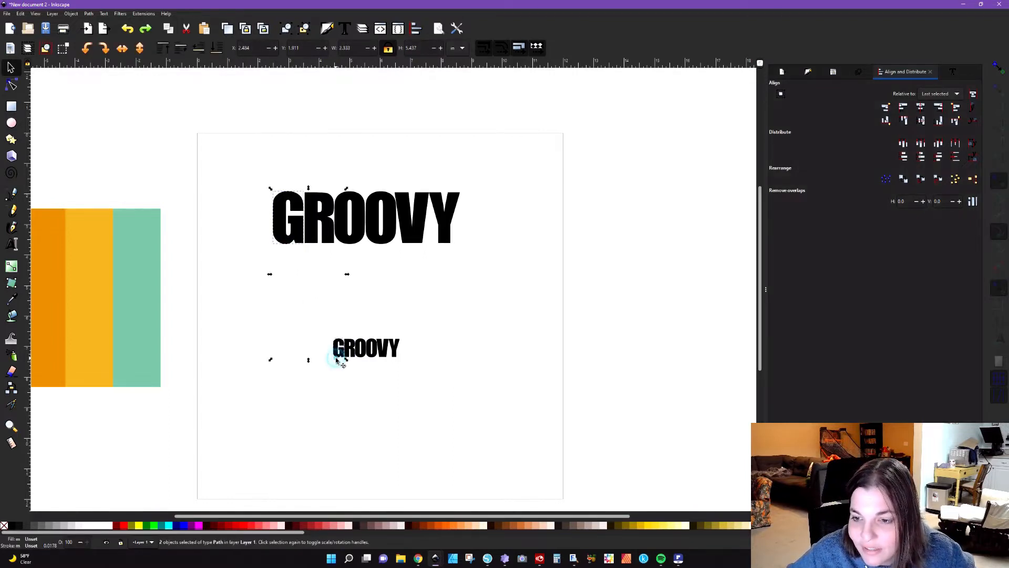
click(143, 13)
mouse_move(170, 103)
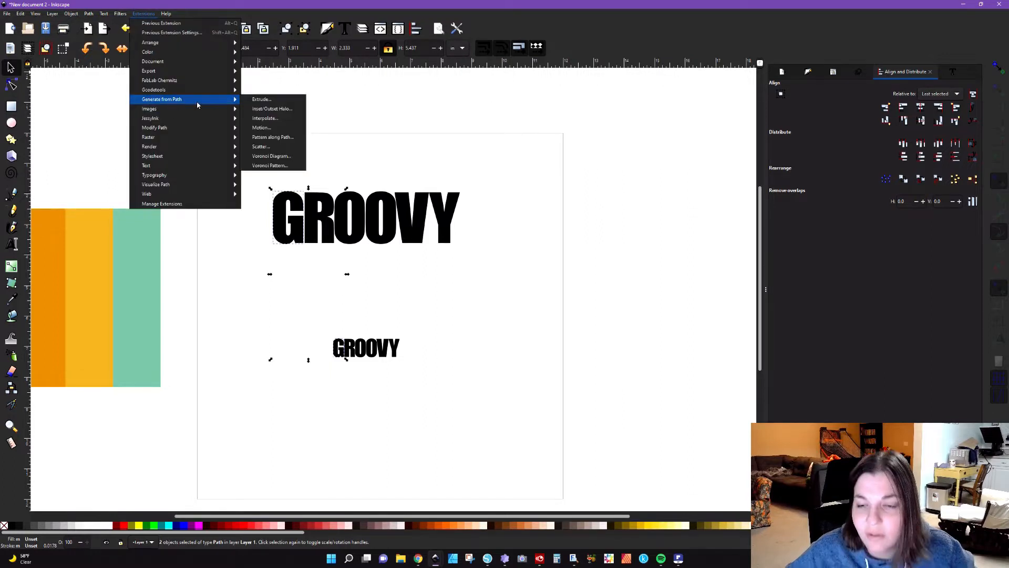
click(251, 99)
click(148, 156)
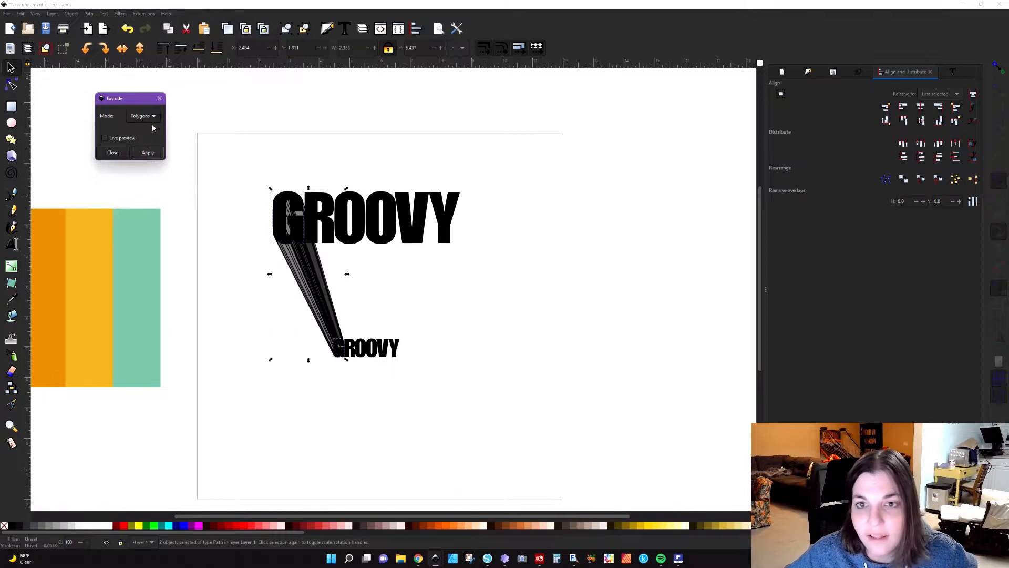
click(159, 98)
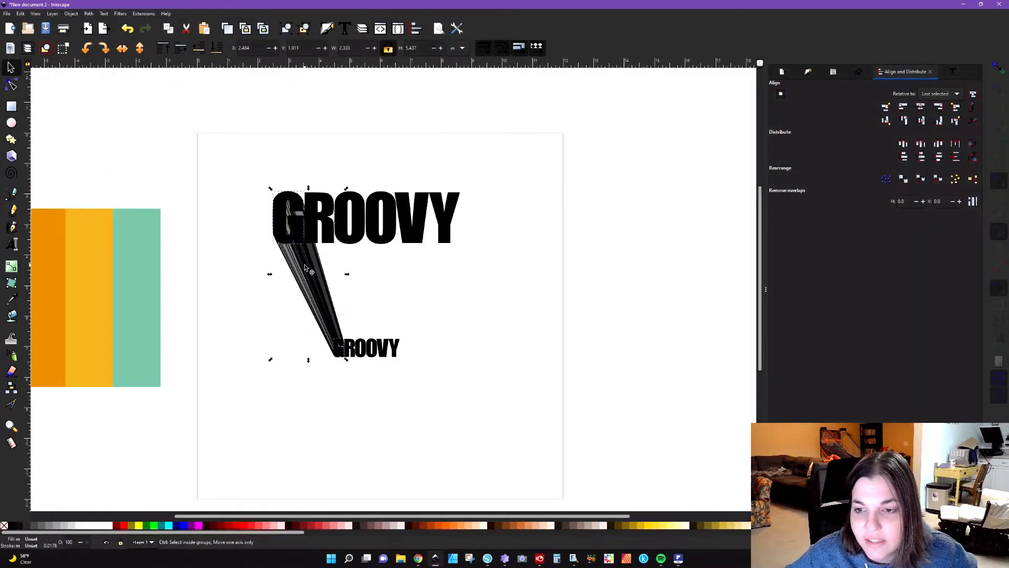
Step: Switch to split view to compare outlines with the normal display, and move the divider closer to the lettering
ctrl+scroll(305, 268, up, 3)
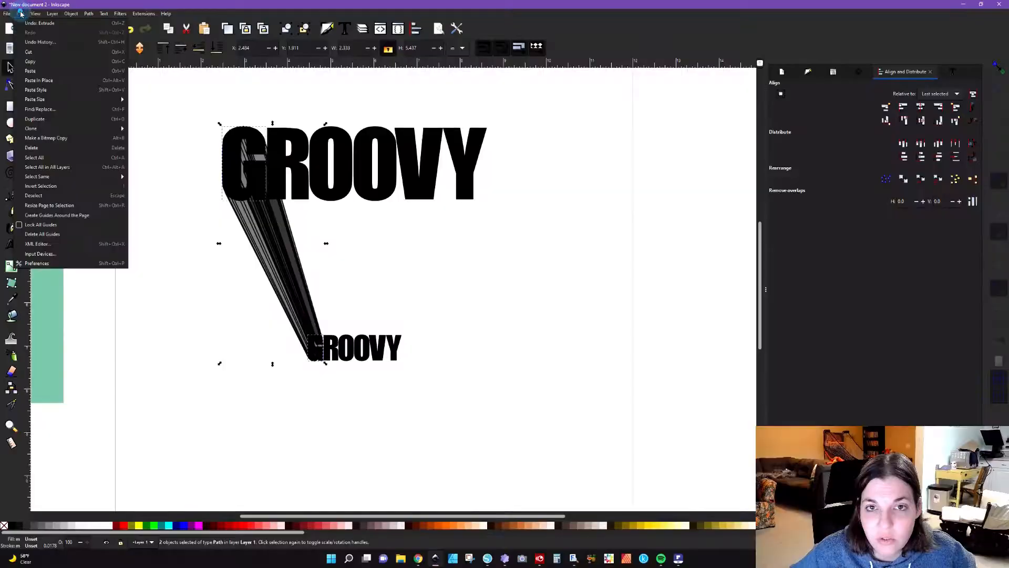
mouse_move(40, 14)
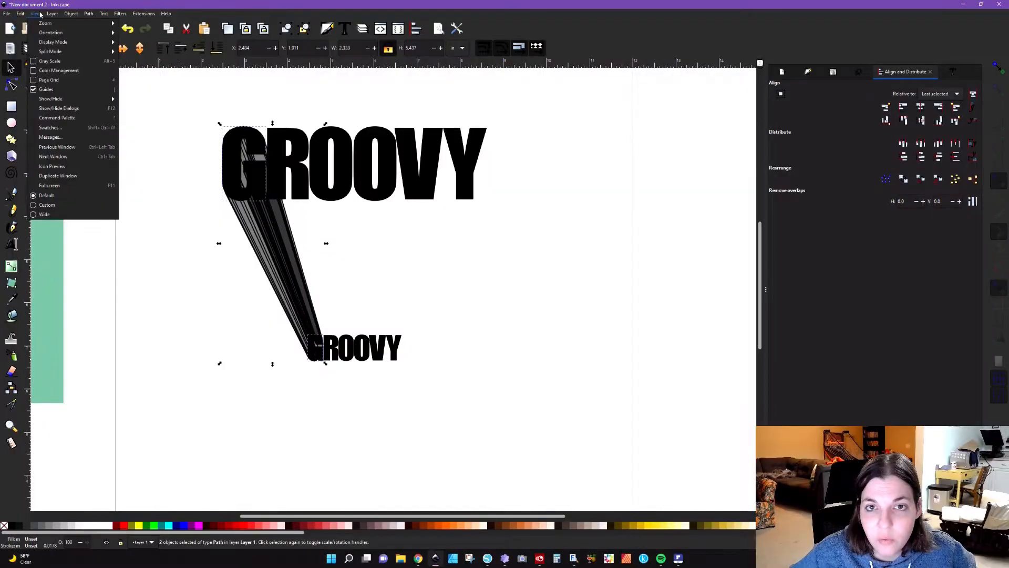
mouse_move(105, 52)
click(147, 62)
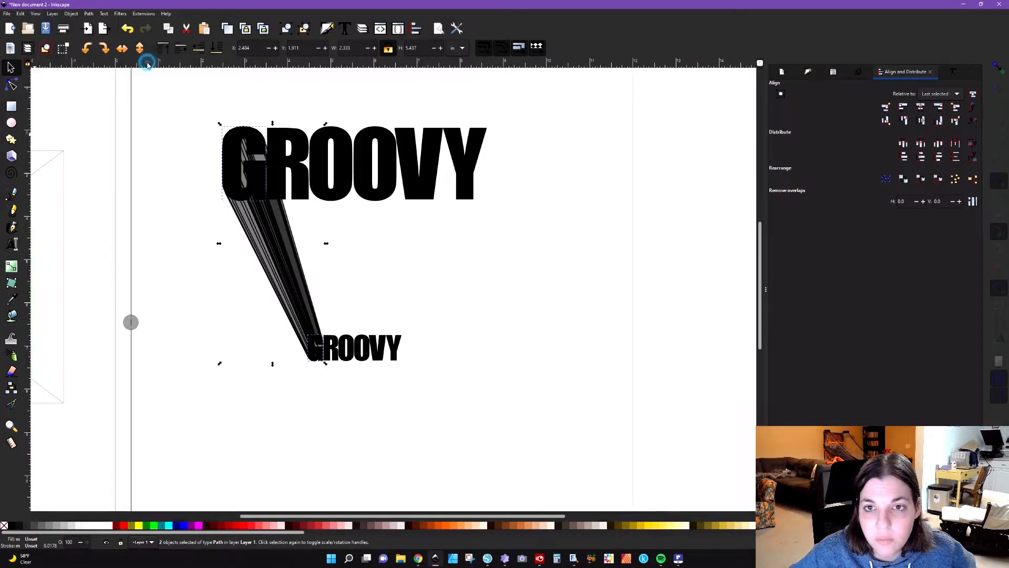
drag(131, 322, 156, 333)
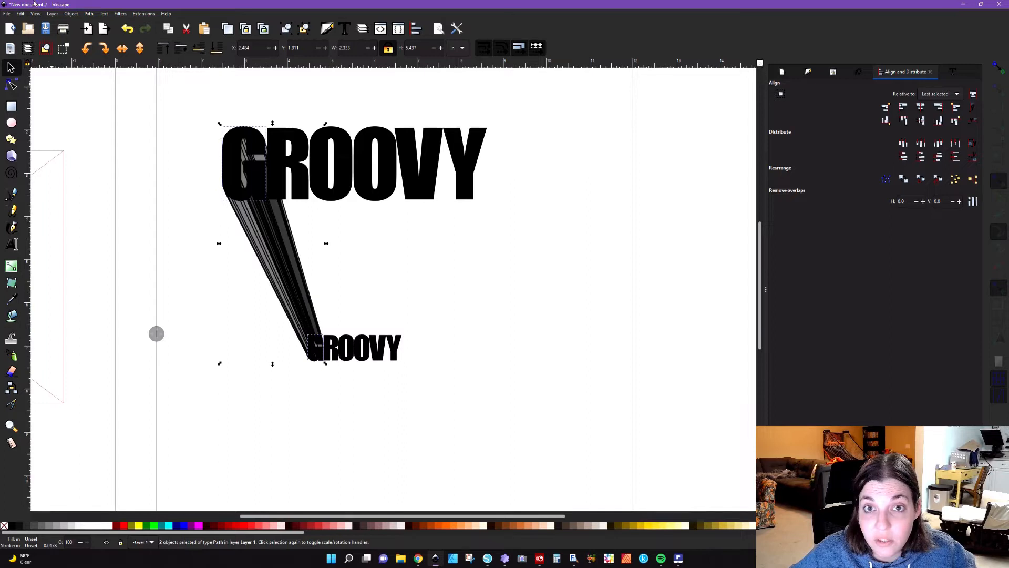
Step: Ungroup the G's extrusion and union all its polygons into a single shape
click(191, 211)
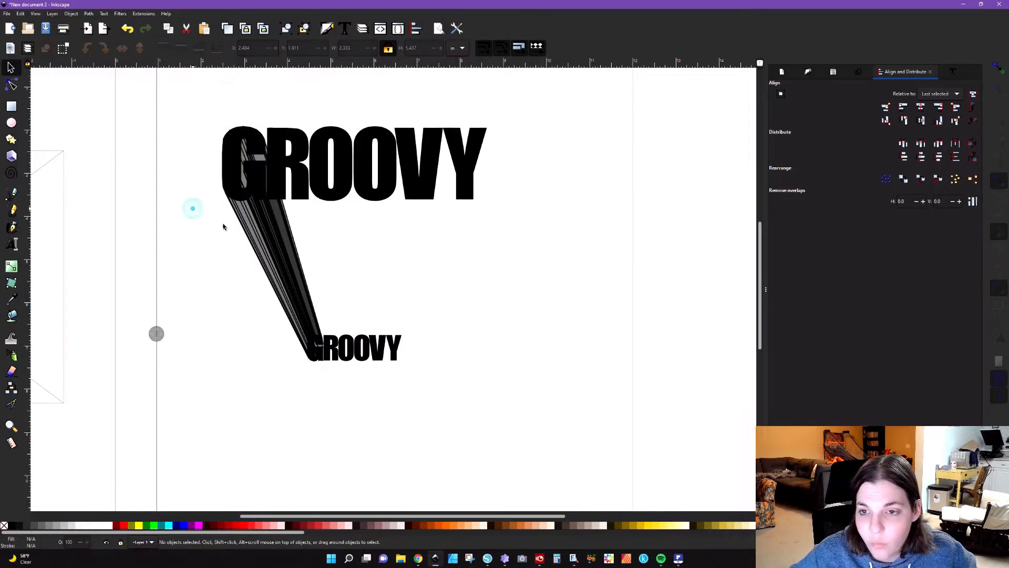
click(275, 242)
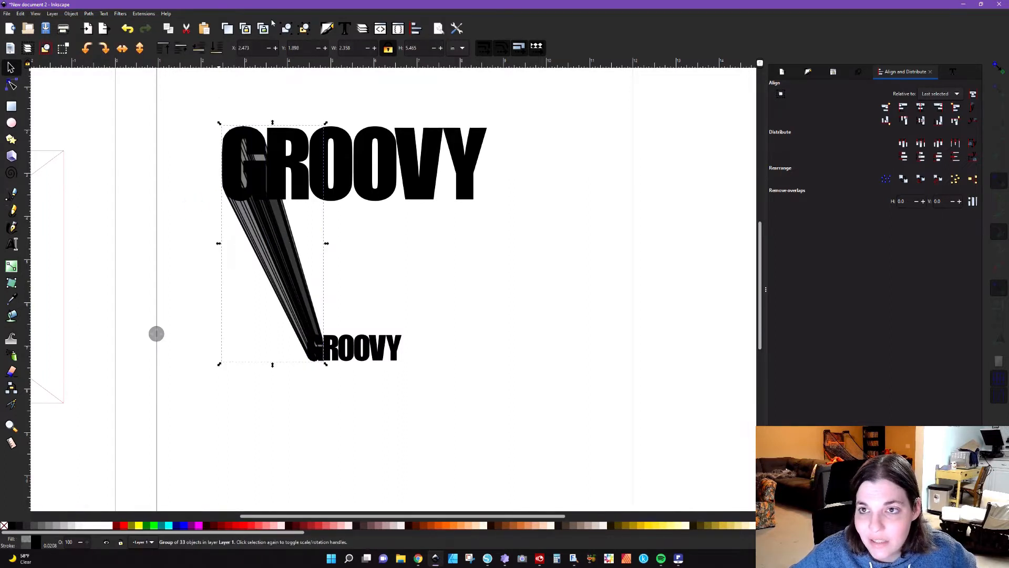
click(303, 31)
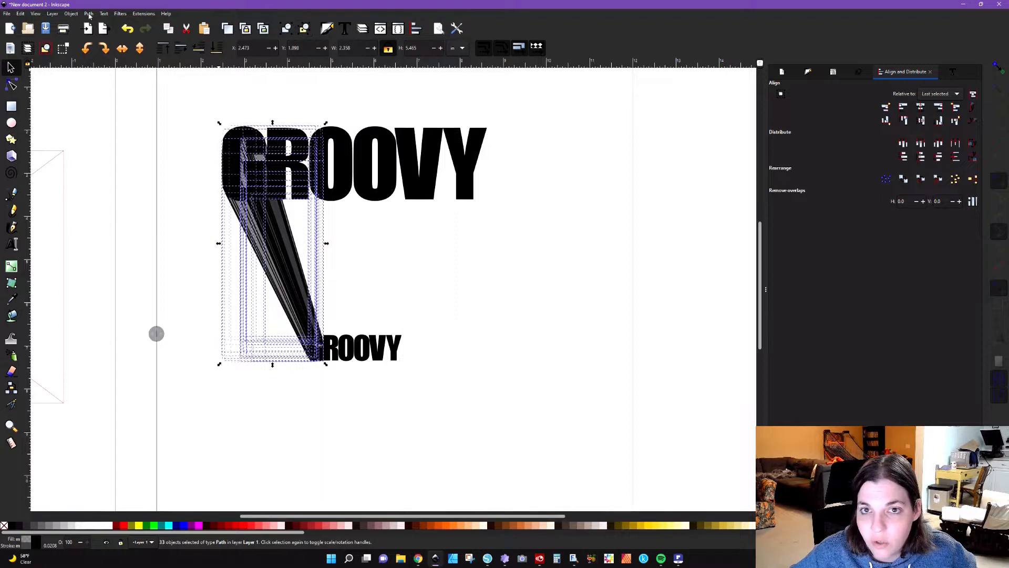
click(89, 14)
click(101, 53)
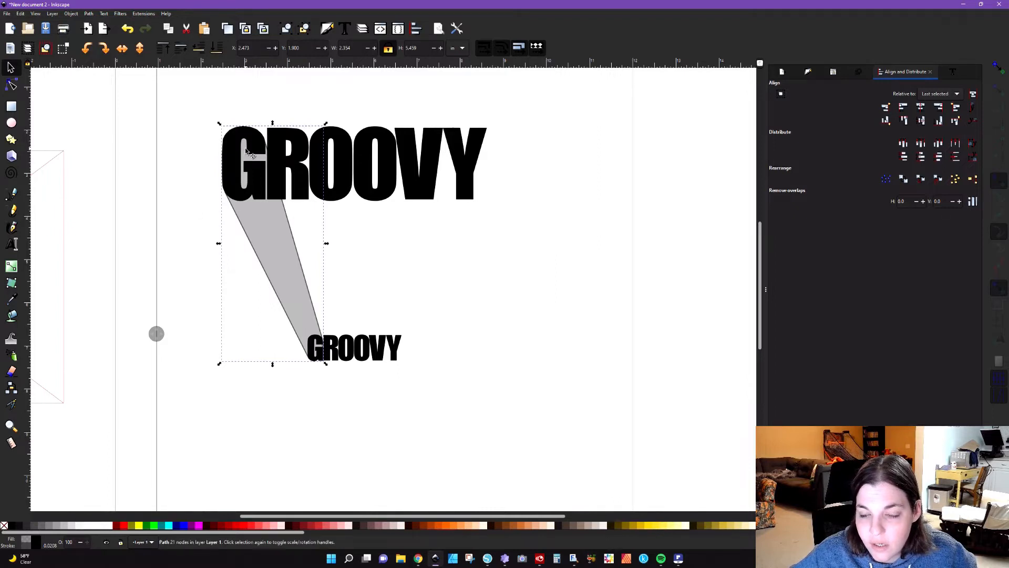
Step: Remove the merged extrusion's stroke and make its black fill fully opaque, ending the split view
drag(155, 334, 180, 359)
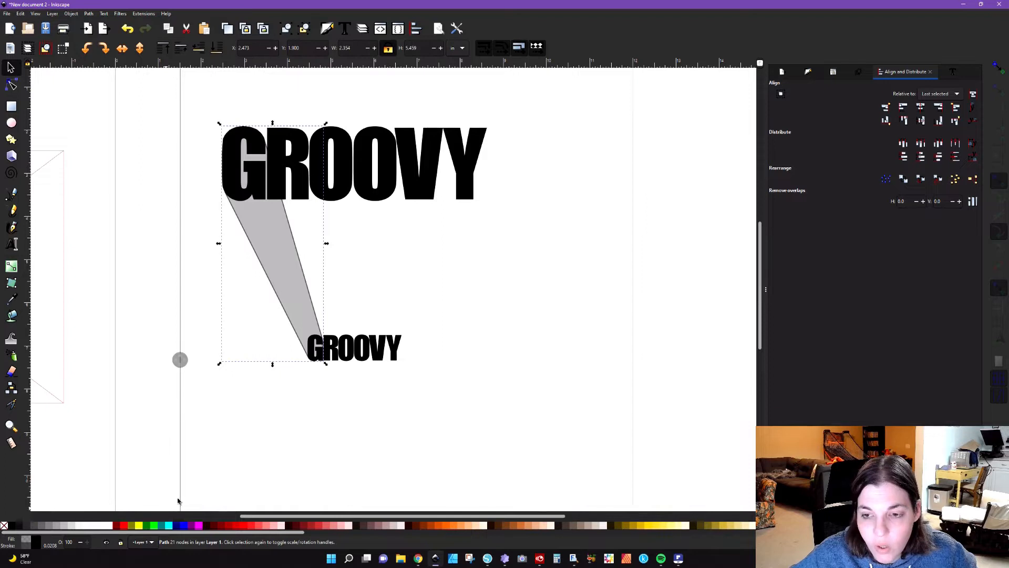
shift+click(4, 525)
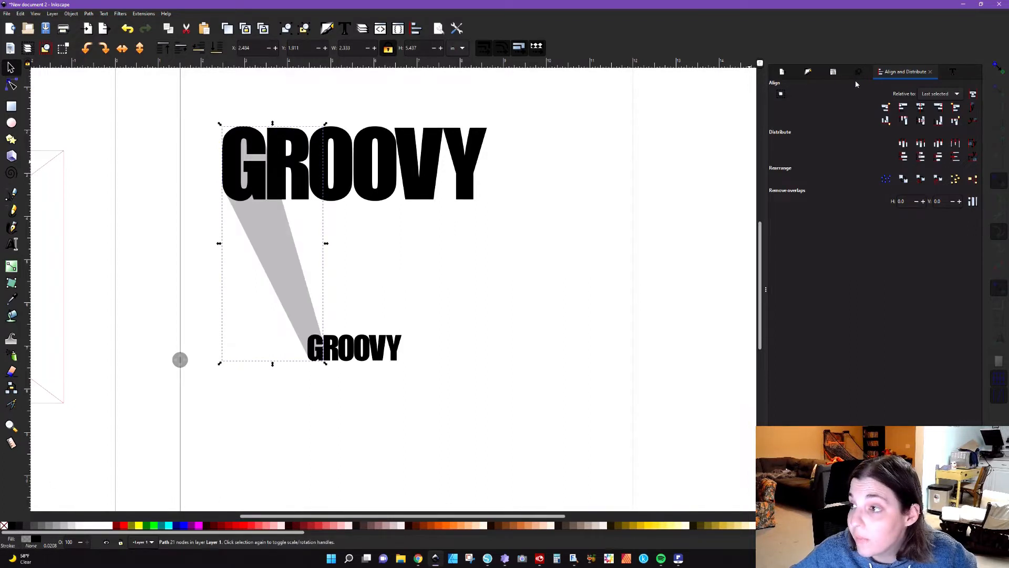
click(808, 72)
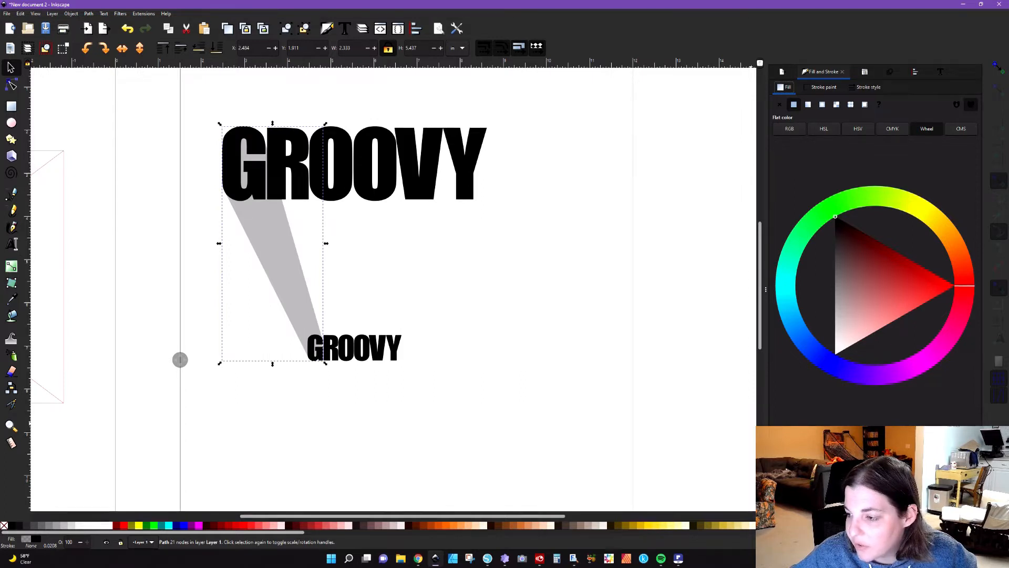
drag(821, 442, 924, 442)
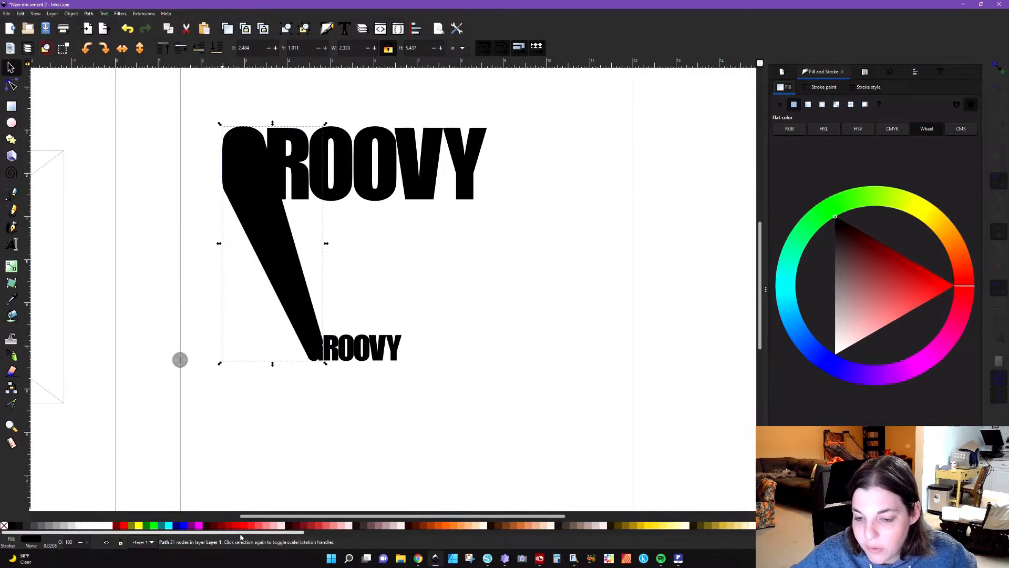
drag(182, 363, 20, 358)
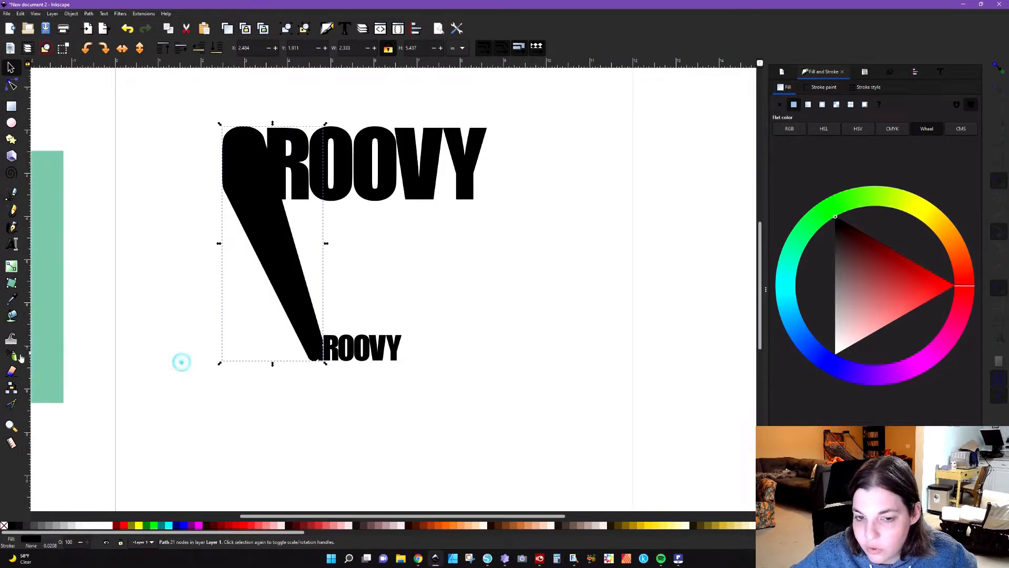
Step: Fill the G's extrusion with the red sampled from the palette image and lower it to the bottom, behind the letters
drag(290, 518, 169, 517)
drag(222, 316, 293, 331)
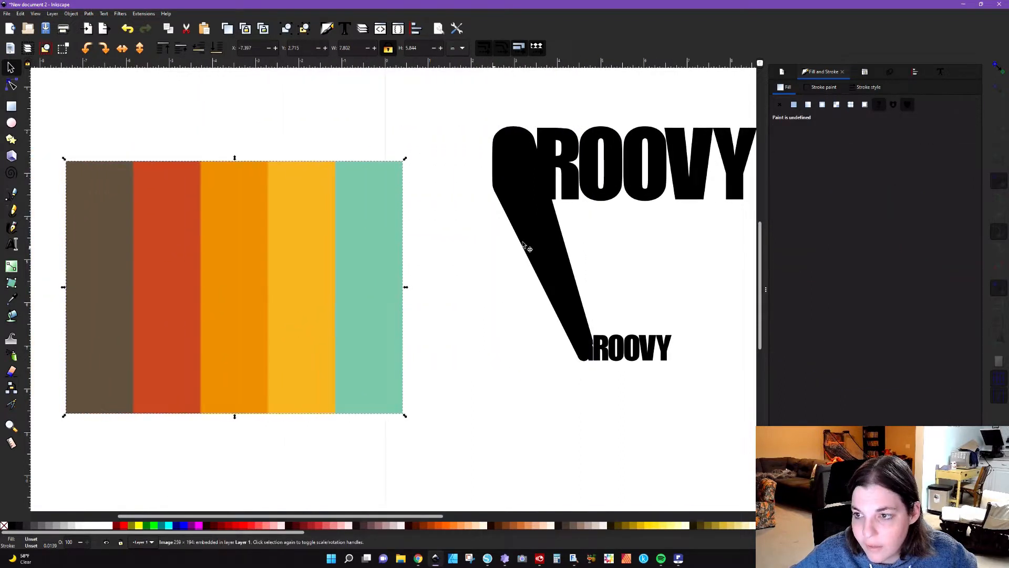
click(544, 242)
key(d)
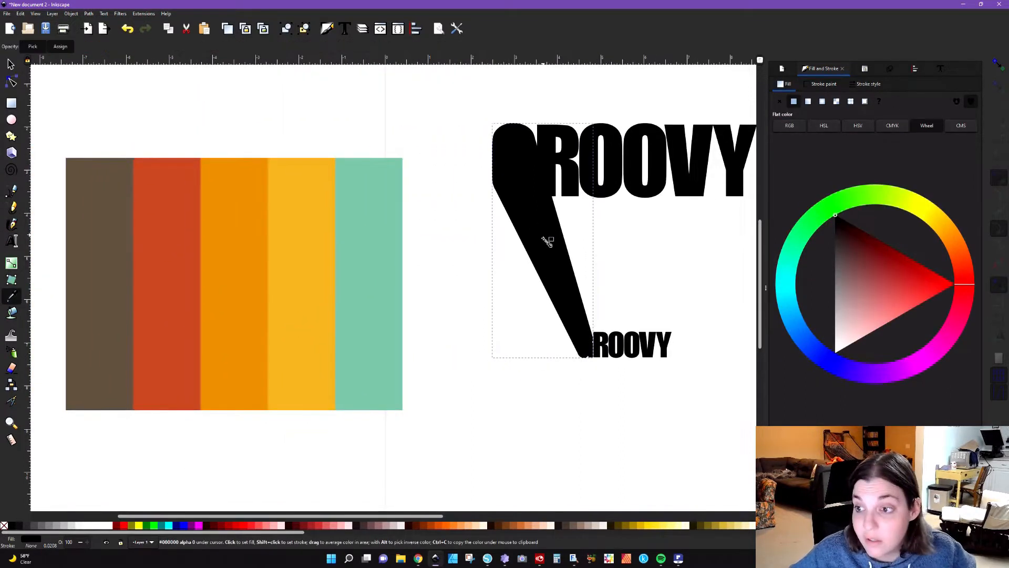
click(184, 222)
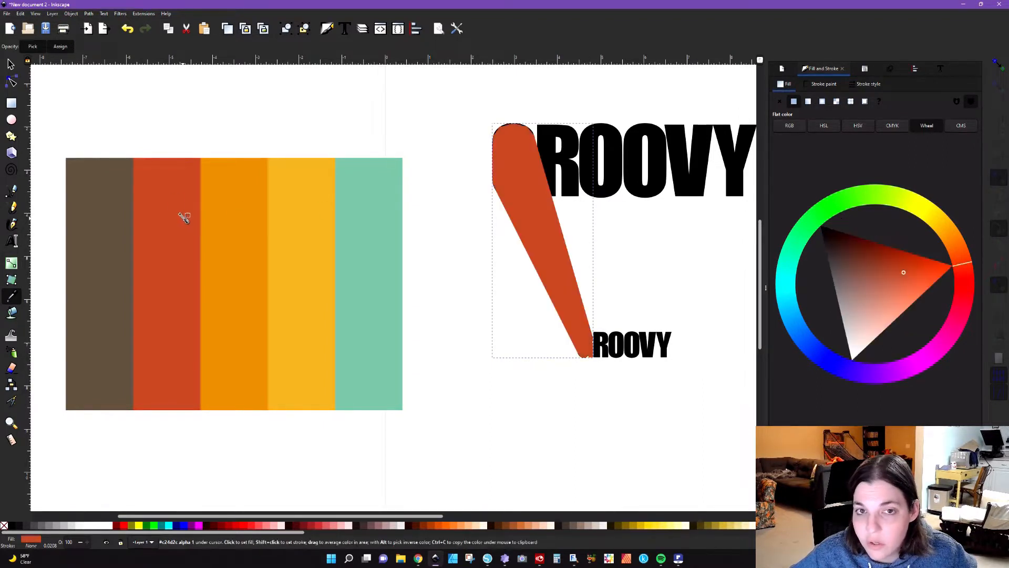
click(11, 63)
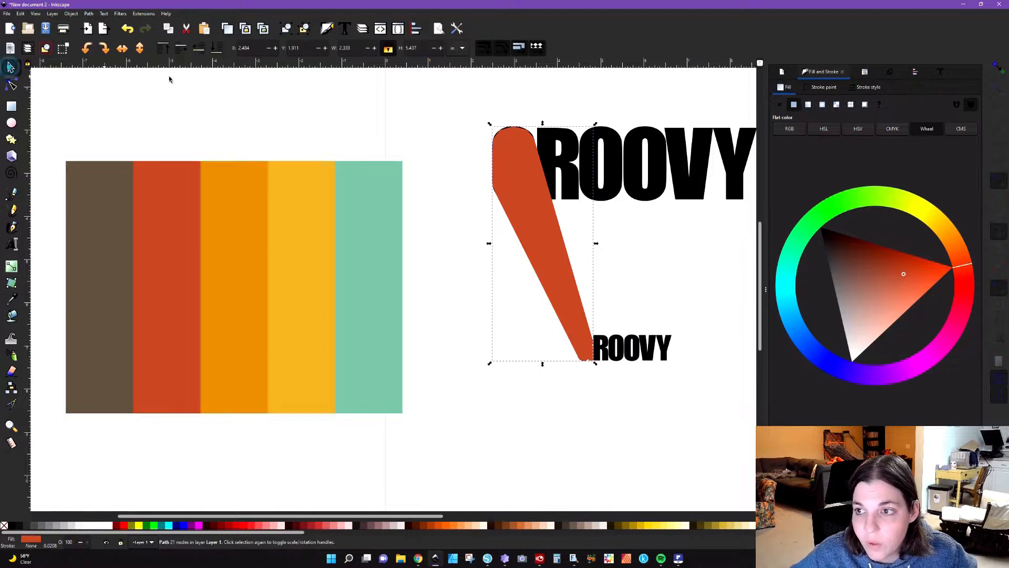
click(217, 50)
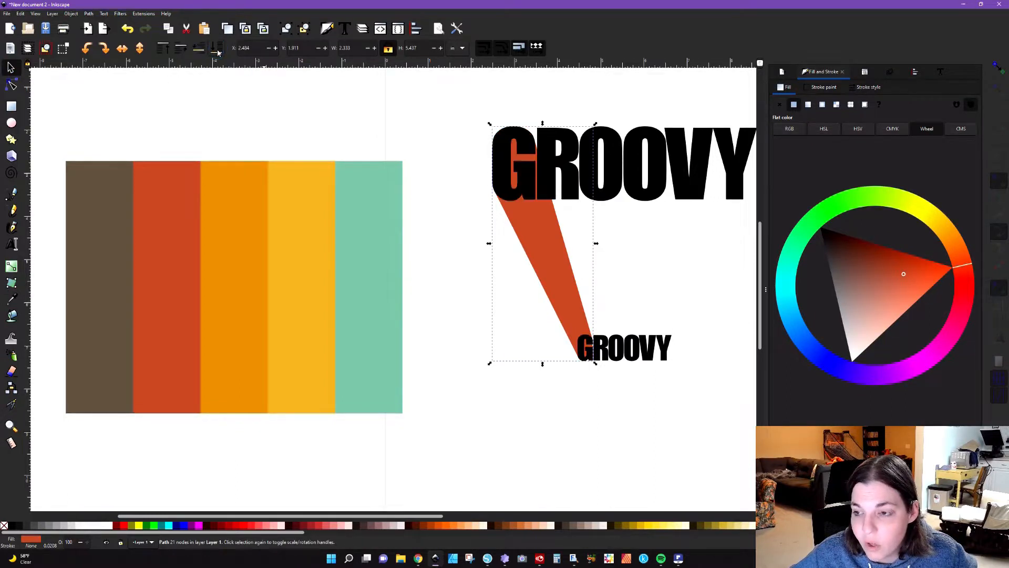
Step: Extrude the large R to the matching small R in Polygons mode
click(361, 121)
drag(437, 516, 518, 514)
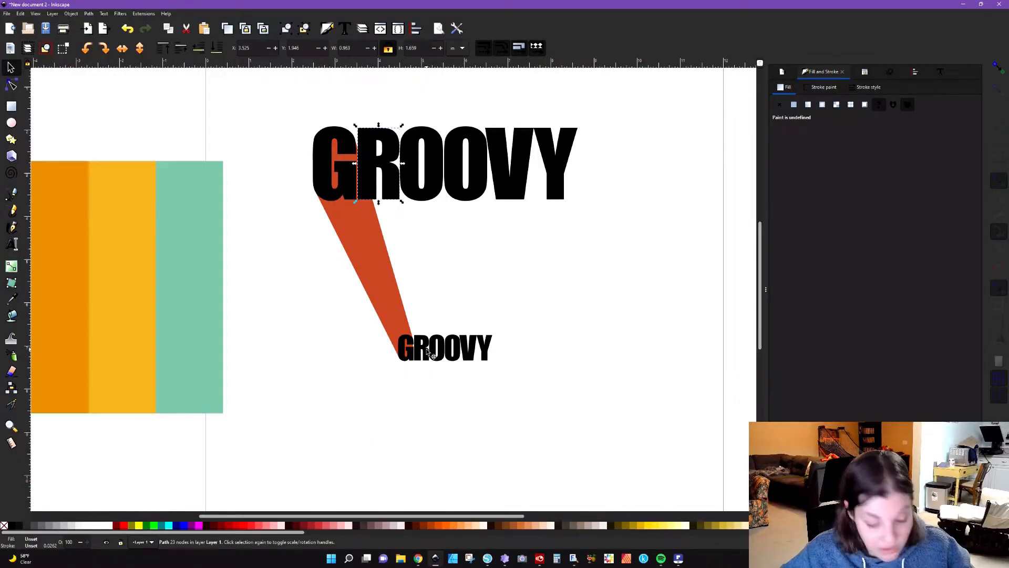
key(shift)
shift+click(425, 351)
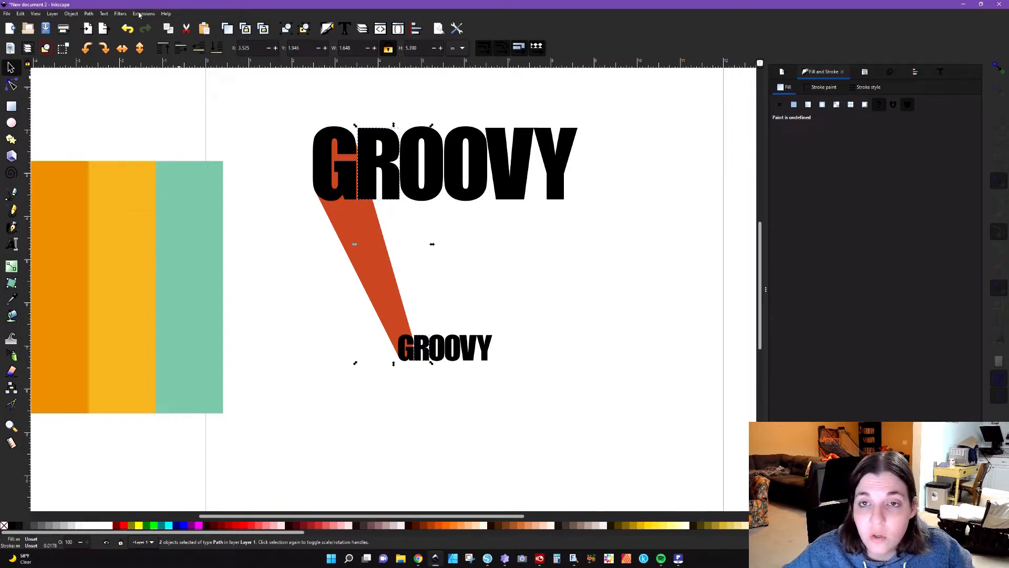
click(140, 14)
mouse_move(185, 100)
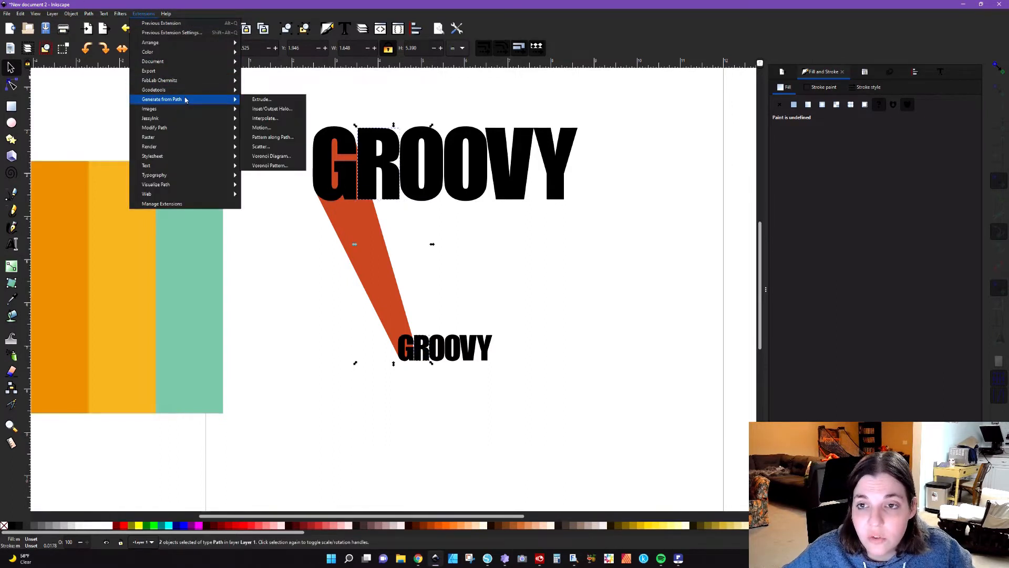
click(261, 99)
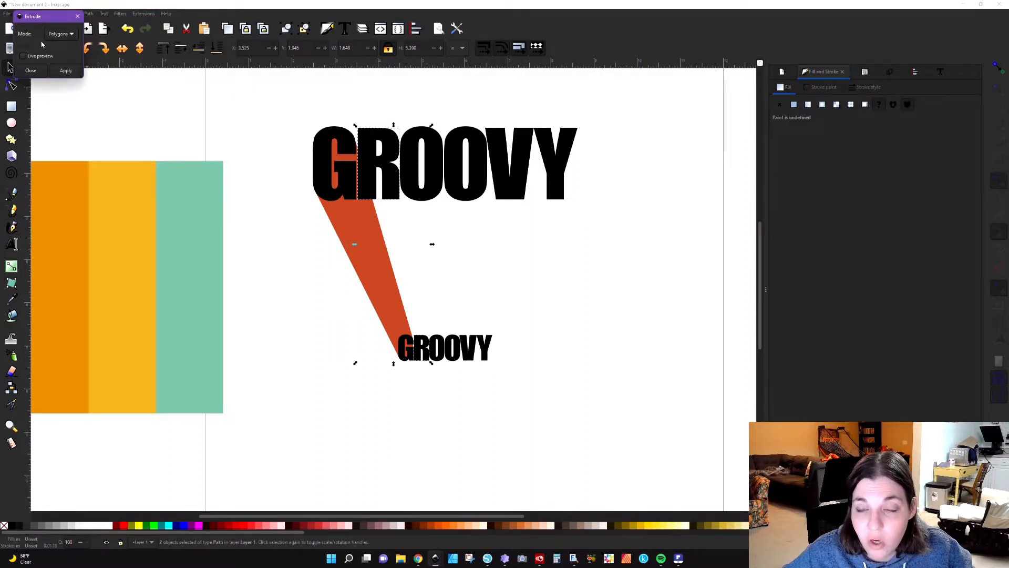
click(60, 69)
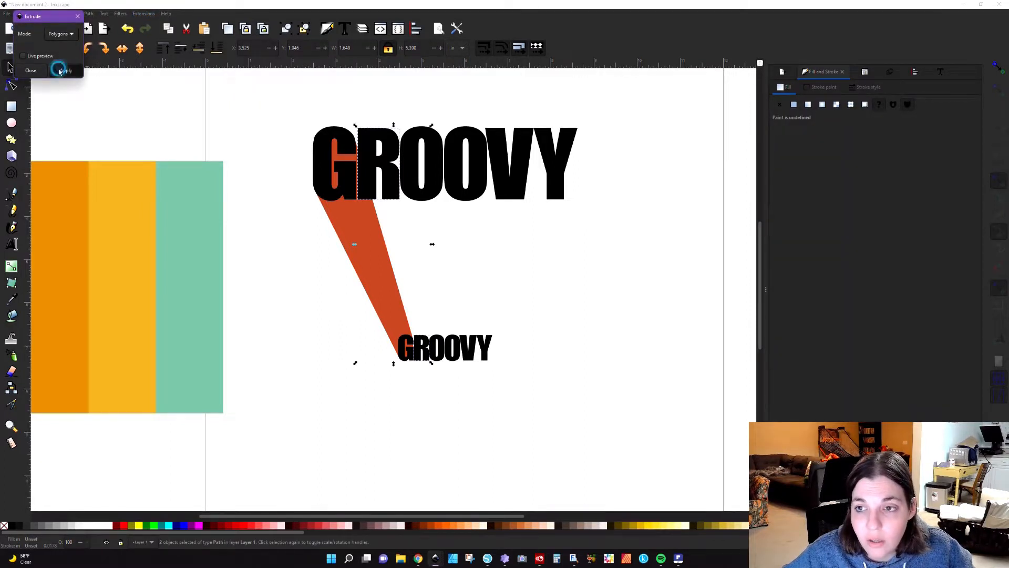
Step: Make the R's extrusion fully opaque, and ungroup and union its polygons into a single shape
click(402, 261)
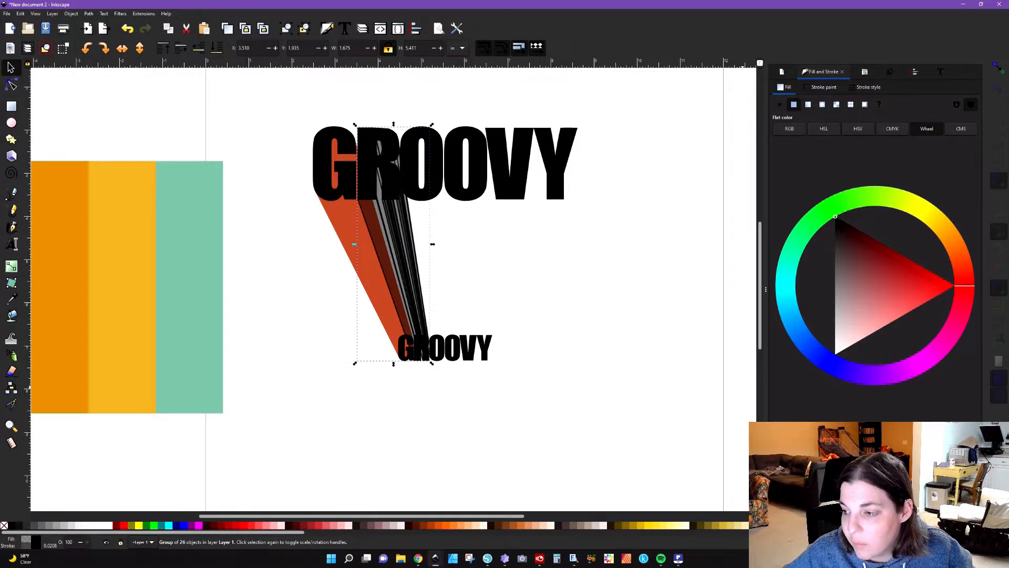
drag(868, 441, 938, 441)
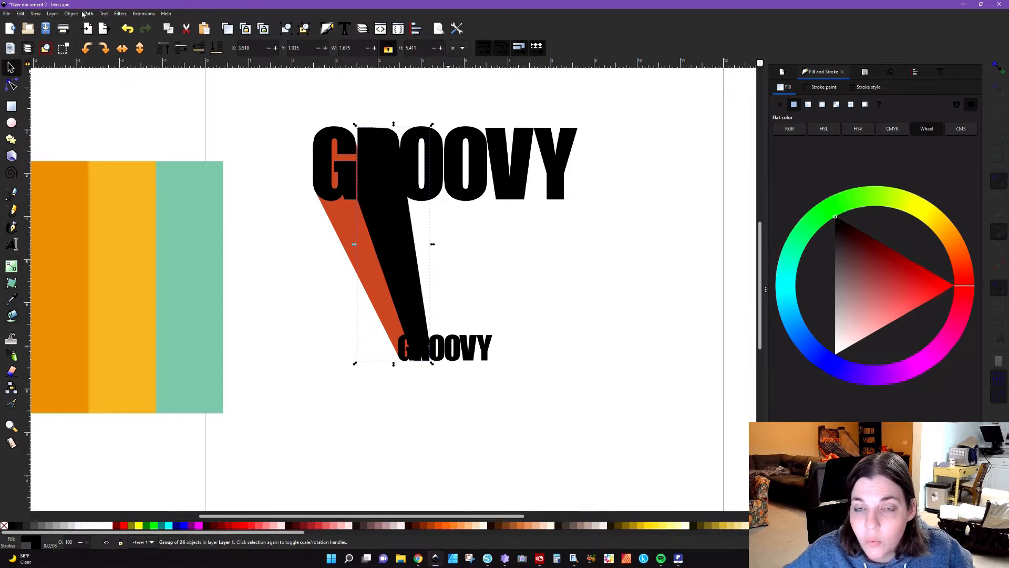
click(304, 29)
click(90, 13)
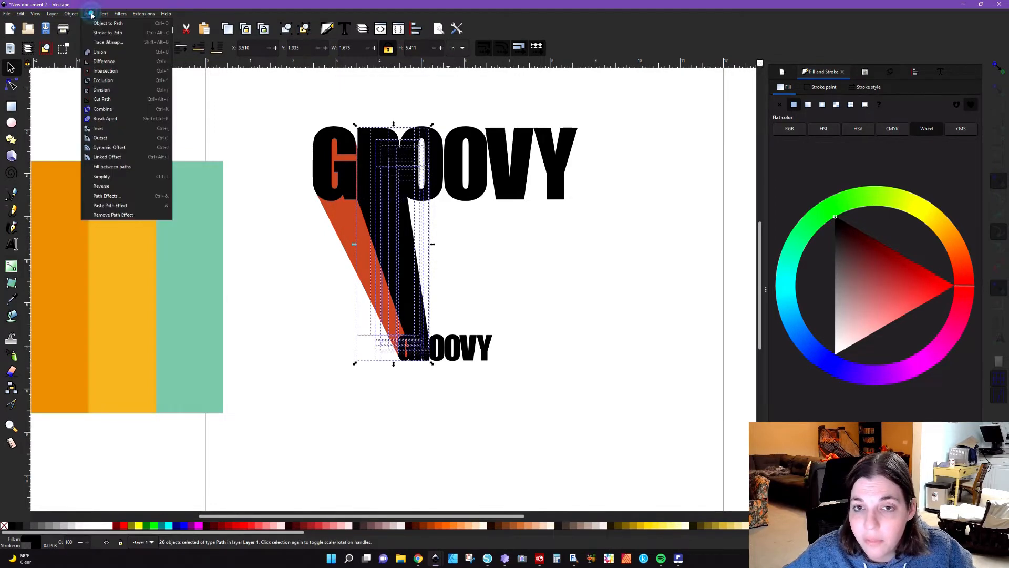
click(100, 52)
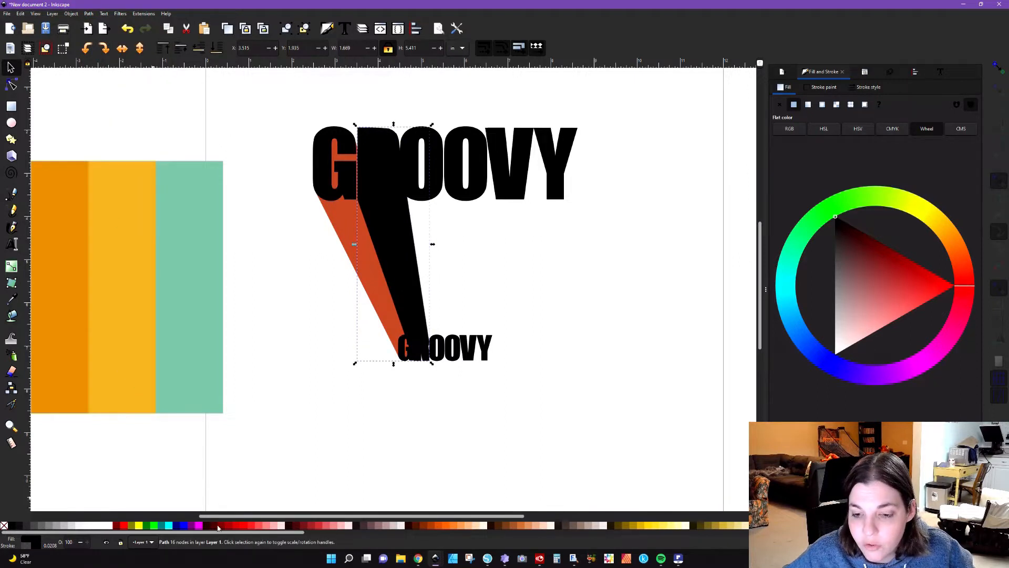
Step: Fill the R's merged extrusion with the darker orange sampled from the palette image
scroll(154, 382, left, 5)
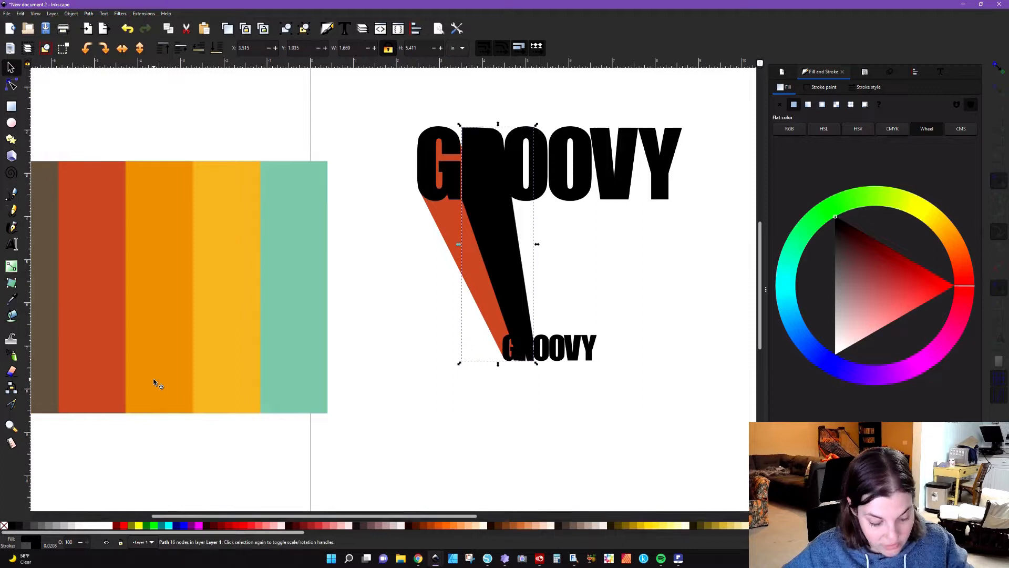
key(d)
click(159, 341)
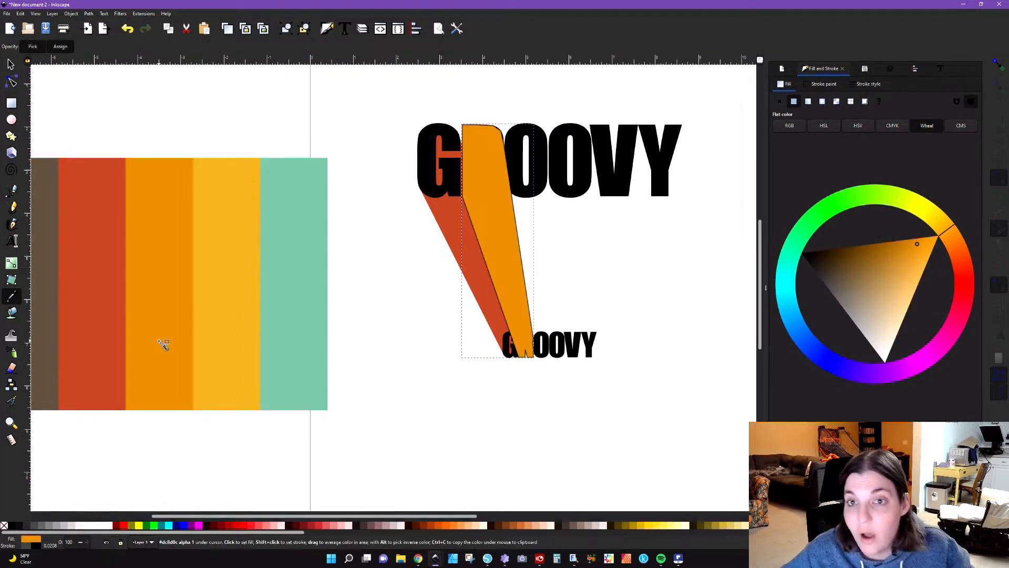
Step: Lower the R's extrusion to the bottom, behind the letters, and remove its stroke
click(11, 64)
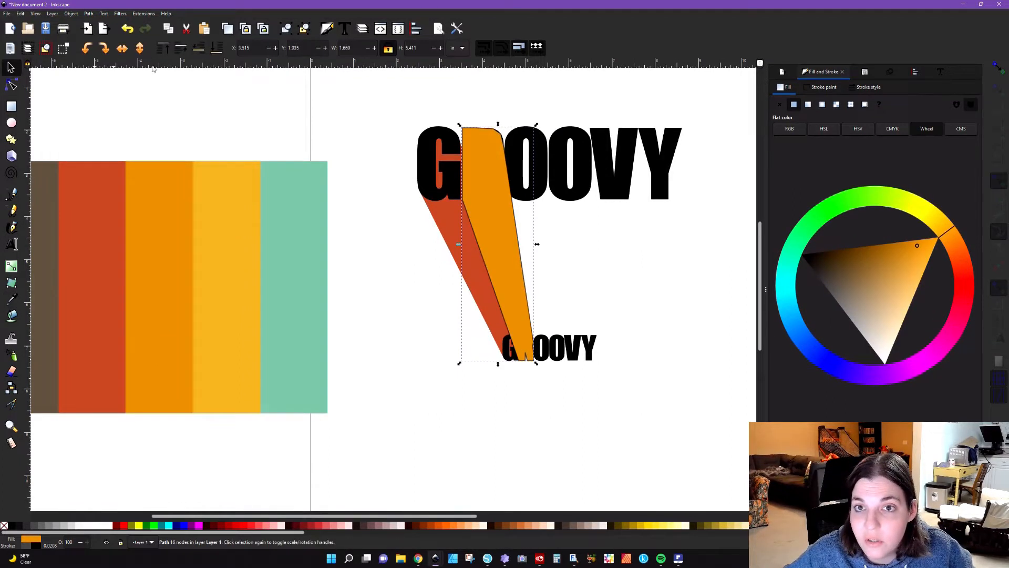
click(219, 51)
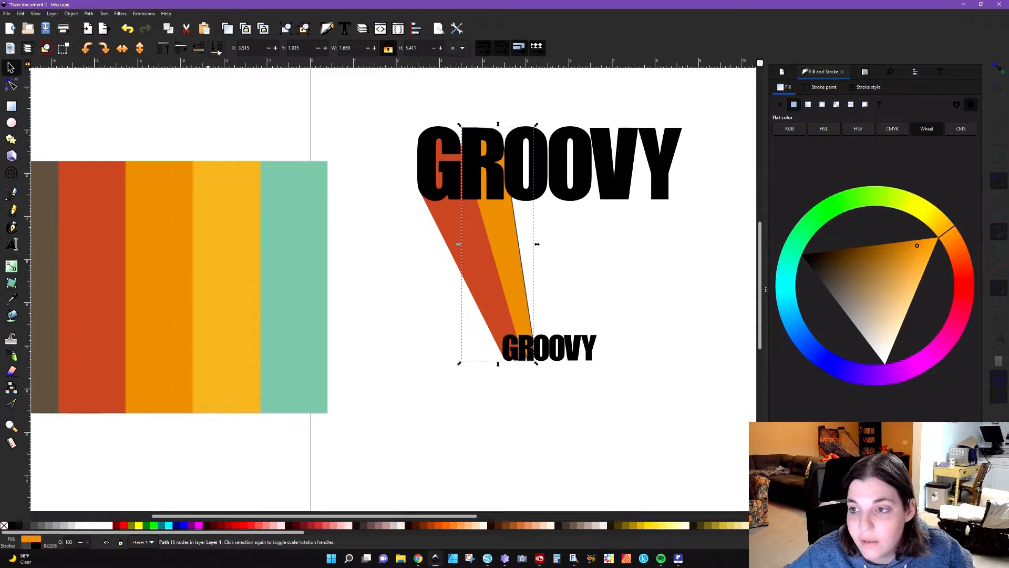
shift+click(4, 524)
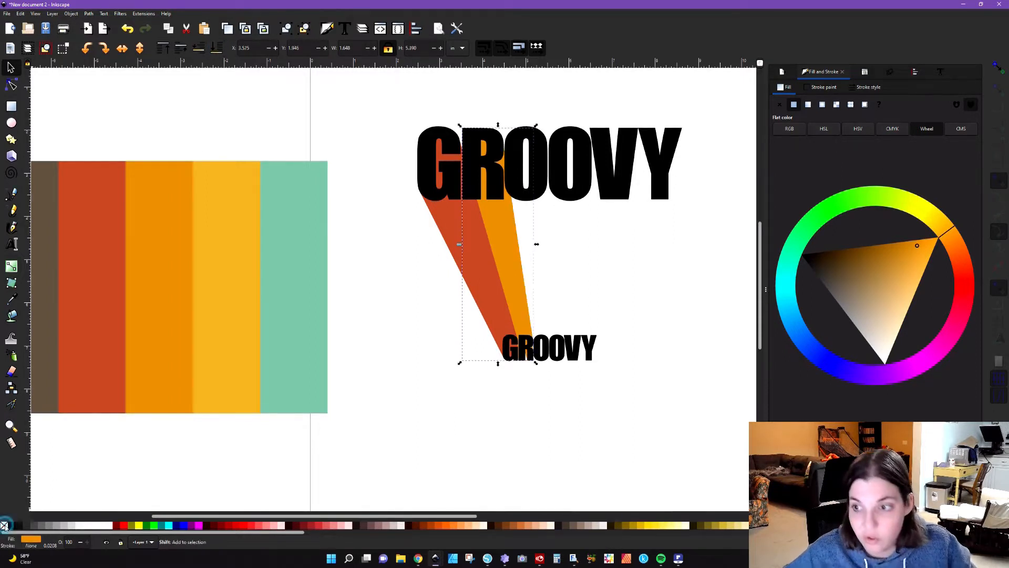
click(381, 381)
Step: Raise the R's orange extrusion one level so it overlaps the G's red extrusion
click(524, 192)
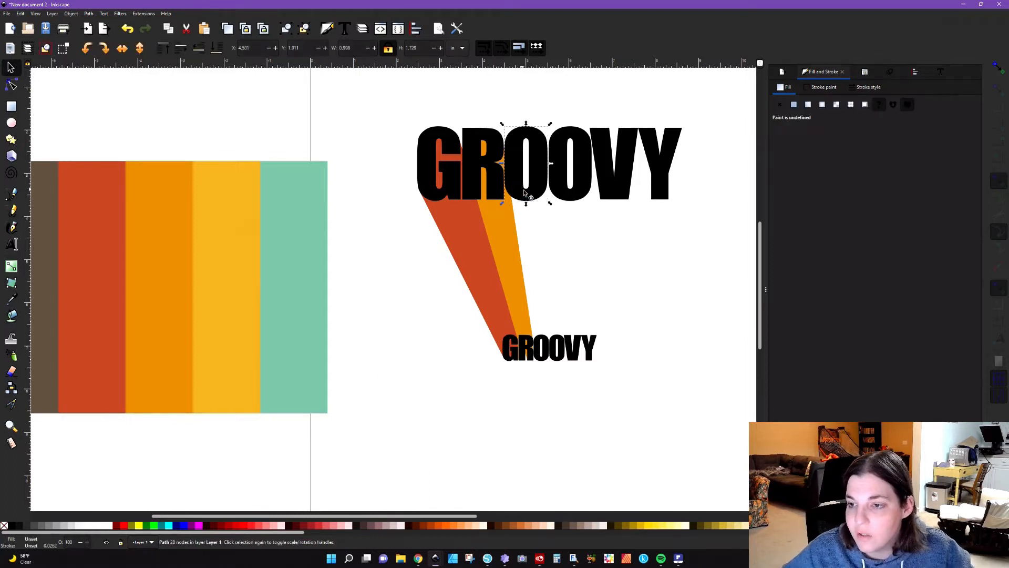
click(509, 237)
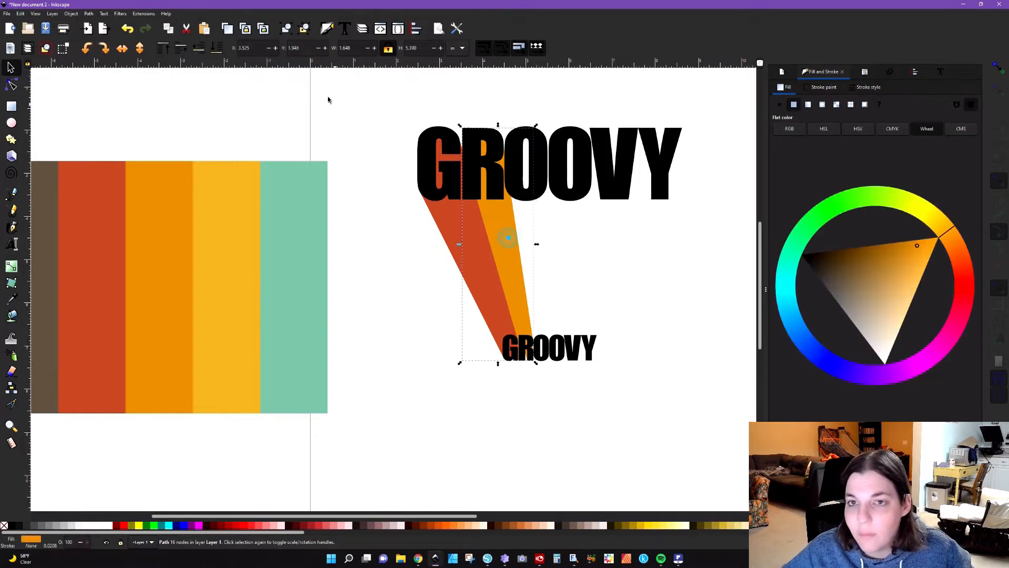
click(183, 50)
click(386, 278)
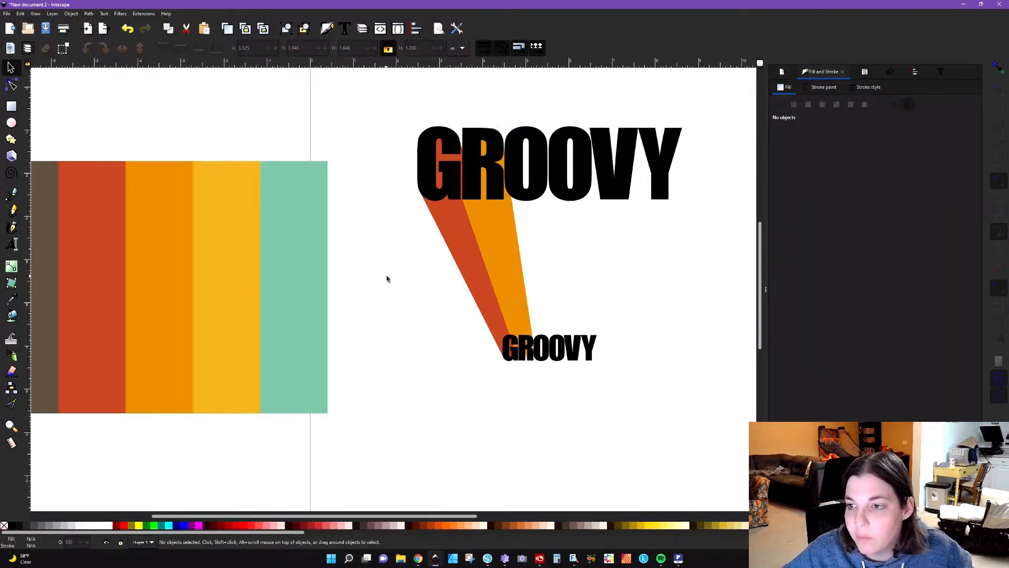
Step: Extrude the first large O to the matching small O in Polygons mode
click(529, 197)
shift+click(545, 363)
click(143, 13)
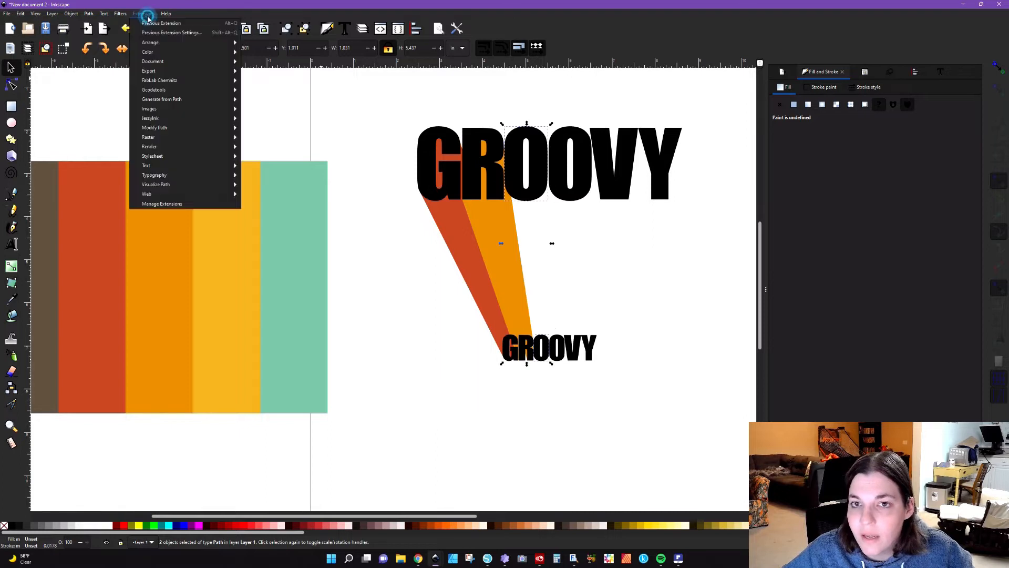
mouse_move(182, 104)
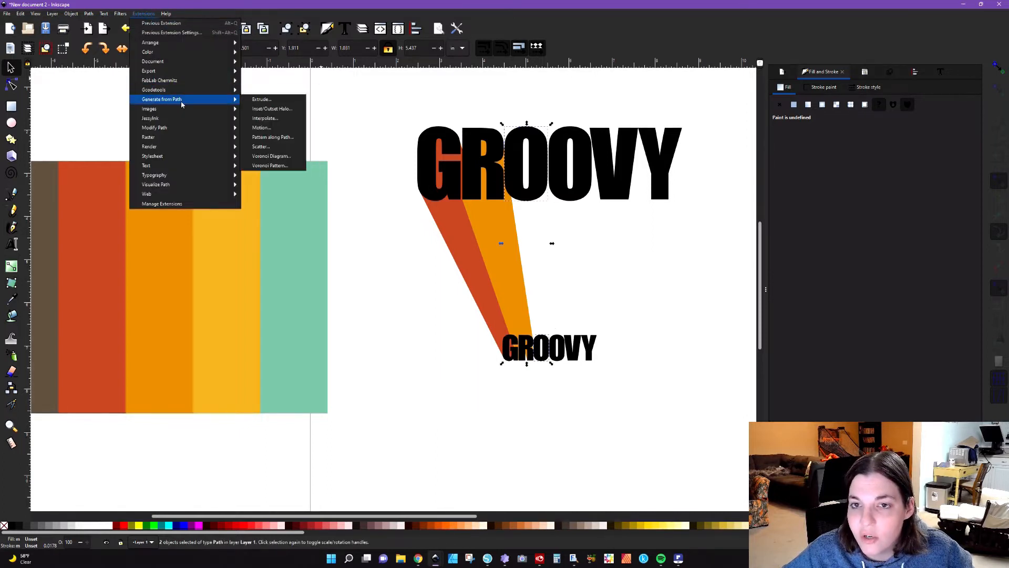
click(259, 100)
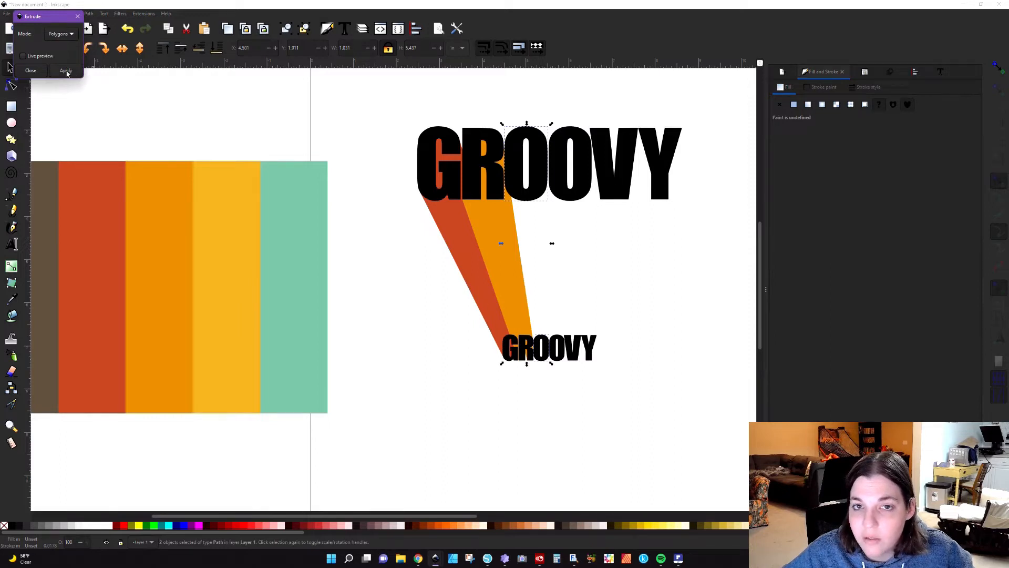
click(66, 71)
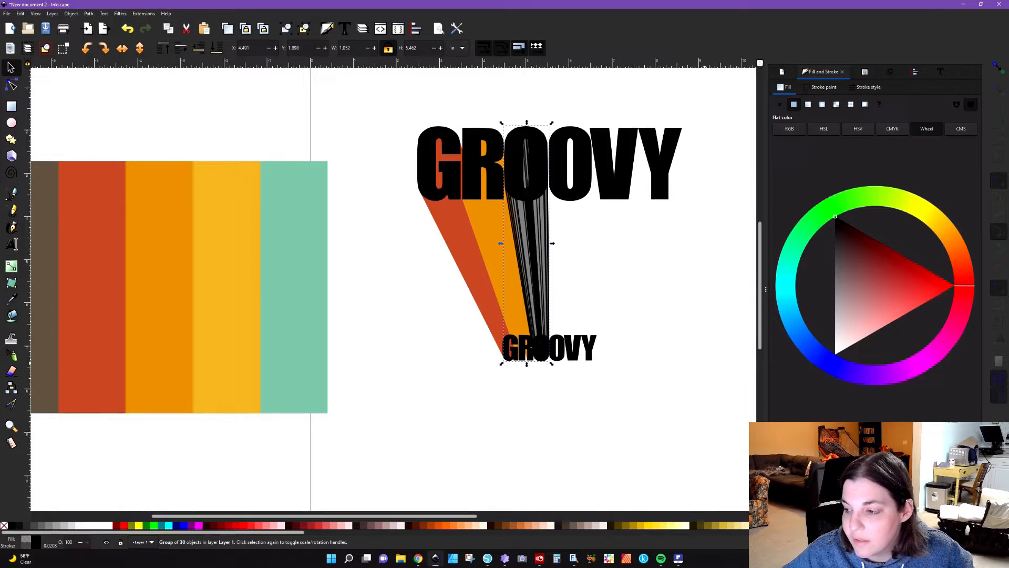
Step: Give the first O's extrusion a fully opaque fill in the yellow sampled from the palette image, with no stroke
click(936, 443)
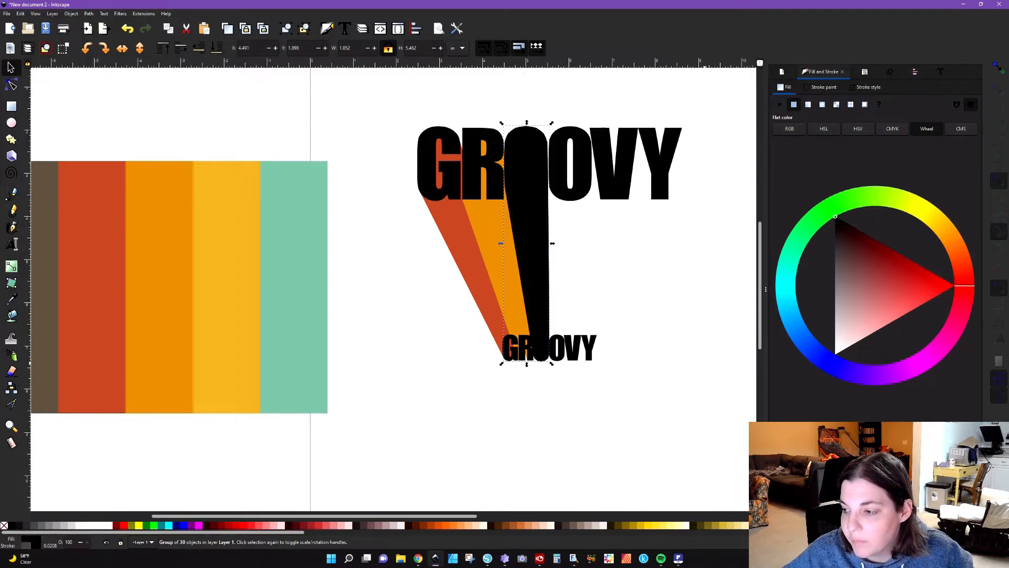
key(d)
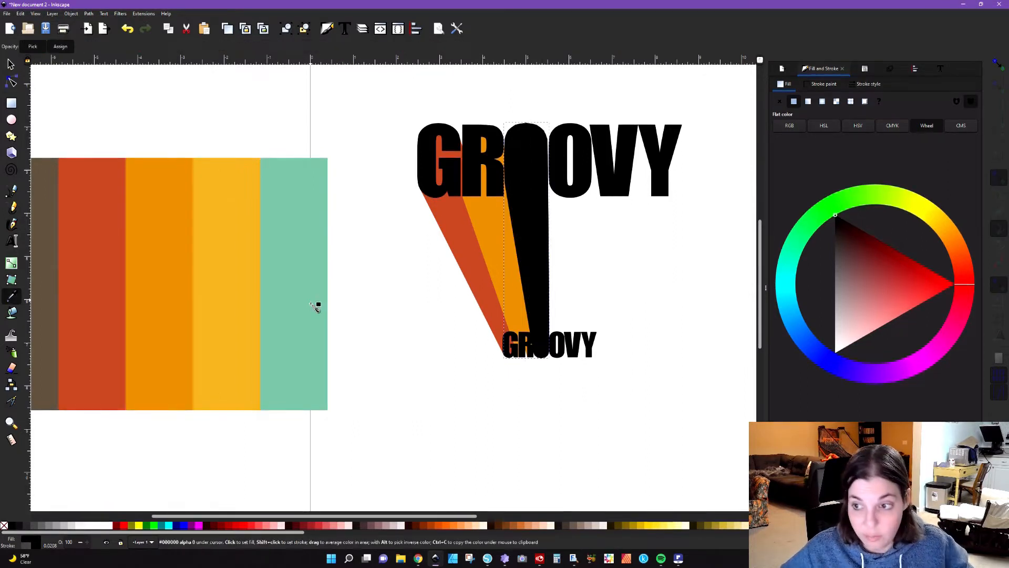
click(234, 288)
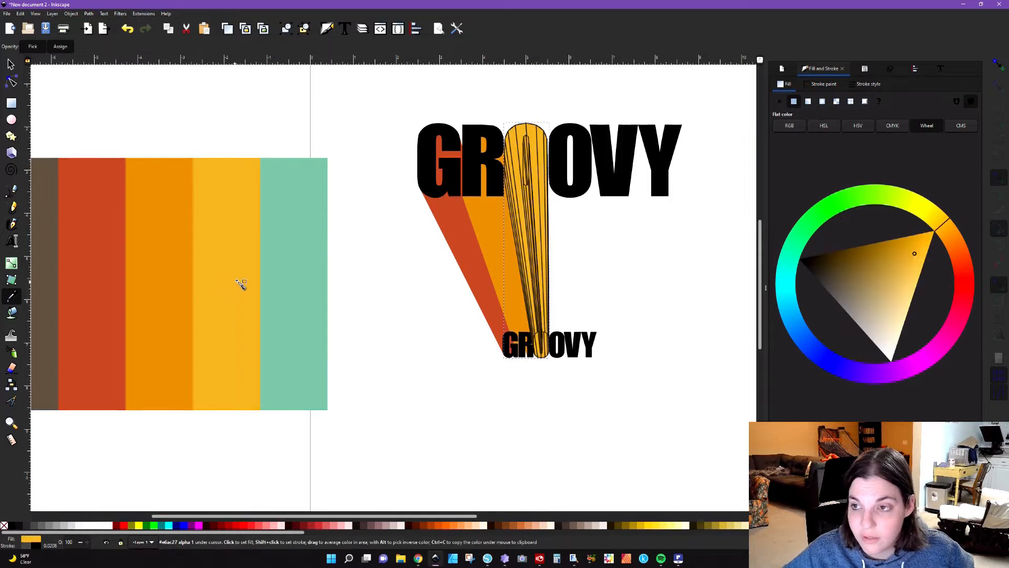
shift+click(5, 528)
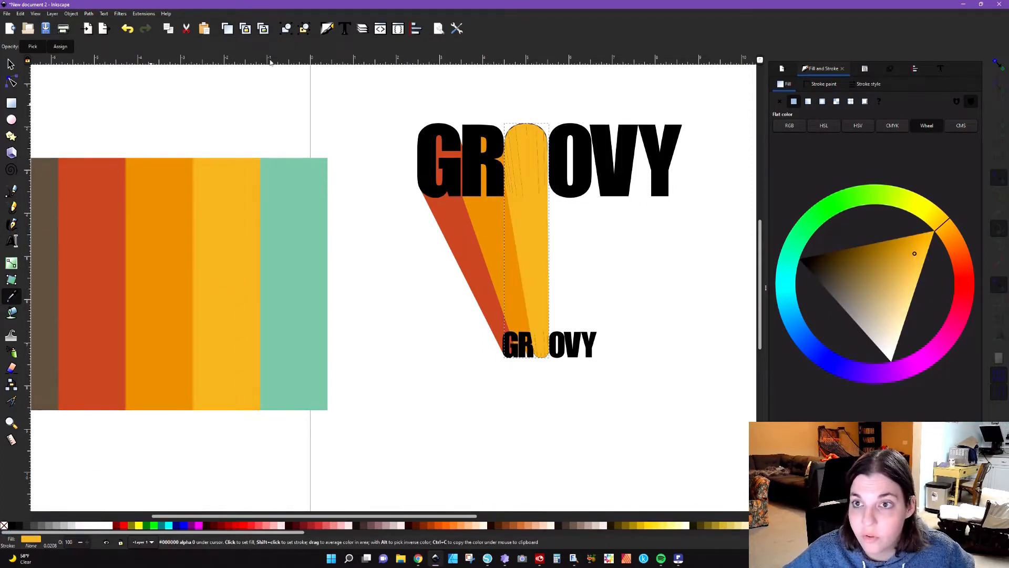
Step: Ungroup the first O's extrusion and union all its polygons into a single shape
click(303, 30)
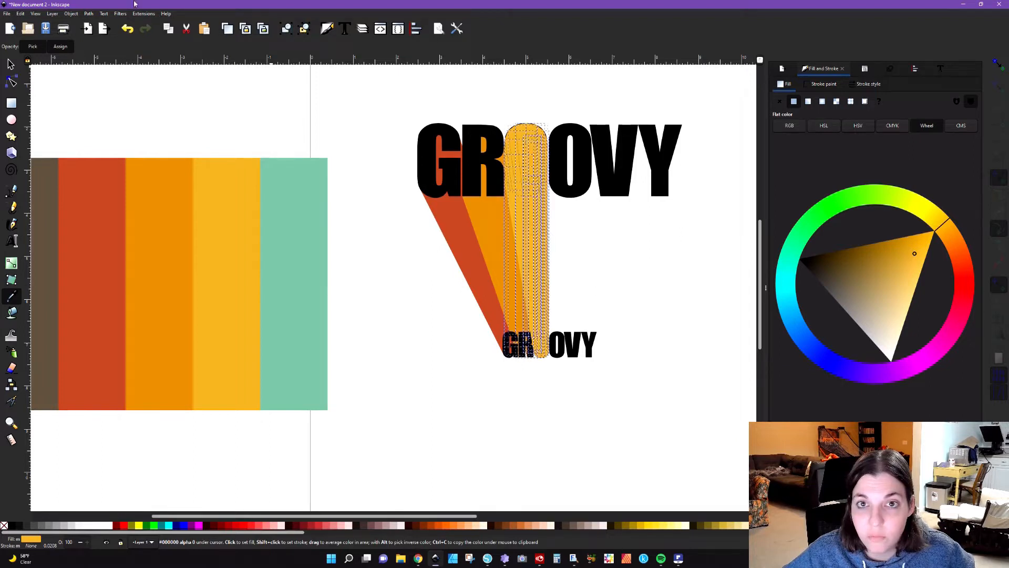
click(89, 14)
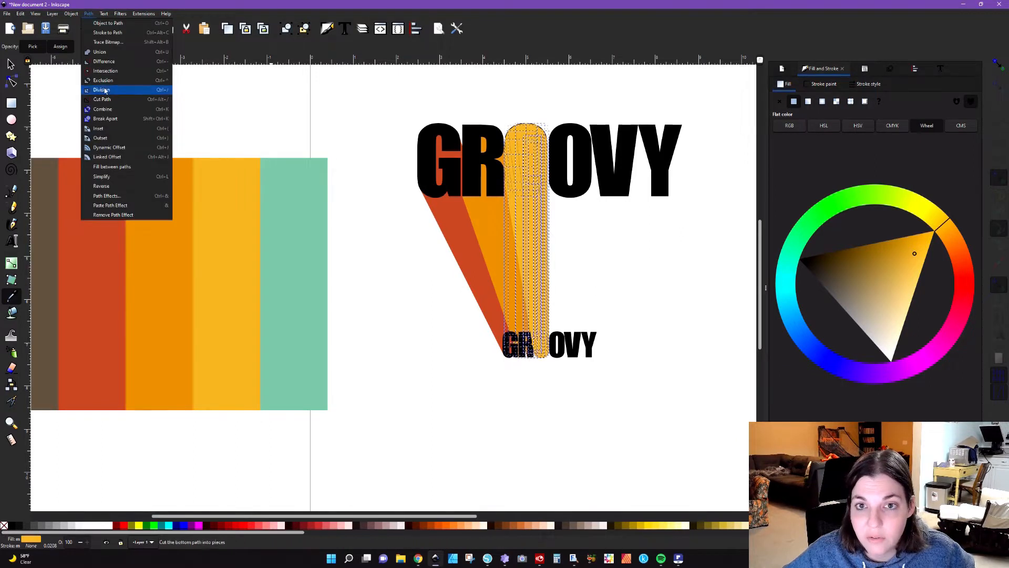
click(105, 53)
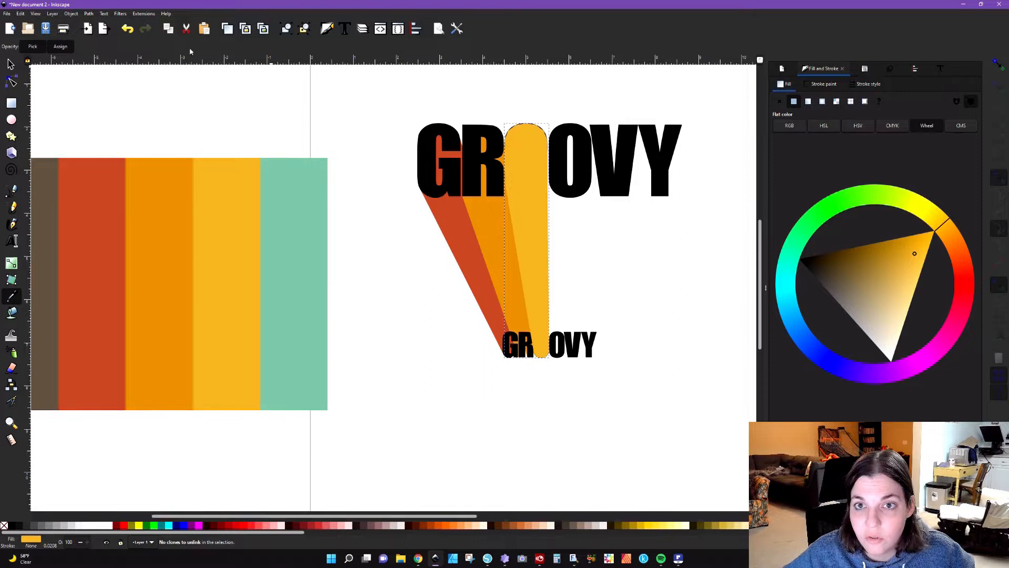
Step: Lower the first O's yellow extrusion level by level until it sits behind the letters but in front of the R's extrusion
click(10, 64)
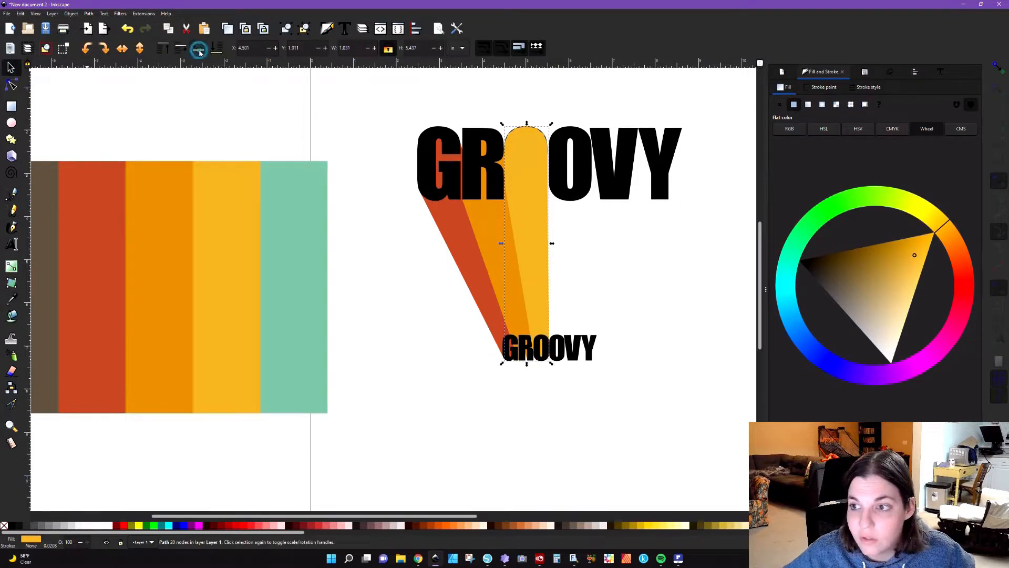
click(199, 51)
click(199, 51)
click(199, 51)
click(199, 51)
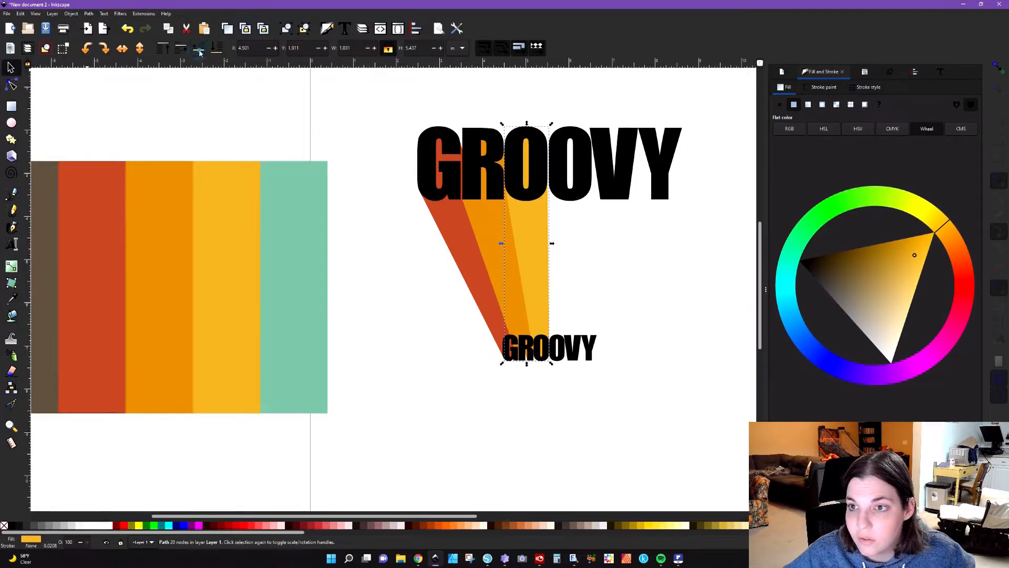
click(413, 287)
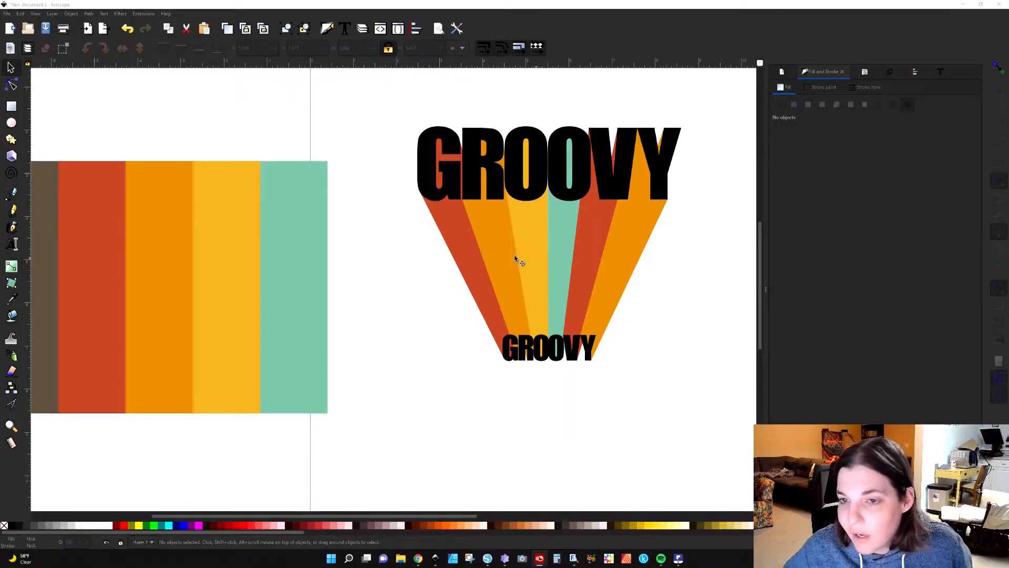
scroll(314, 317, up, 4)
scroll(314, 317, down, 5)
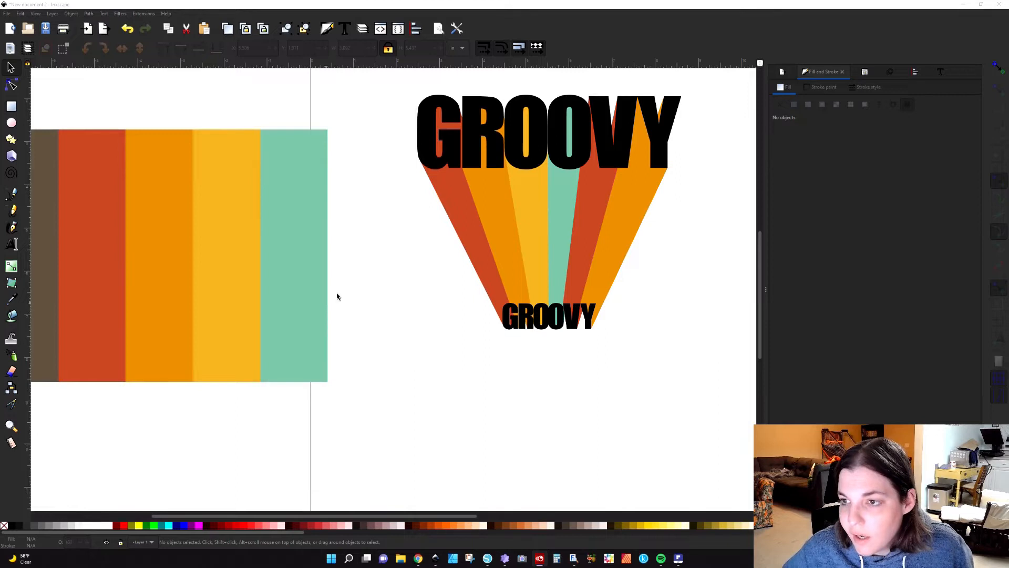
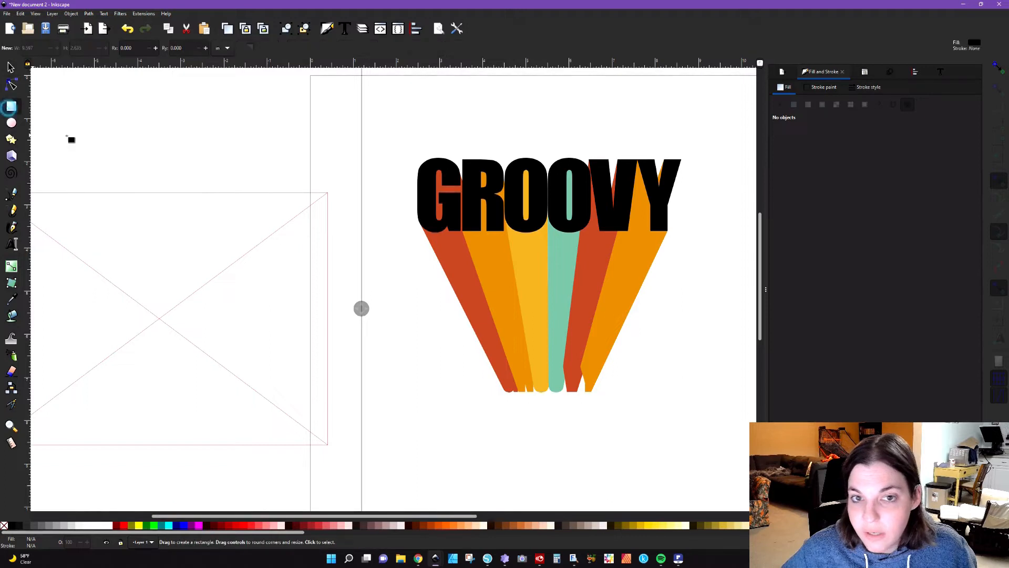
Step: Draw a rectangle about 4.44 by 1.45 in over the lower ends of all extrusions and stack one copy per extrusion
drag(458, 355, 650, 416)
click(11, 68)
drag(561, 387, 542, 390)
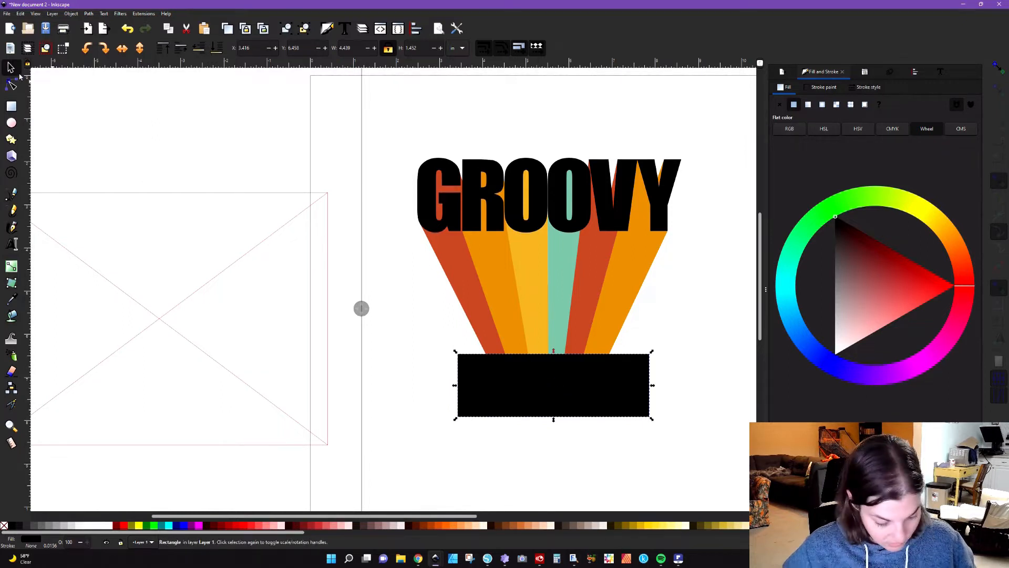
drag(543, 378, 538, 381)
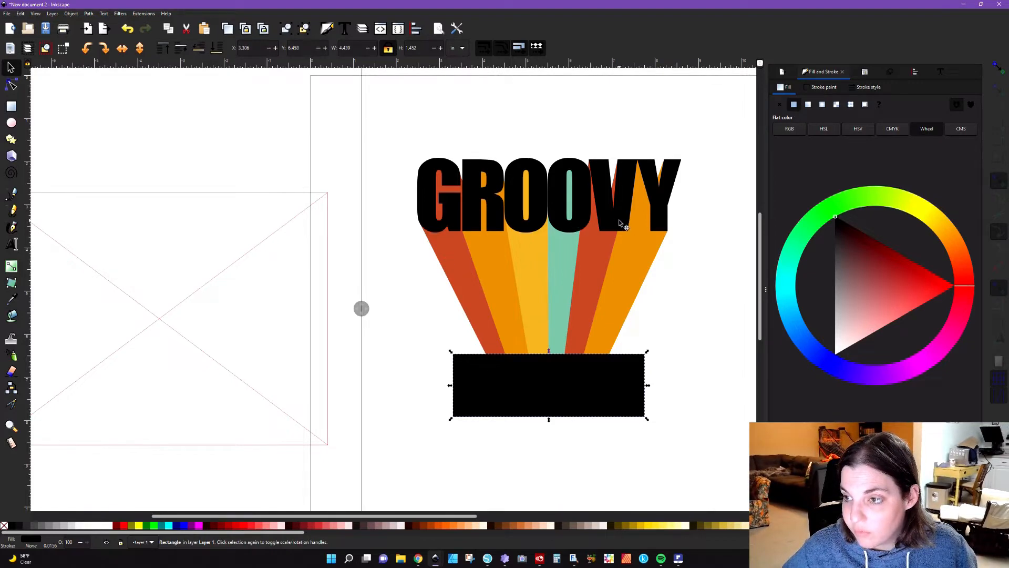
click(674, 310)
click(548, 394)
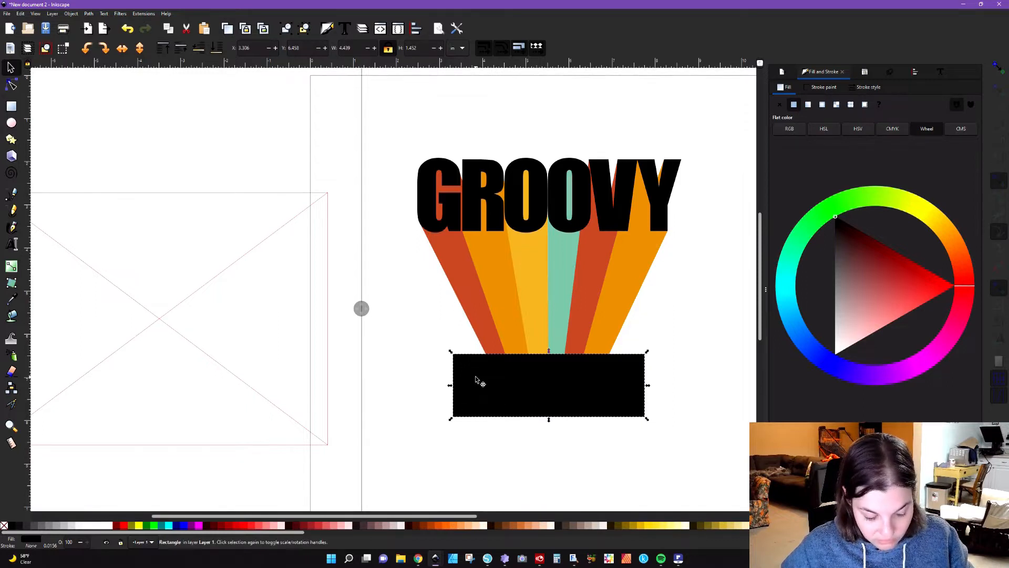
Step: Cut off the lower ends of the G's red and the R's orange extrusions with rectangle copies using Difference
click(419, 299)
click(475, 371)
shift+click(481, 333)
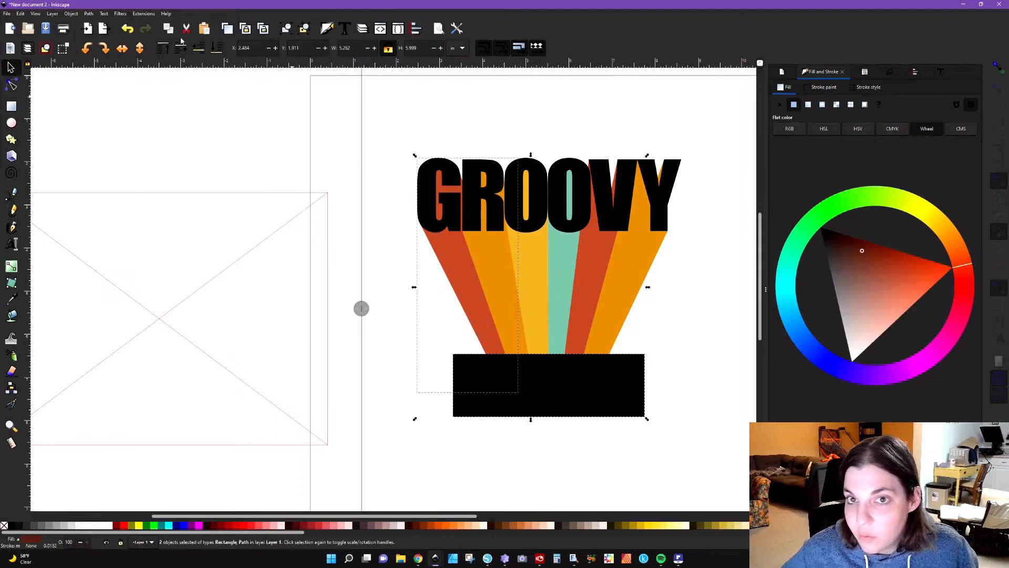
click(89, 13)
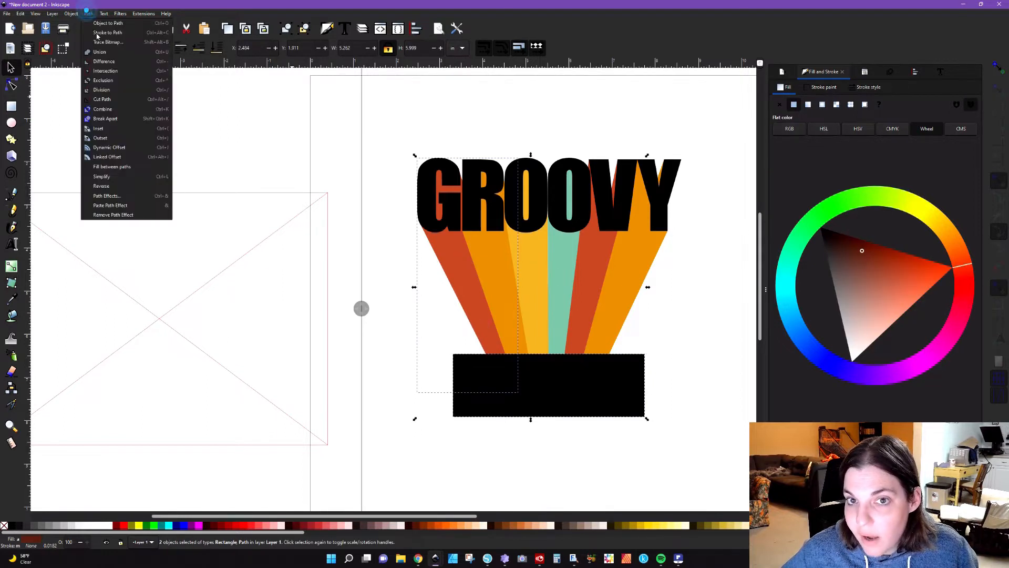
click(105, 65)
click(495, 376)
shift+click(514, 333)
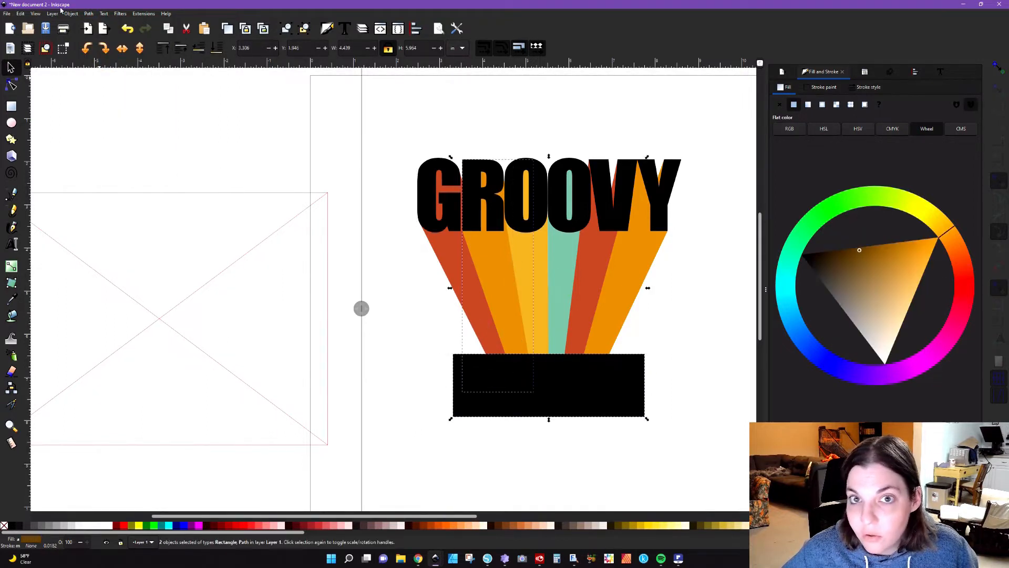
click(89, 13)
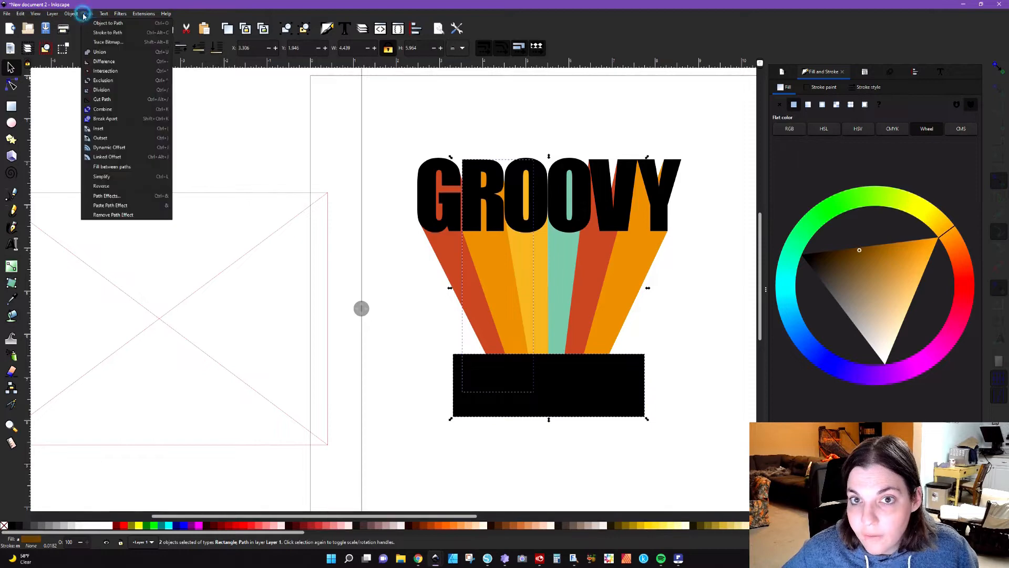
click(103, 62)
Step: Trim the lower ends of the first O's yellow and the second O's teal extrusions with rectangle copies using Difference
click(528, 405)
shift+click(541, 333)
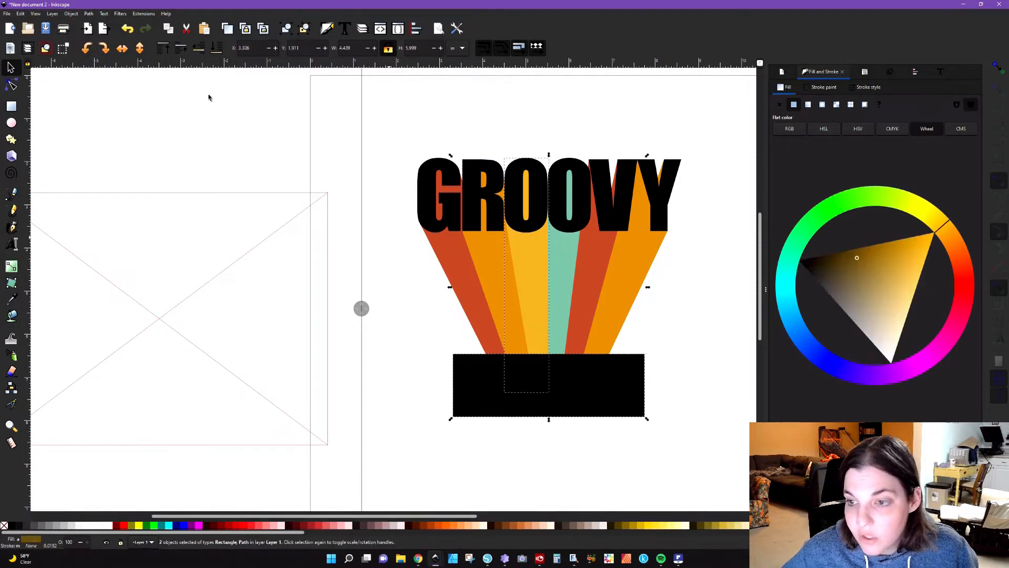
click(90, 14)
click(116, 59)
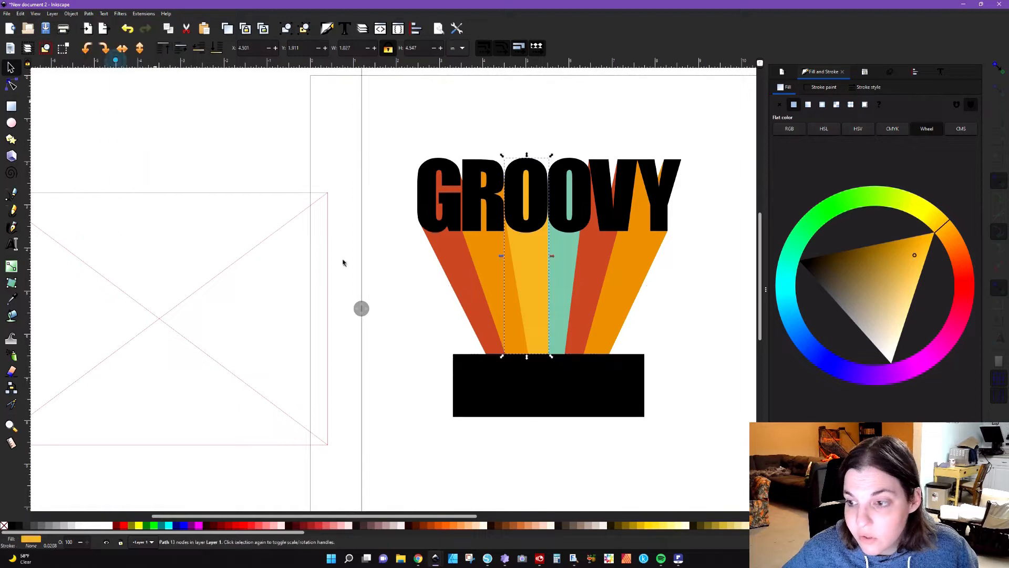
click(547, 404)
shift+click(560, 324)
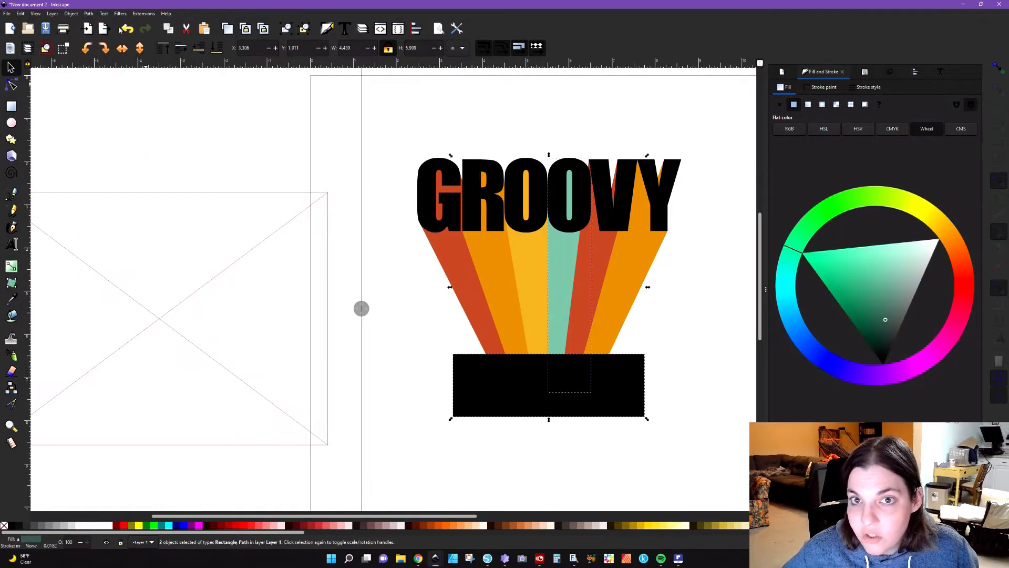
click(90, 14)
click(107, 62)
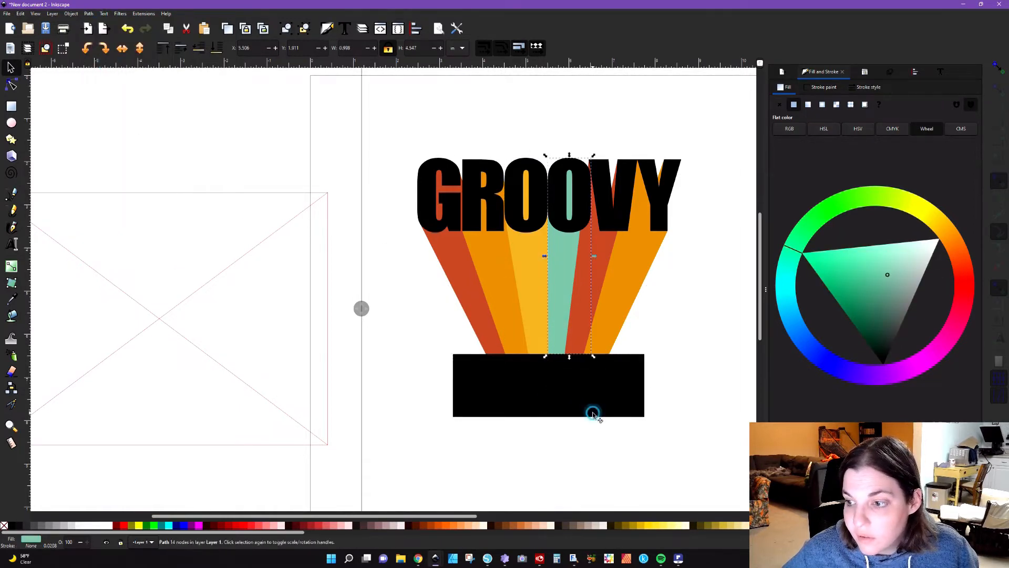
Step: Subtract the remaining rectangle copies from the lower ends of the V's red and the Y's orange extrusions
click(592, 413)
shift+click(588, 315)
click(89, 13)
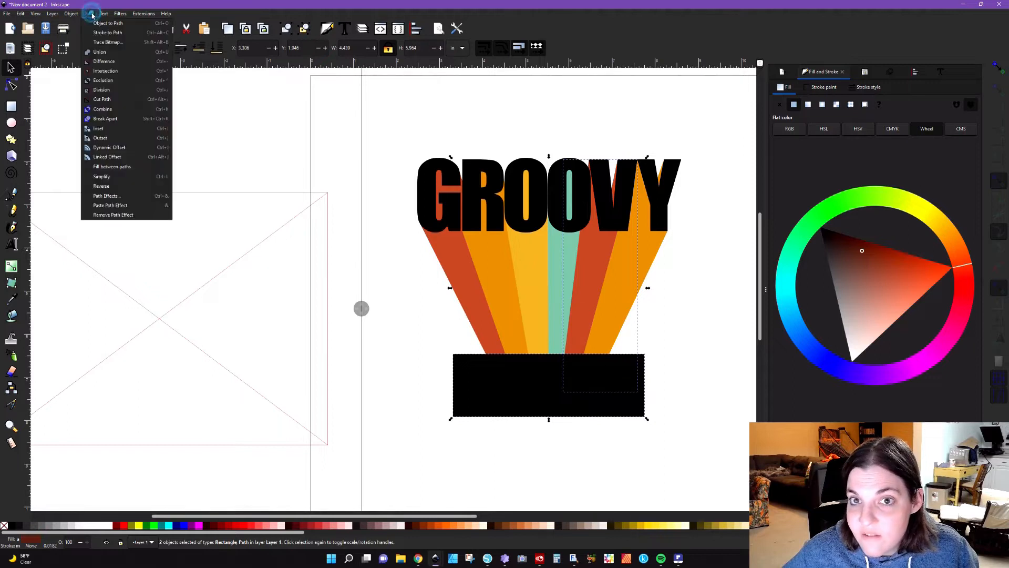
click(107, 62)
click(534, 388)
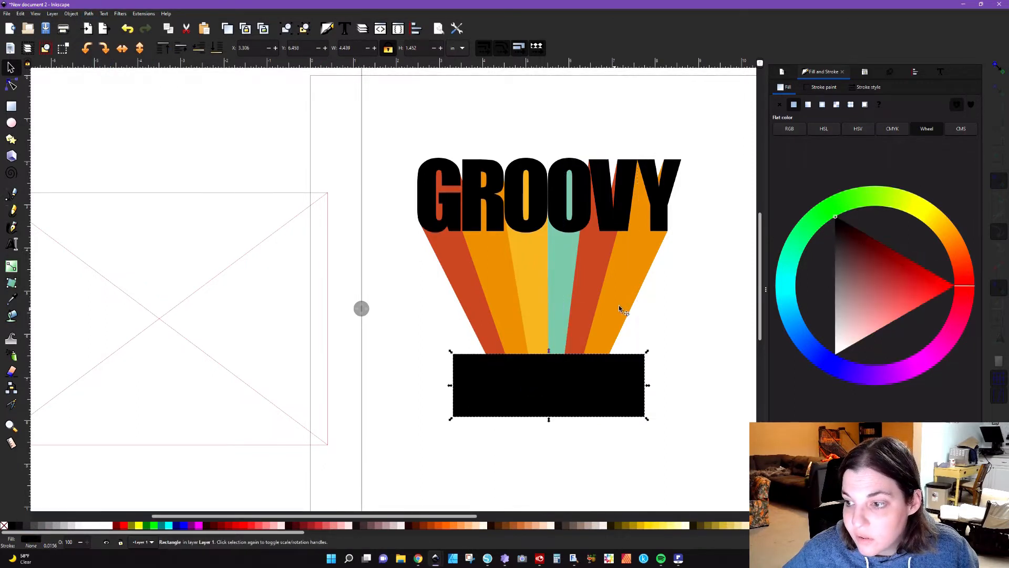
shift+click(617, 306)
click(87, 14)
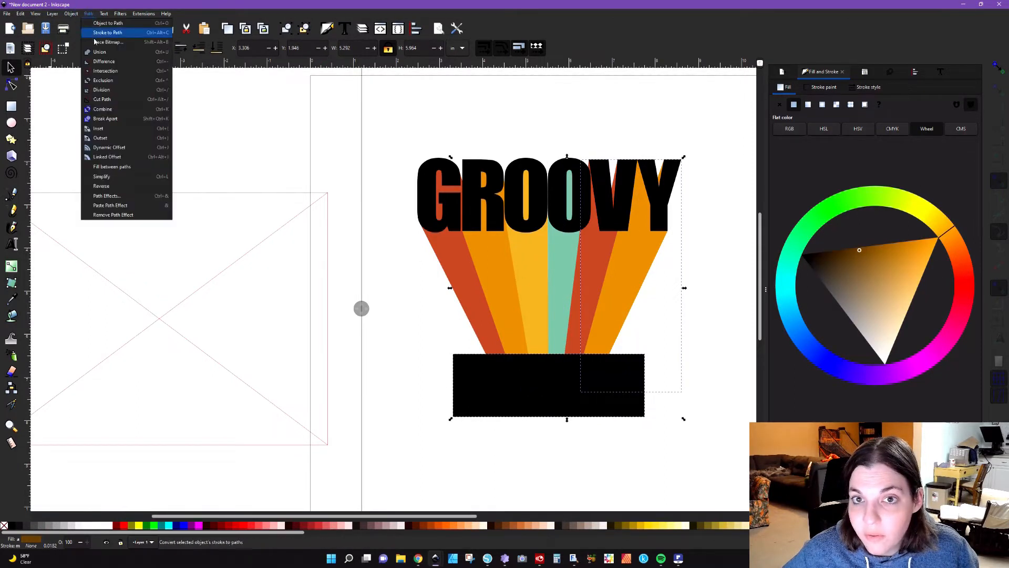
click(107, 62)
click(417, 319)
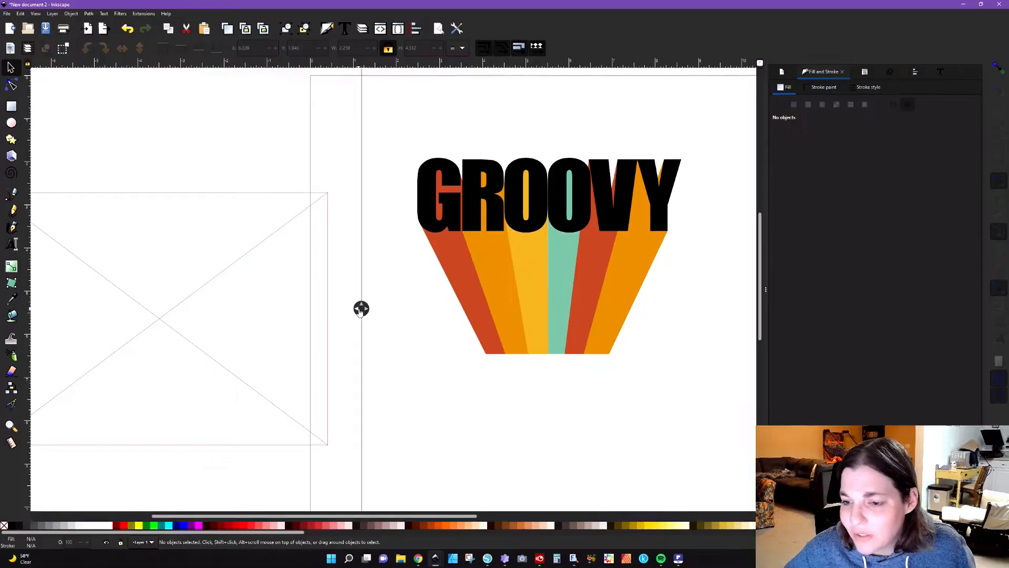
drag(361, 308, 385, 340)
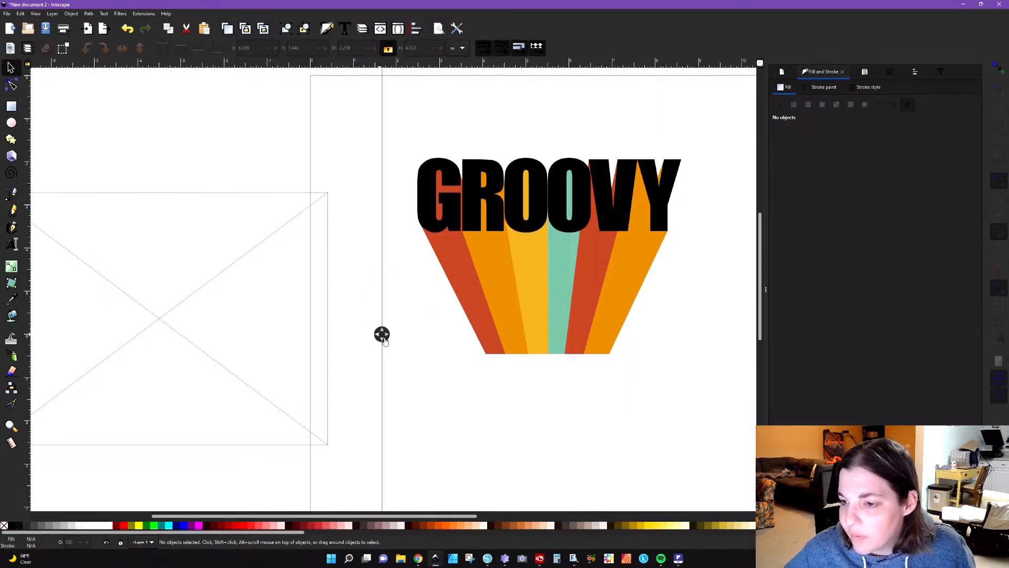
click(477, 331)
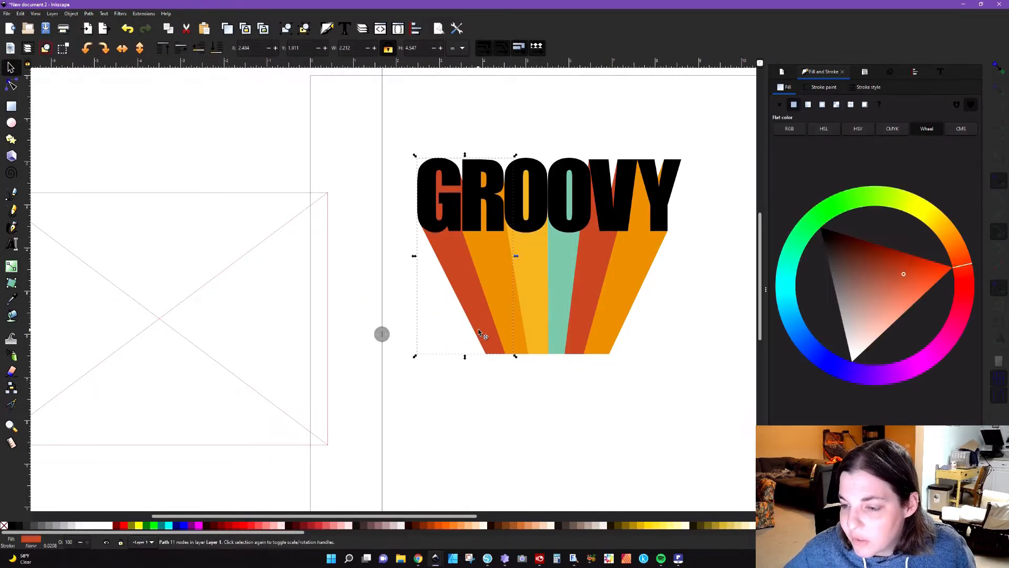
drag(382, 333, 354, 357)
click(428, 366)
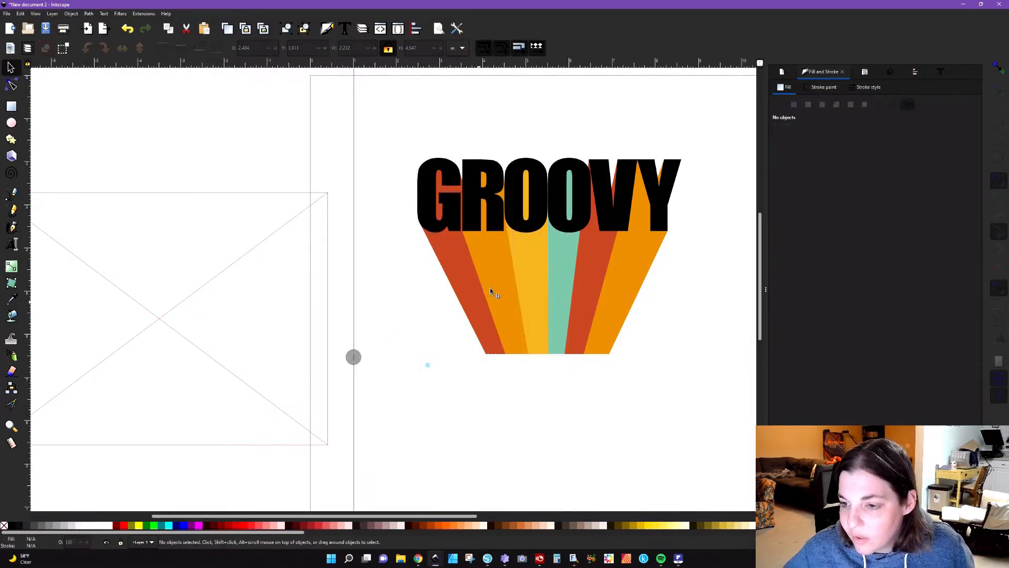
Step: Duplicate the R's orange extrusion, bring the copy to the front and subtract it from the G's red extrusion with Difference
click(490, 288)
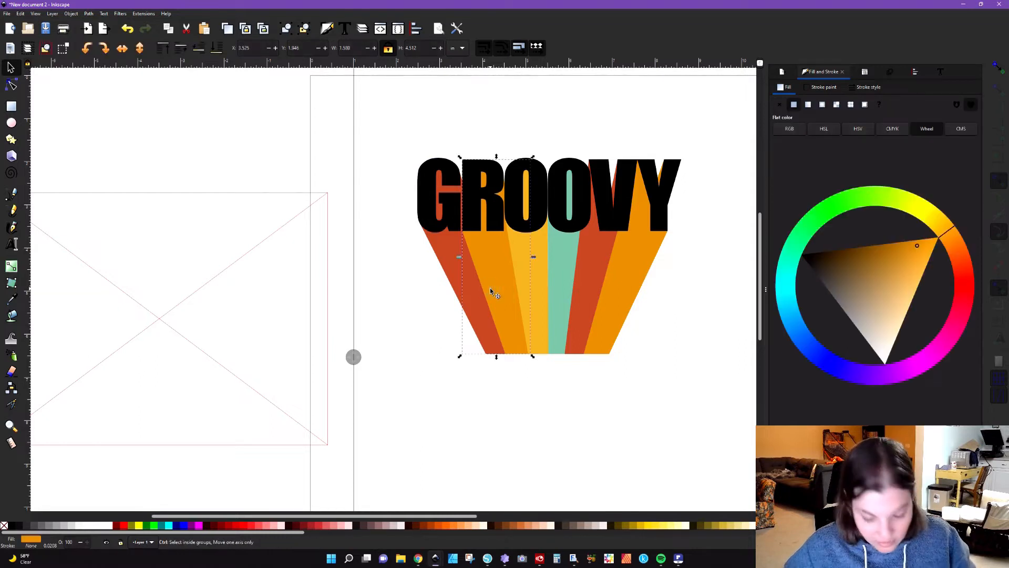
key(Home)
shift+click(460, 278)
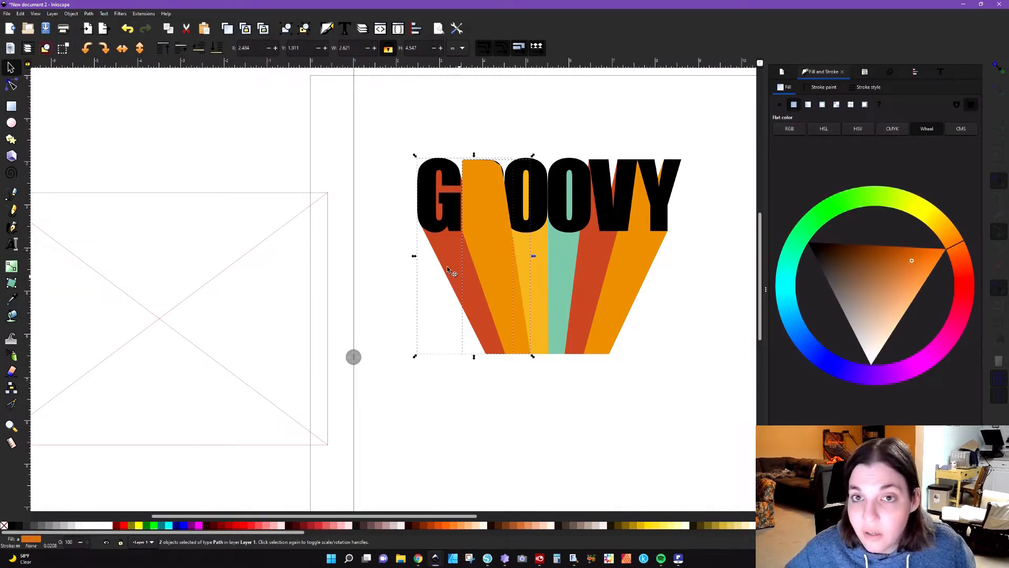
click(89, 14)
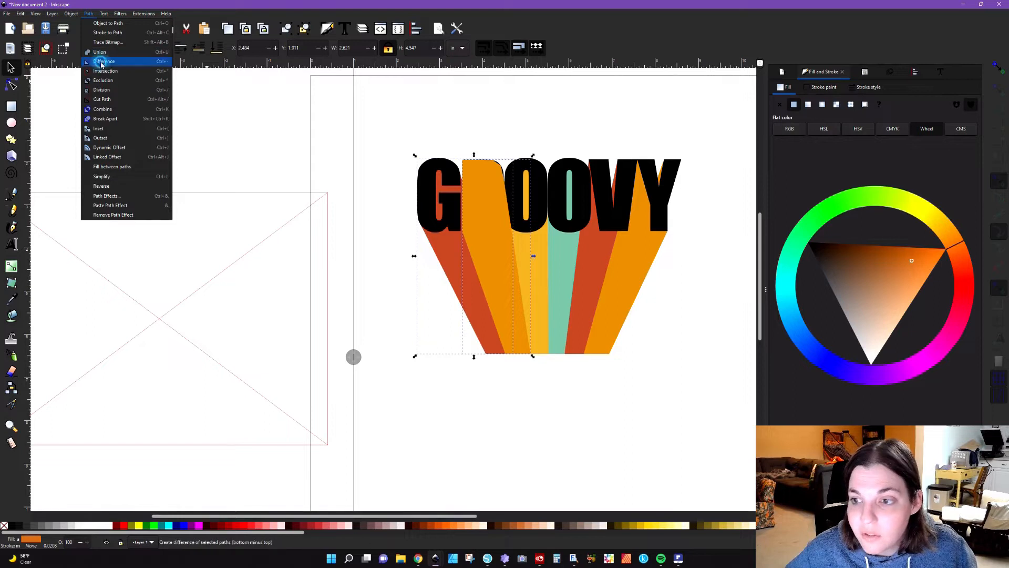
click(101, 62)
Step: Move the first O's yellow extrusion slightly sideways and undo the move
drag(354, 357, 380, 382)
click(539, 304)
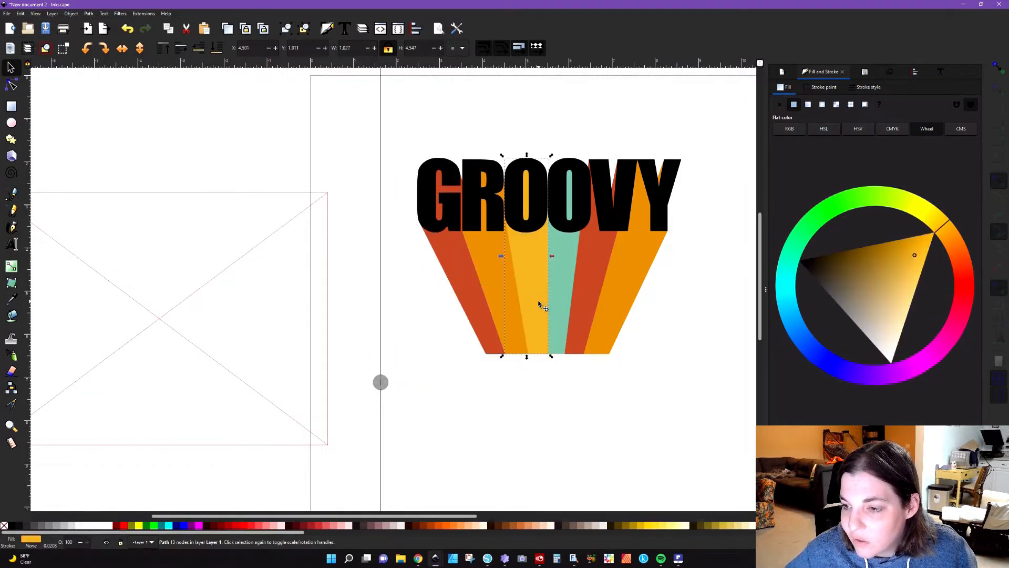
drag(537, 300, 533, 301)
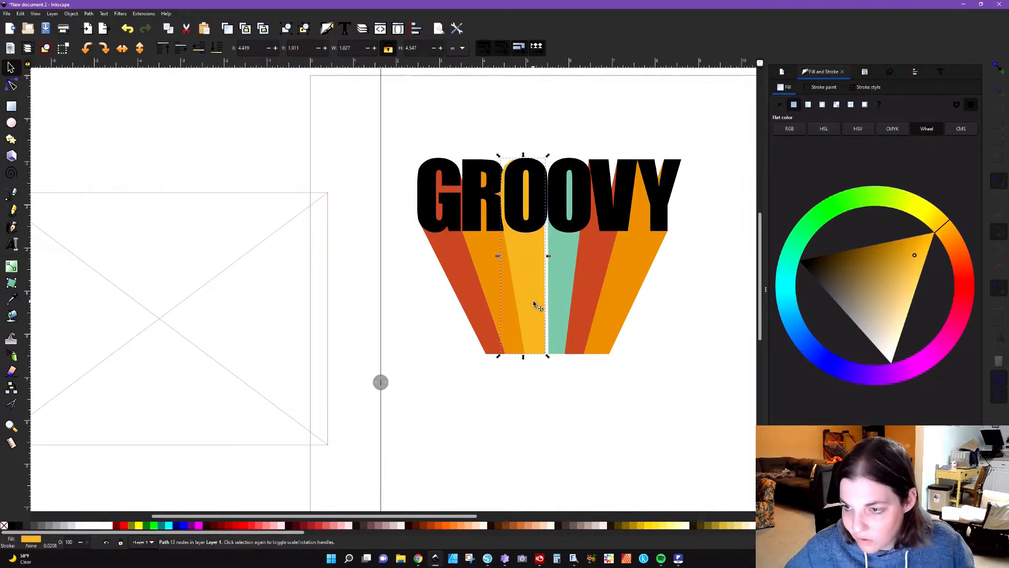
key(ctrl+z)
click(547, 392)
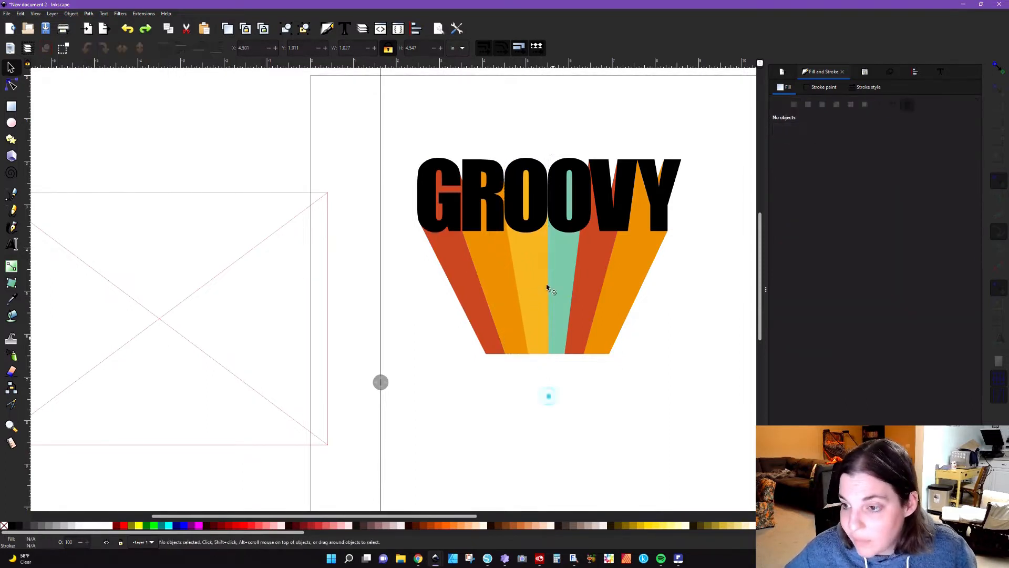
Step: Duplicate the first O's yellow extrusion, bring the copy to the front and subtract it from the R's orange extrusion
click(530, 280)
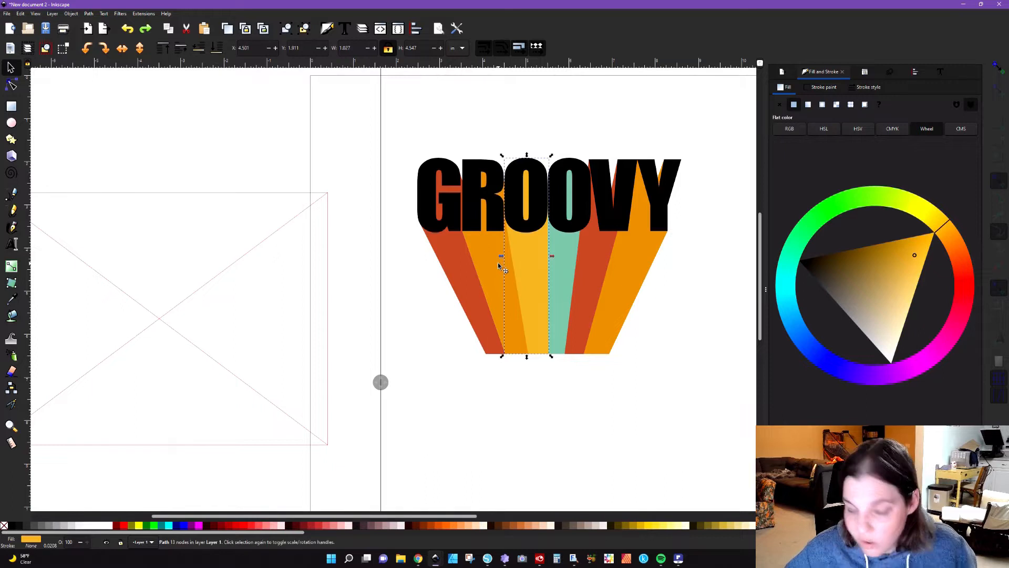
key(Home)
shift+click(493, 253)
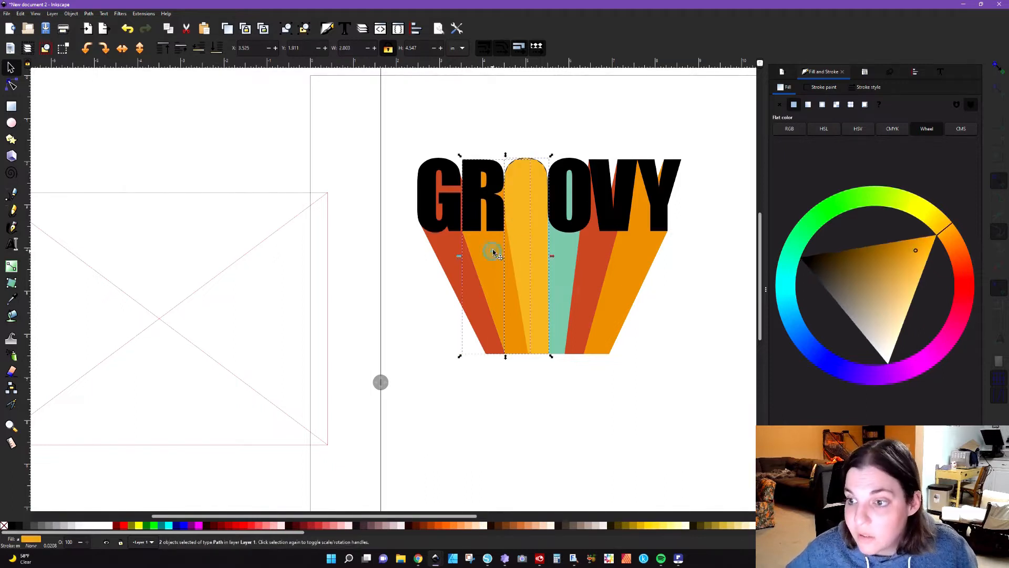
click(89, 13)
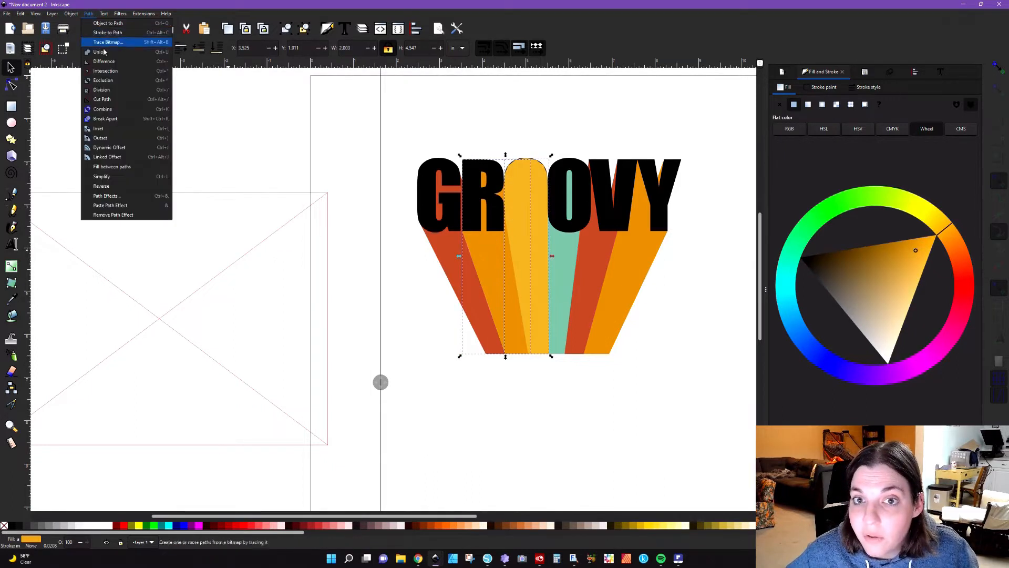
click(105, 67)
Step: Duplicate the second O's teal extrusion, bring the copy to the front and subtract it from the first O's yellow extrusion
click(560, 278)
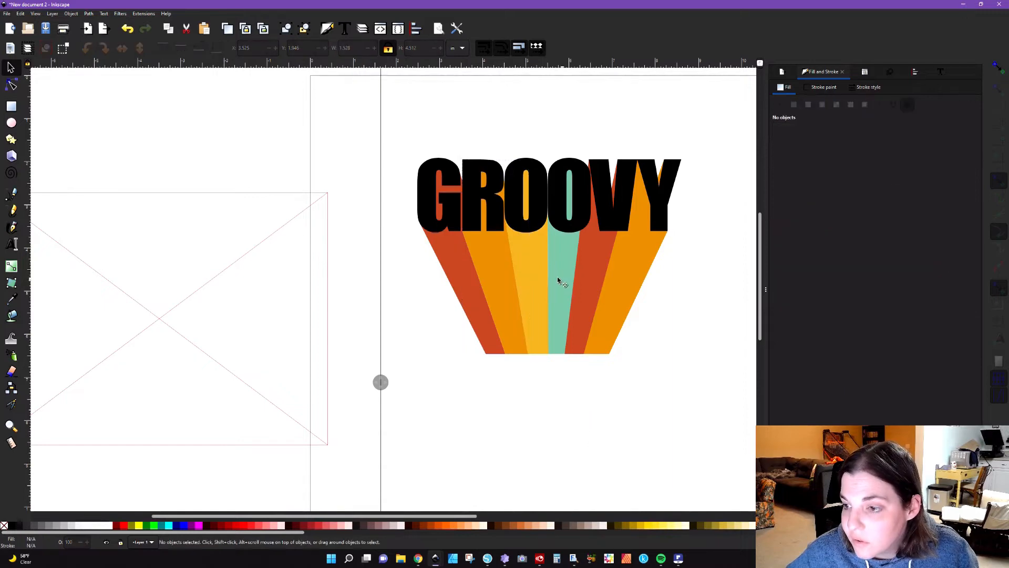
key(Home)
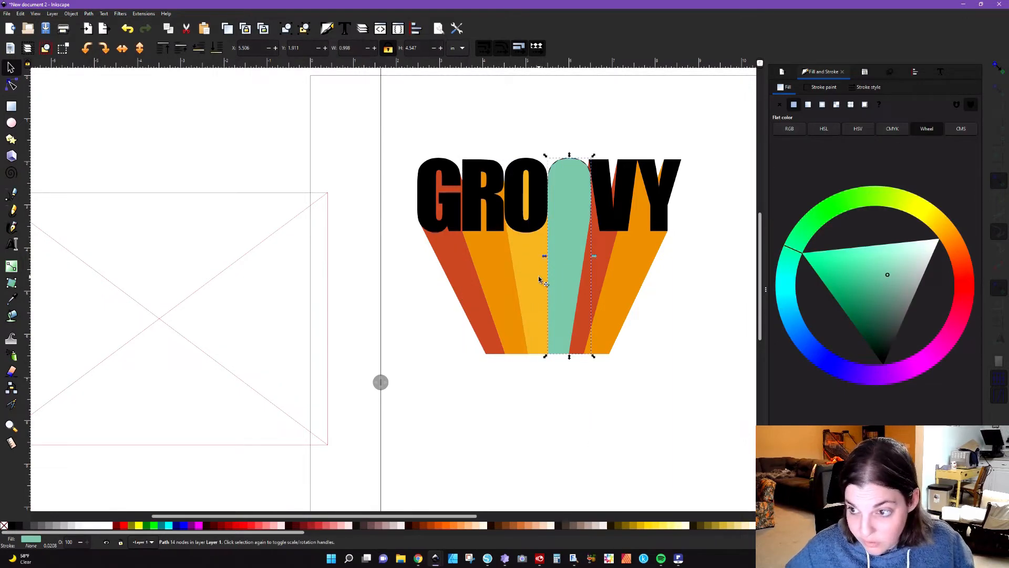
shift+click(540, 279)
click(94, 13)
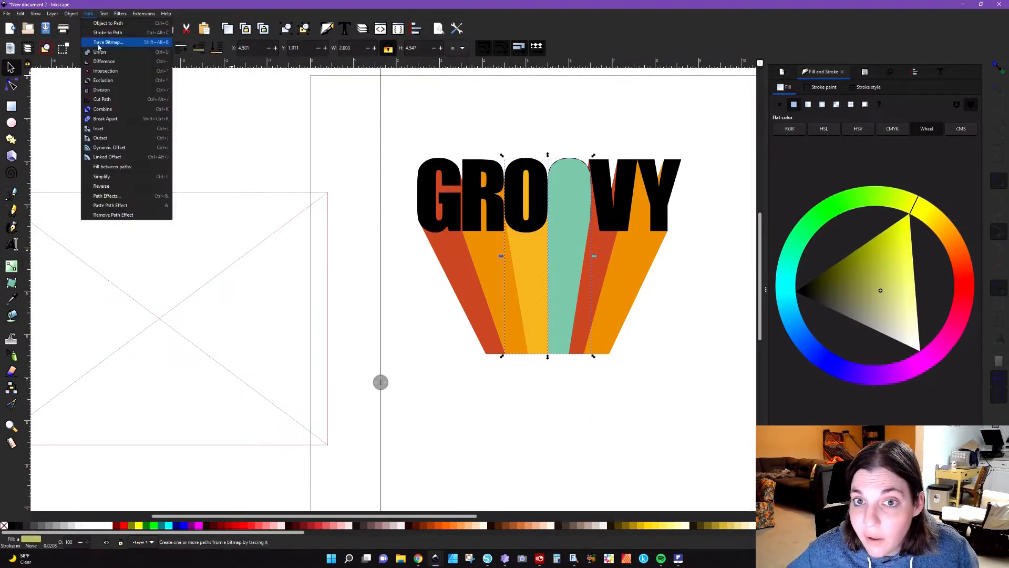
click(99, 60)
click(471, 421)
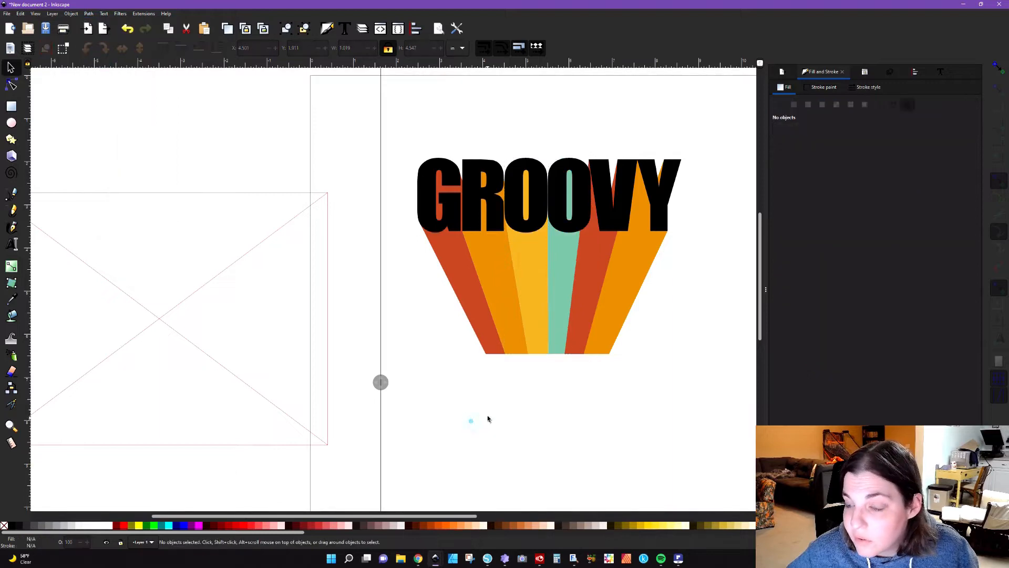
Step: Duplicate the V's red extrusion, bring the copy to the front and subtract it from the second O's teal extrusion
click(585, 265)
key(Home)
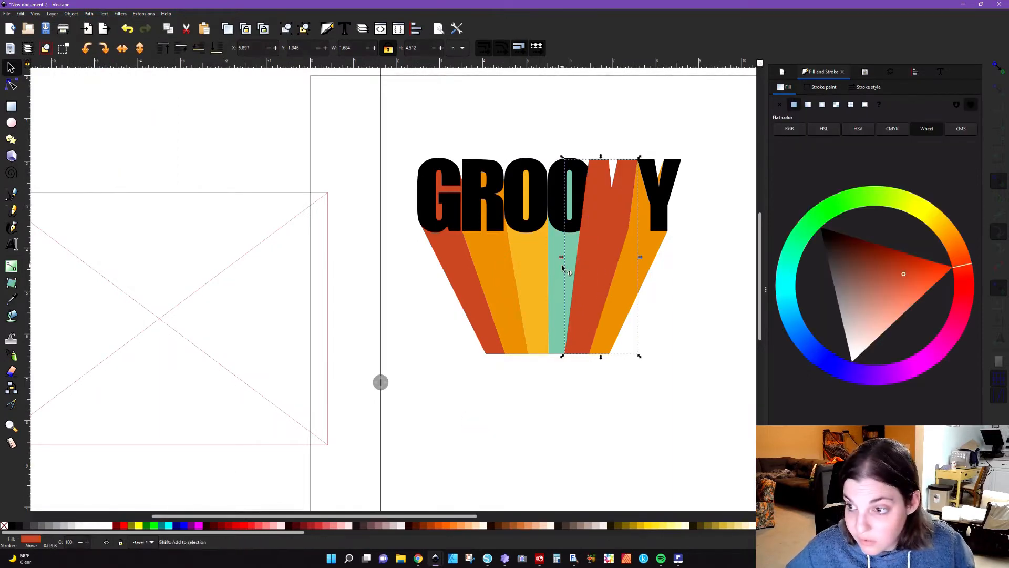
shift+click(564, 269)
click(89, 14)
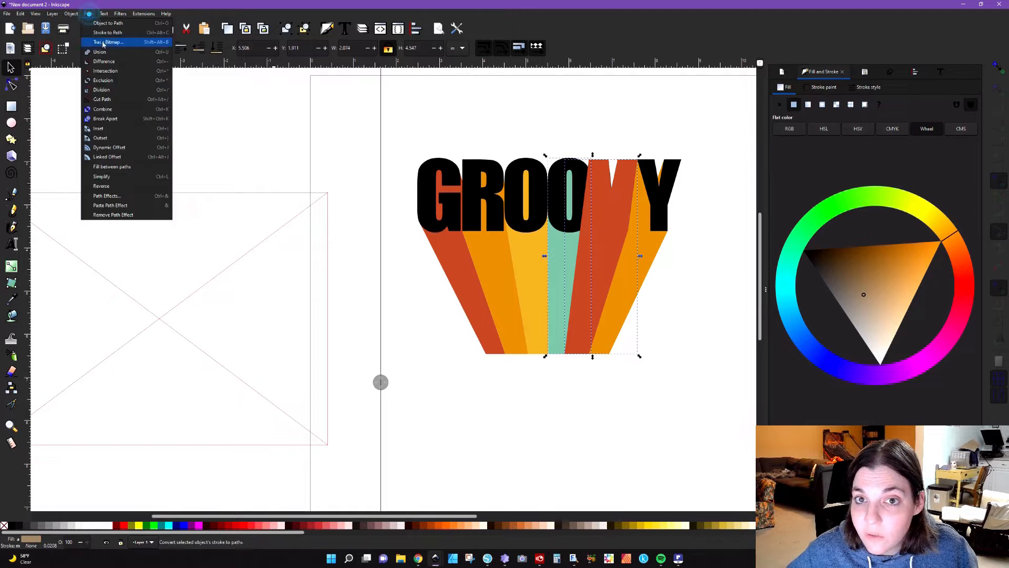
click(100, 65)
click(456, 350)
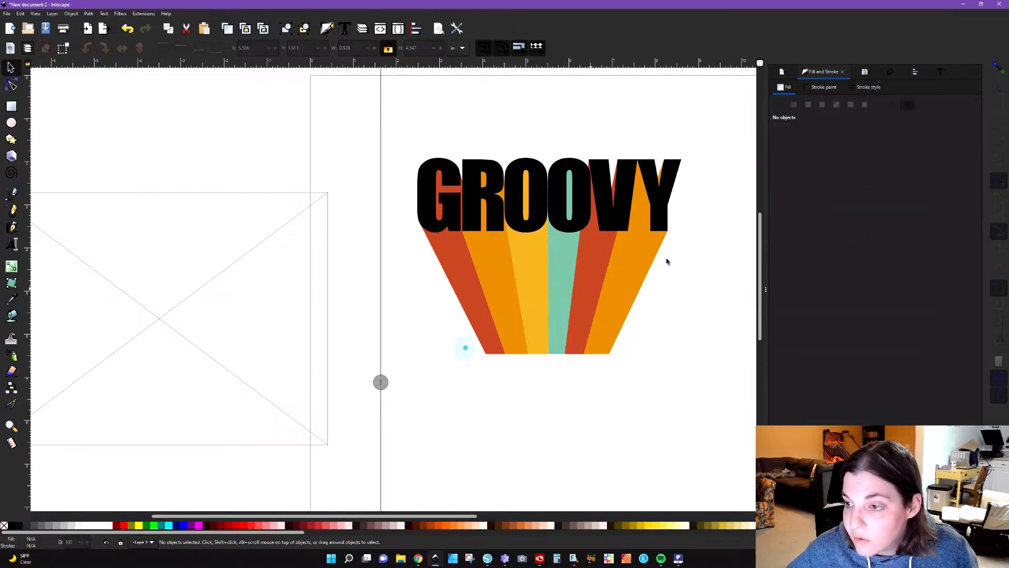
Step: Duplicate the Y's orange extrusion, bring the copy to the front and subtract it from the V's red extrusion
click(643, 253)
key(Home)
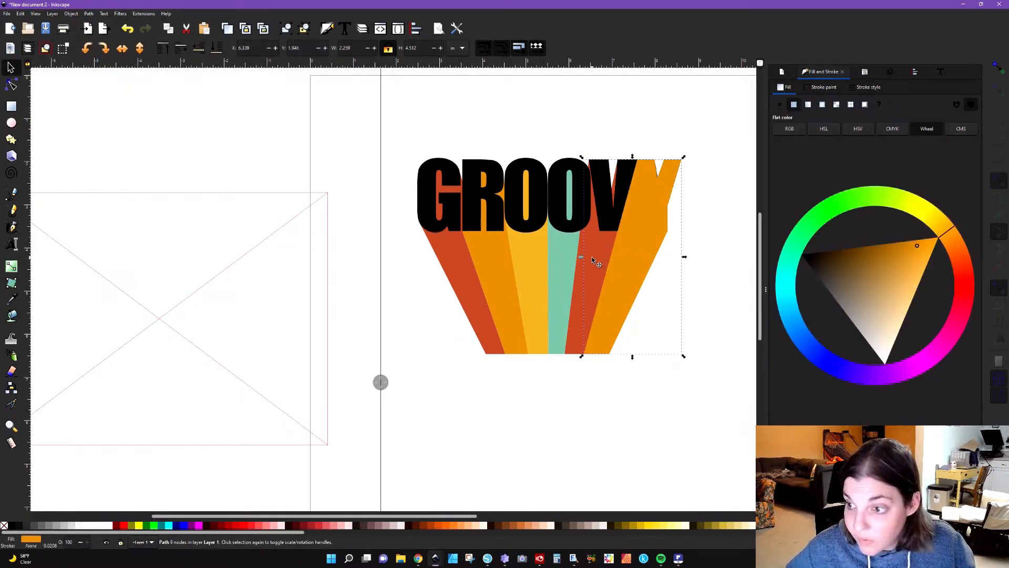
shift+click(591, 257)
click(89, 14)
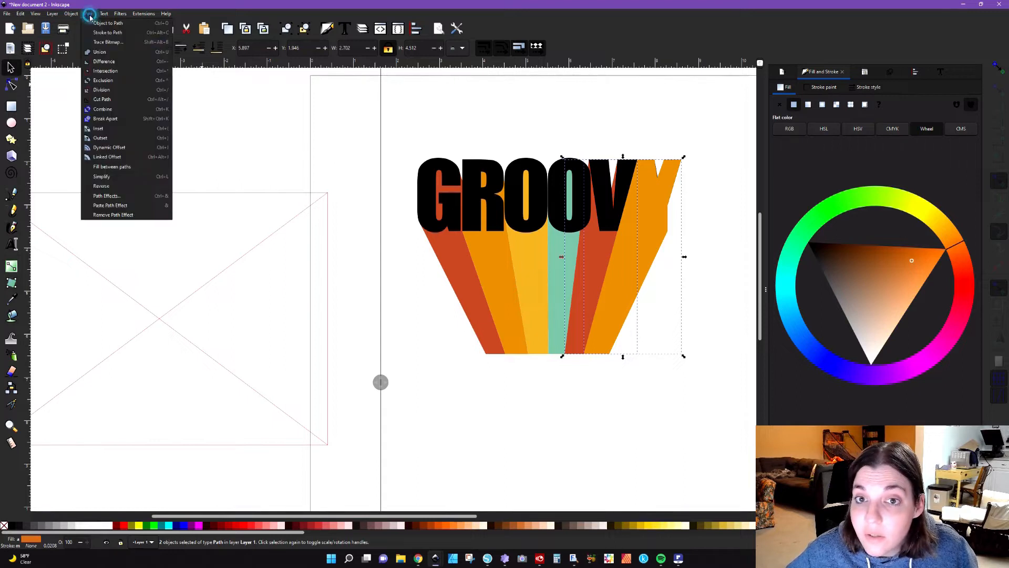
click(100, 65)
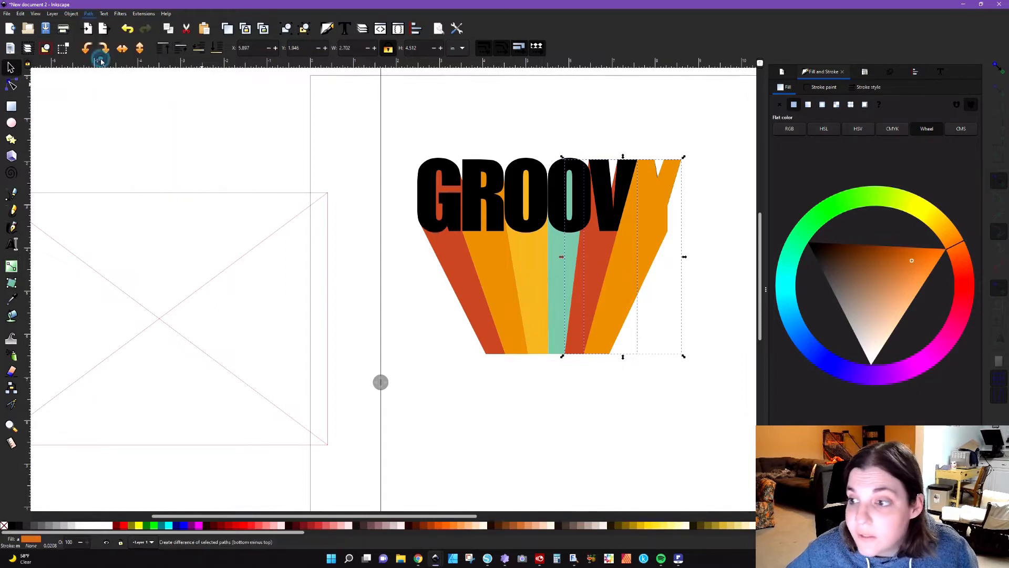
click(435, 388)
drag(380, 382, 700, 392)
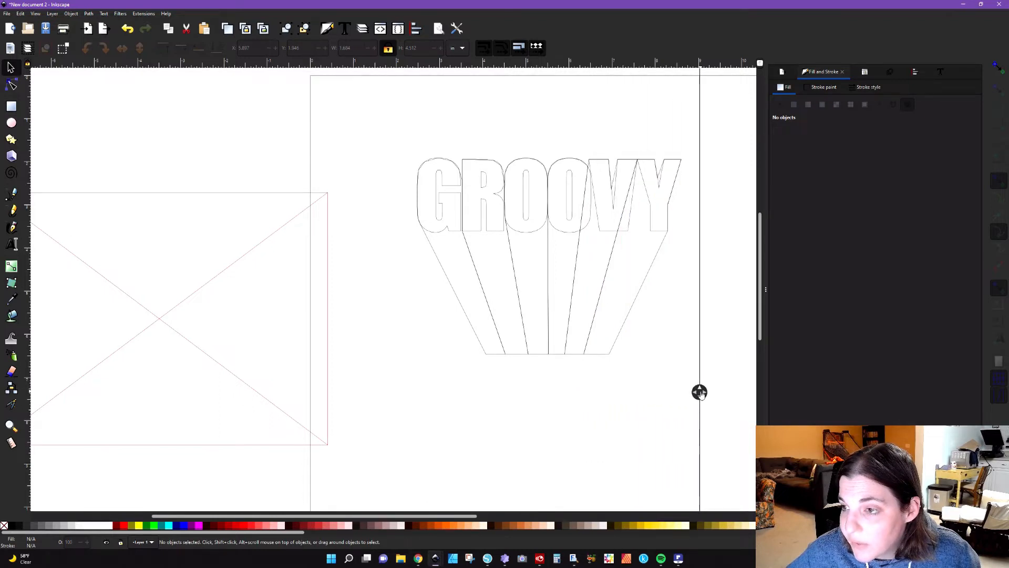
drag(700, 392, 365, 409)
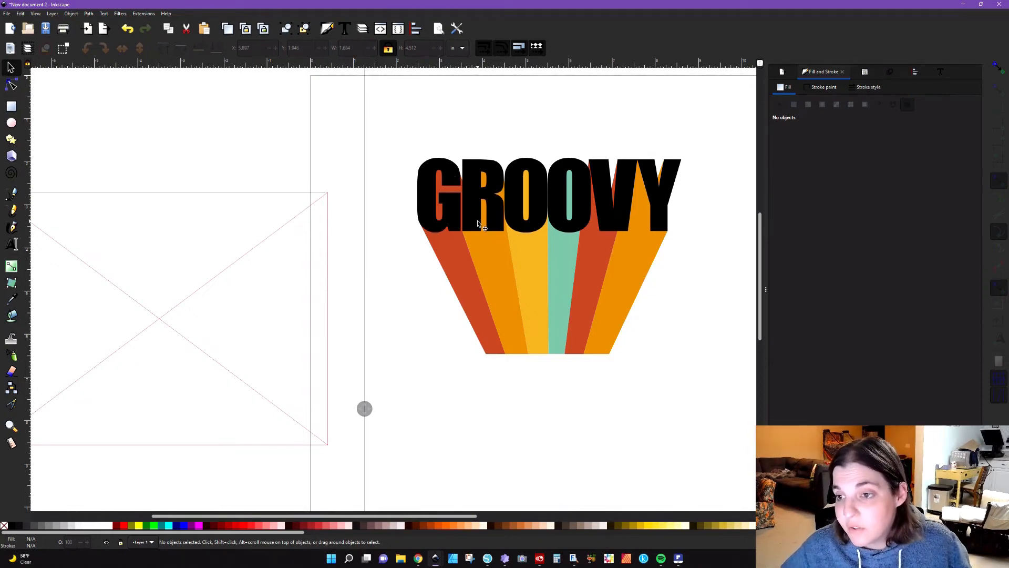
Step: Duplicate the black letter G and subtract the copy from the G's red extrusion with Difference
ctrl+click(452, 218)
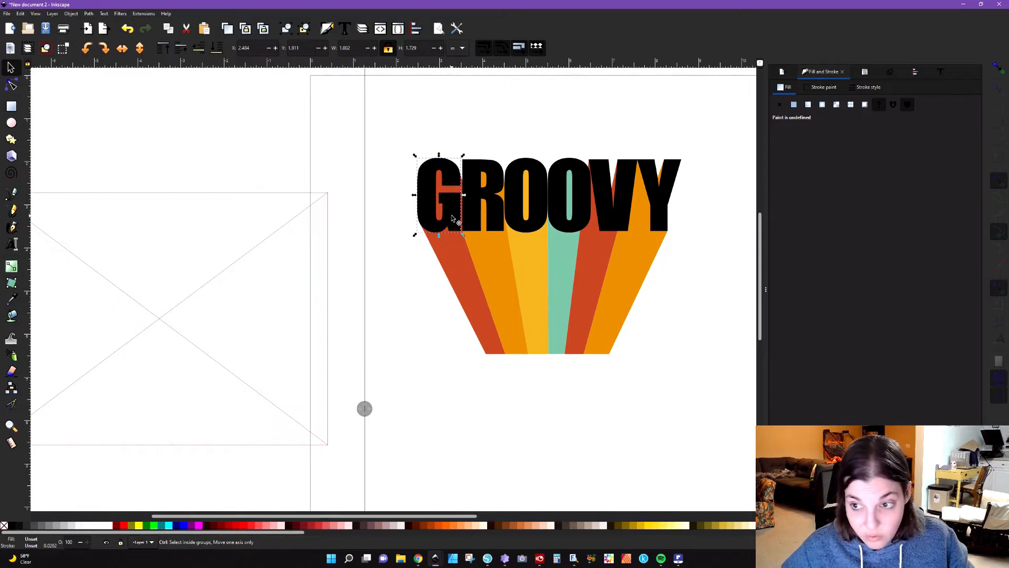
ctrl+shift+click(461, 261)
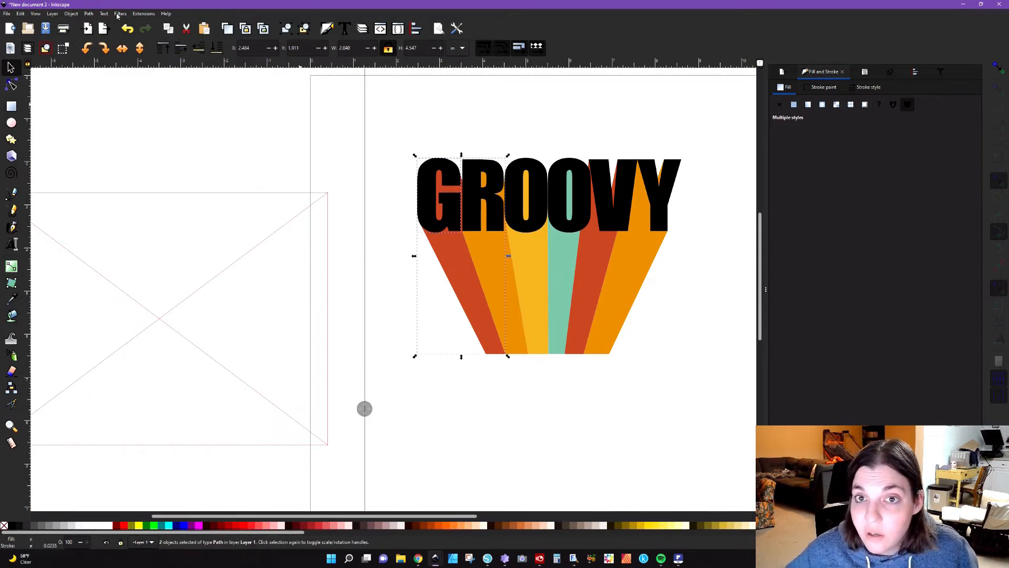
click(89, 14)
click(102, 64)
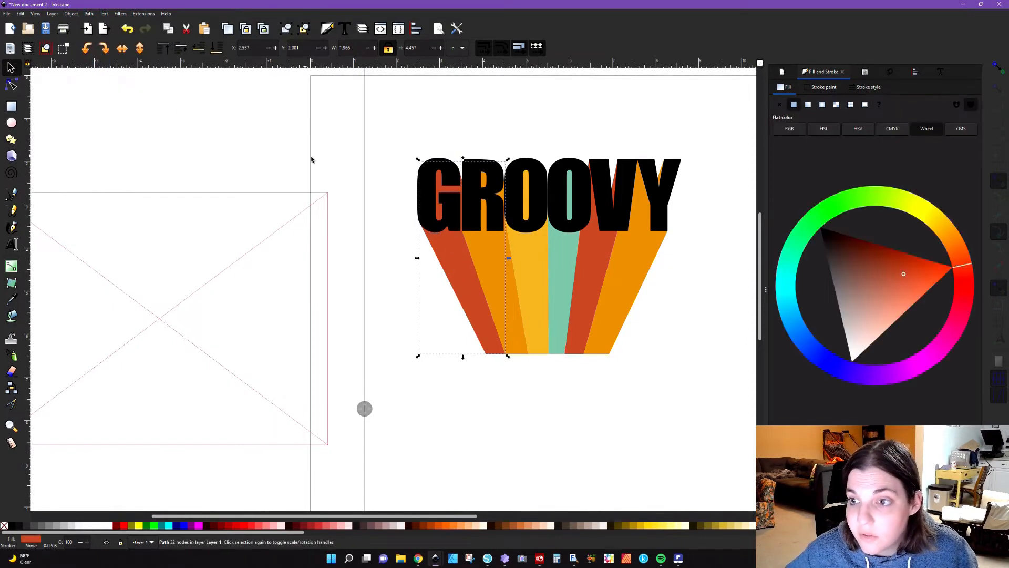
click(311, 158)
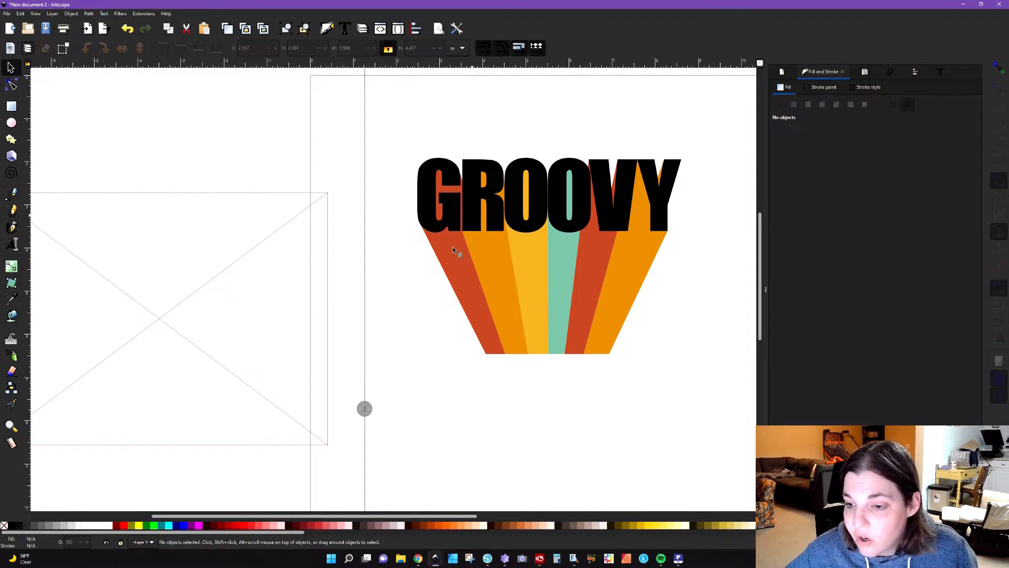
Step: Duplicate the second black O and subtract the copy from its teal extrusion with Difference
drag(363, 408, 385, 398)
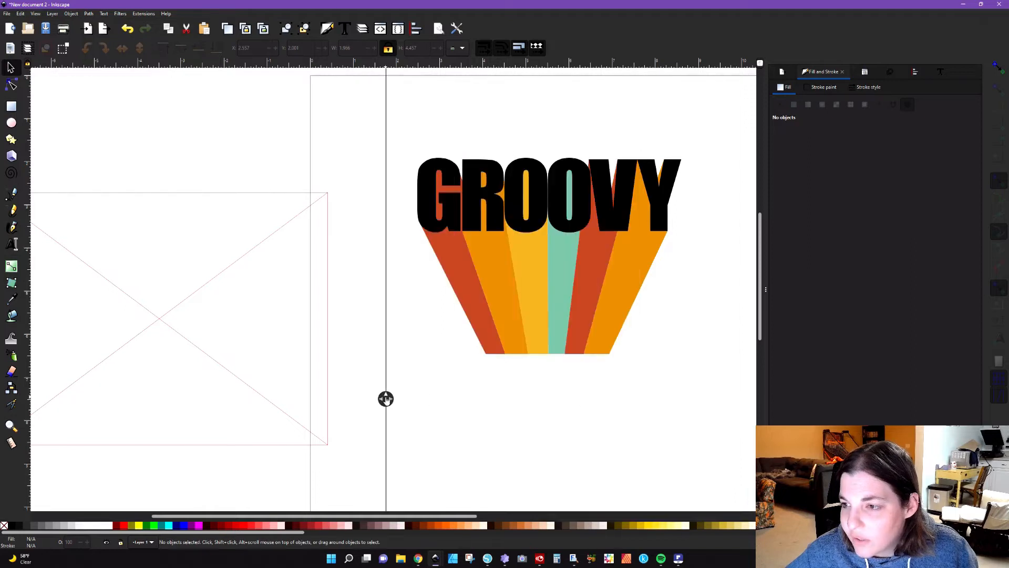
click(564, 227)
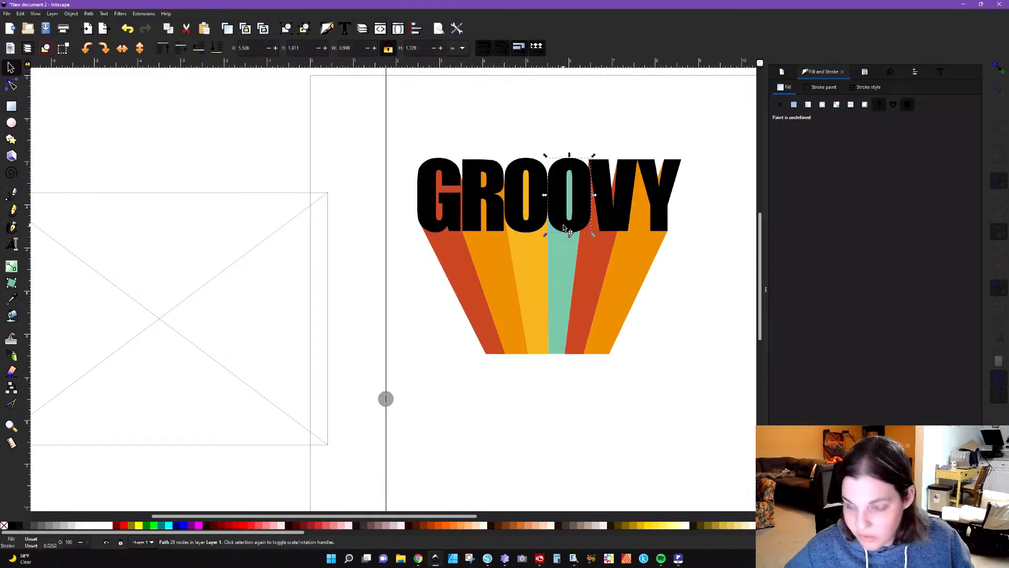
shift+click(561, 258)
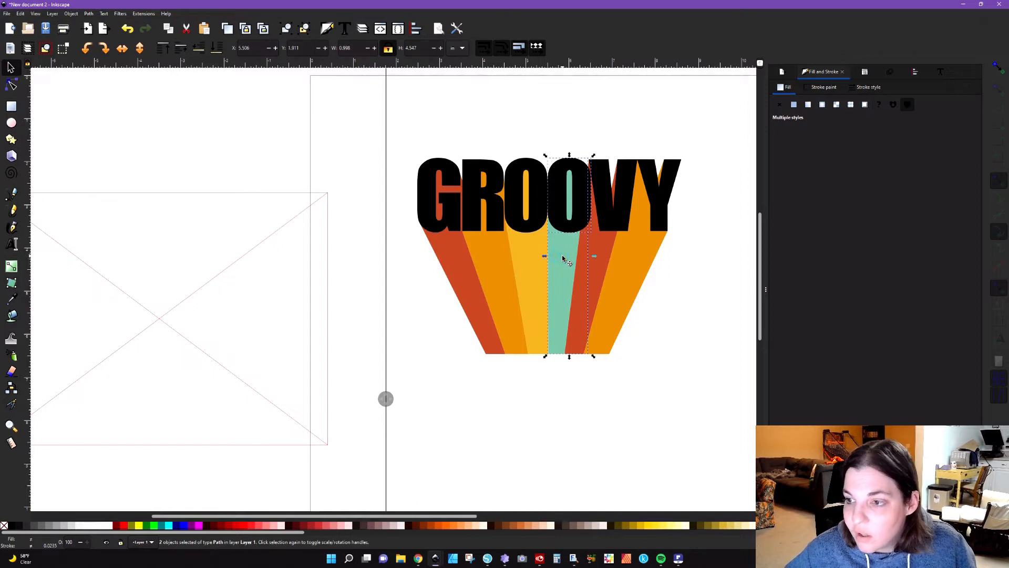
click(88, 14)
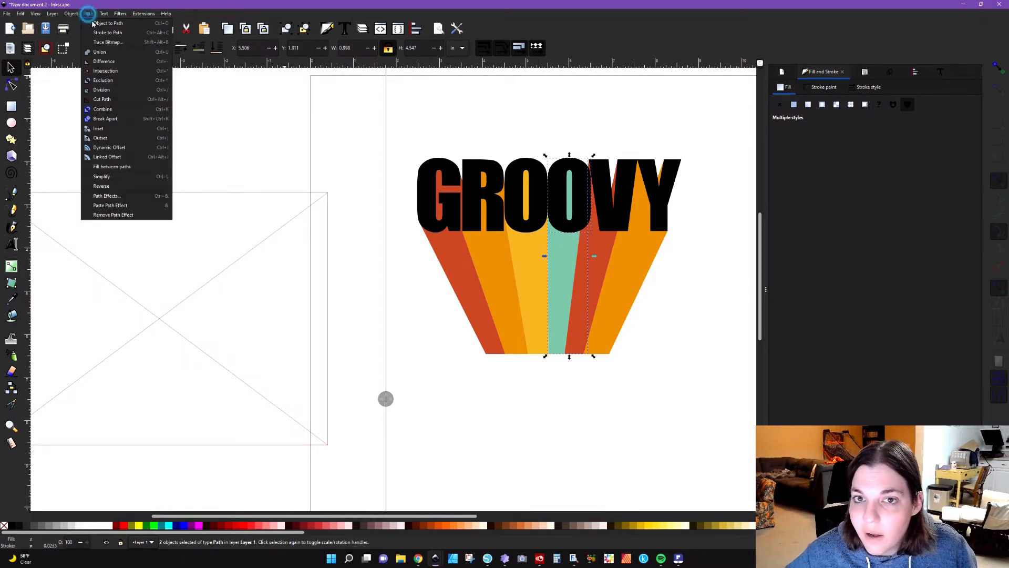
click(105, 63)
click(186, 117)
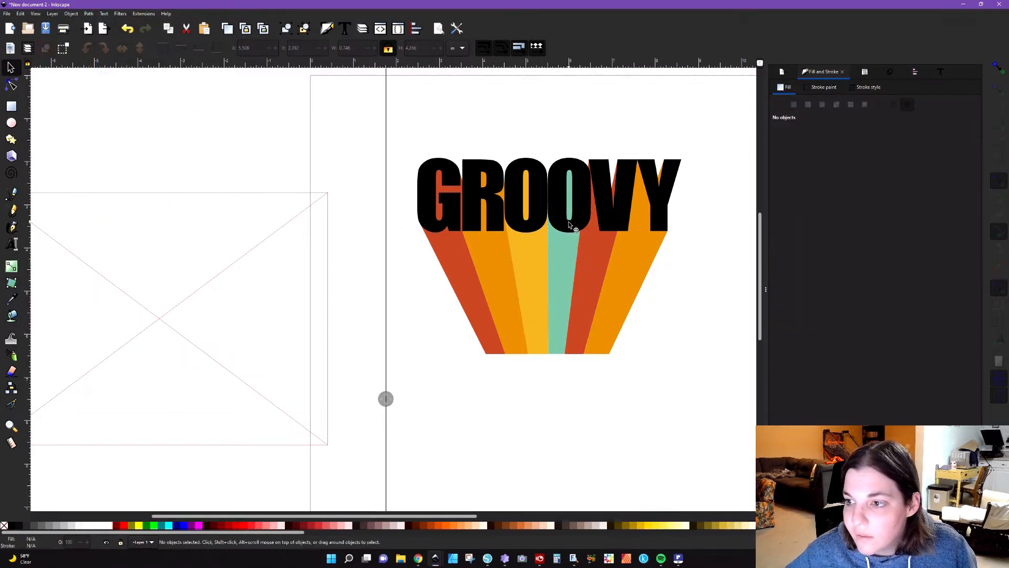
Step: Duplicate the second black O again and subtract the copy from the V's red extrusion
click(570, 229)
shift+click(601, 255)
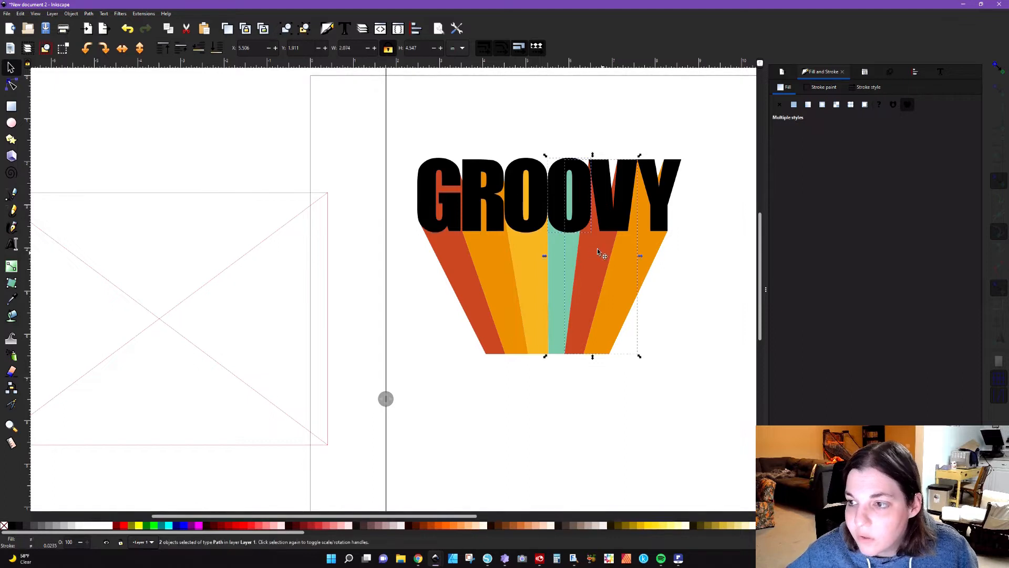
click(85, 14)
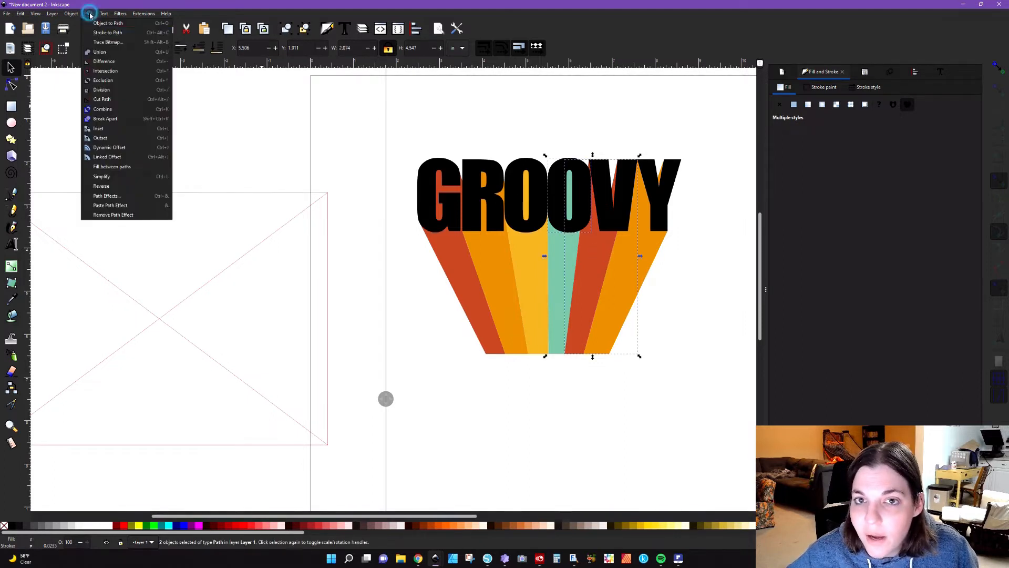
click(102, 61)
click(270, 176)
drag(386, 399, 692, 406)
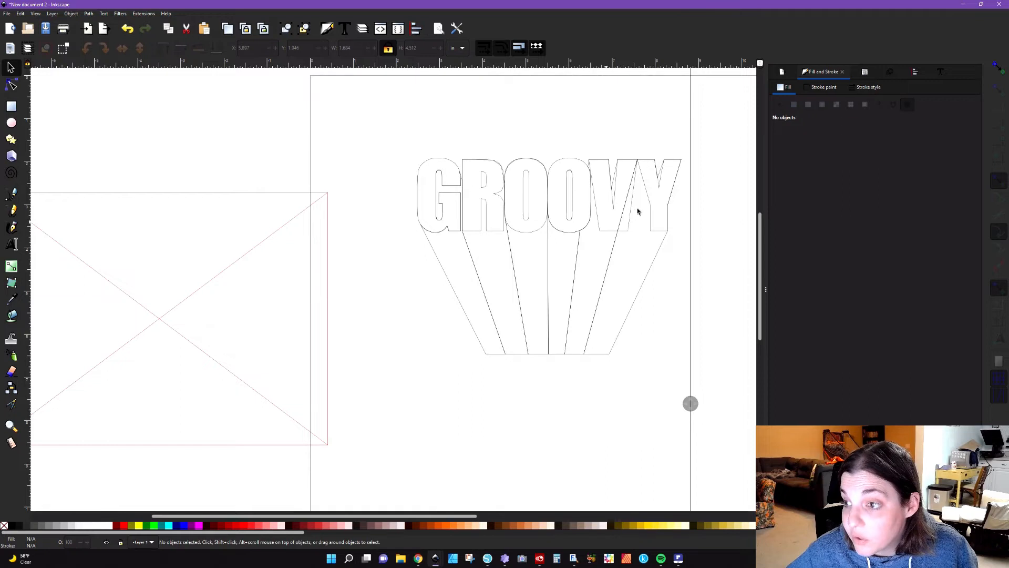
drag(692, 403, 360, 388)
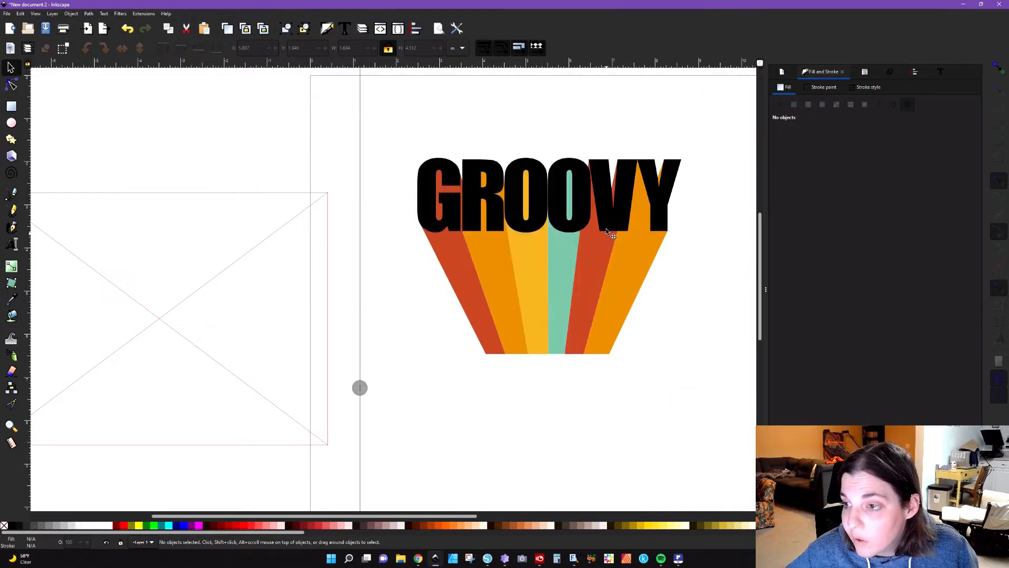
Step: Duplicate the black letter V and subtract the copy from the V's red extrusion
click(607, 223)
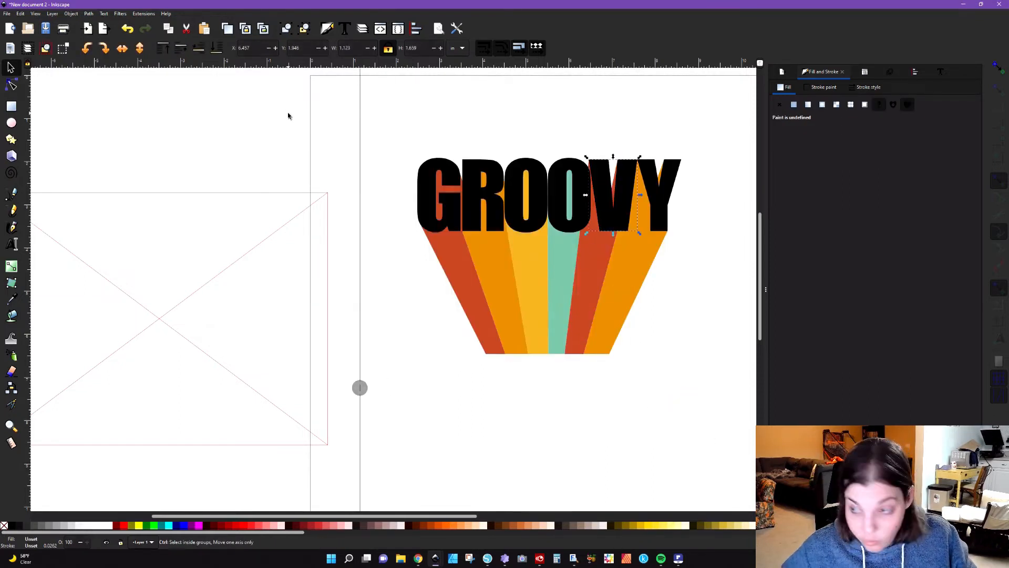
shift+click(586, 252)
click(89, 14)
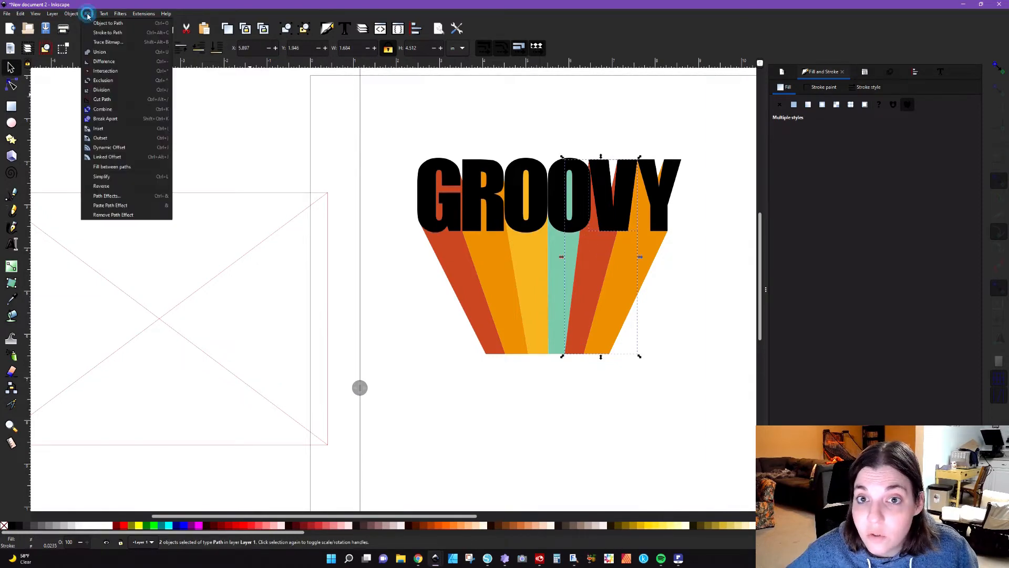
click(100, 63)
click(392, 299)
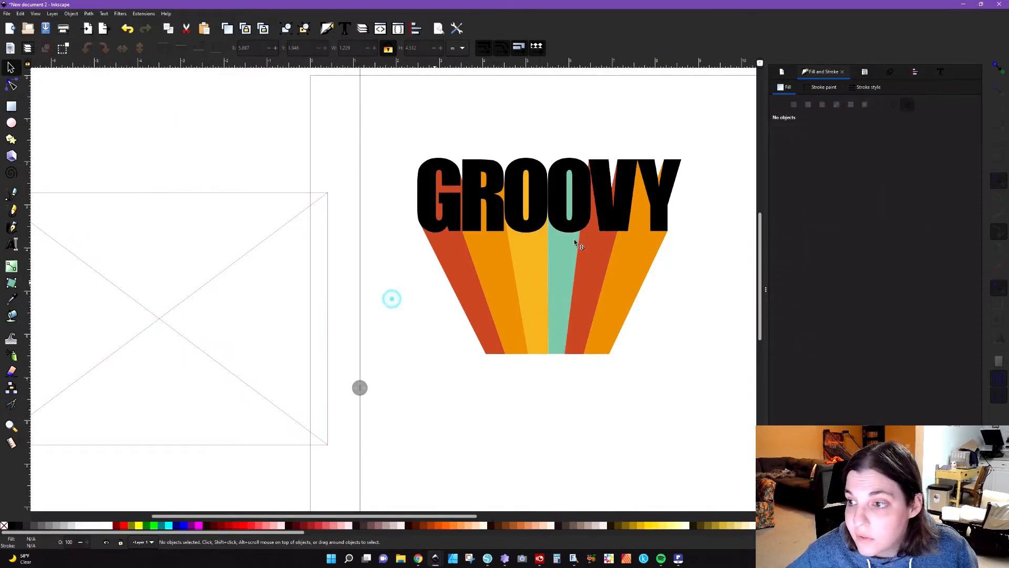
Step: Duplicate the black letter V again and subtract the copy from the Y's orange extrusion
click(623, 218)
shift+click(647, 261)
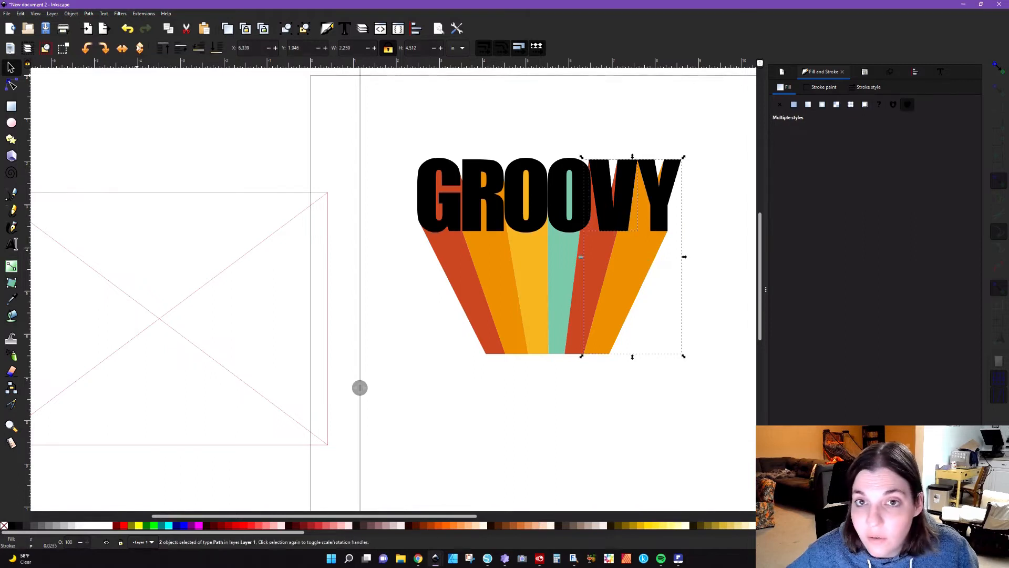
click(89, 14)
click(100, 62)
click(399, 147)
Step: Duplicate the black letter Y and subtract the copy from the Y's orange extrusion
click(661, 213)
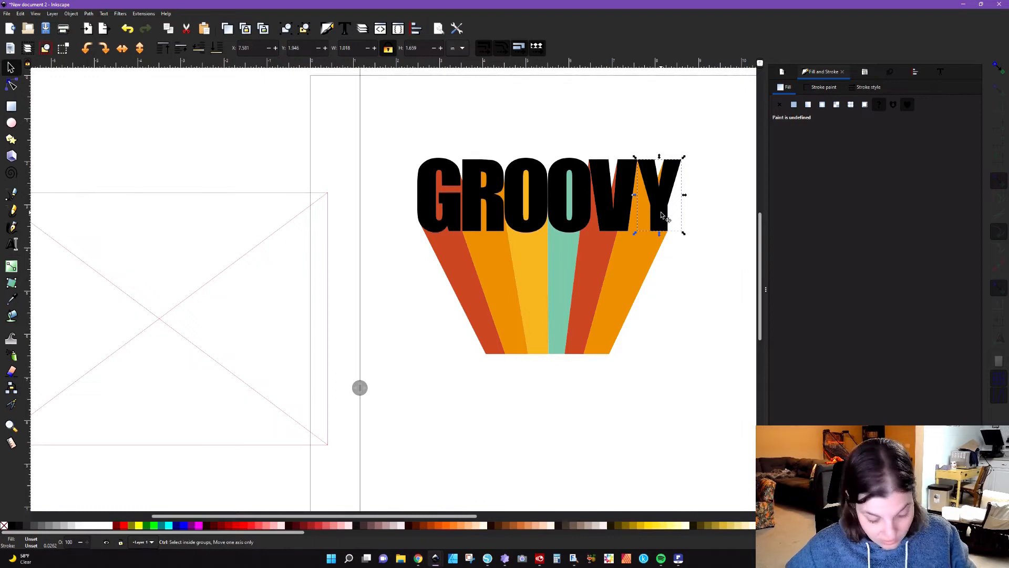
shift+click(633, 259)
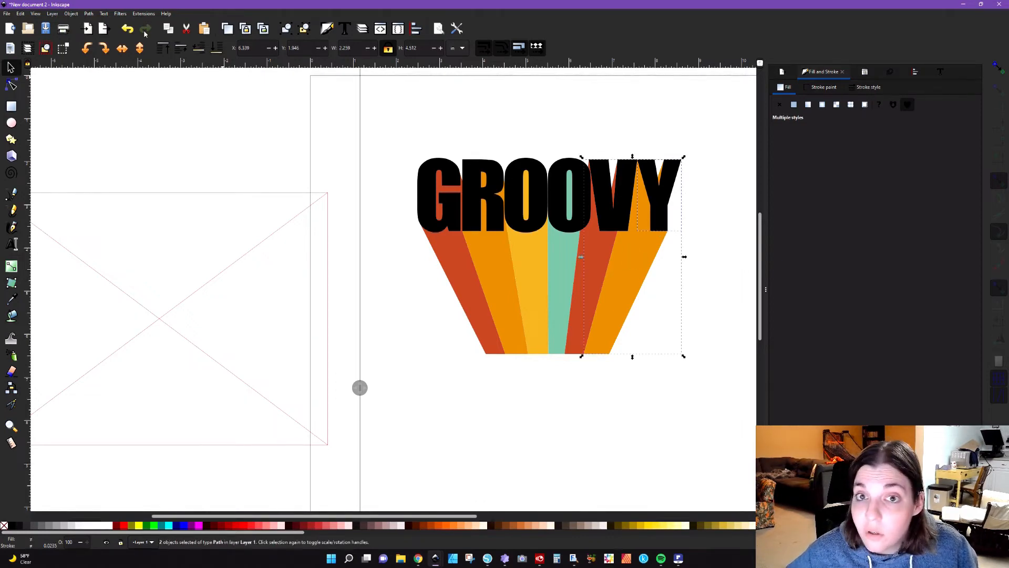
click(88, 14)
click(97, 61)
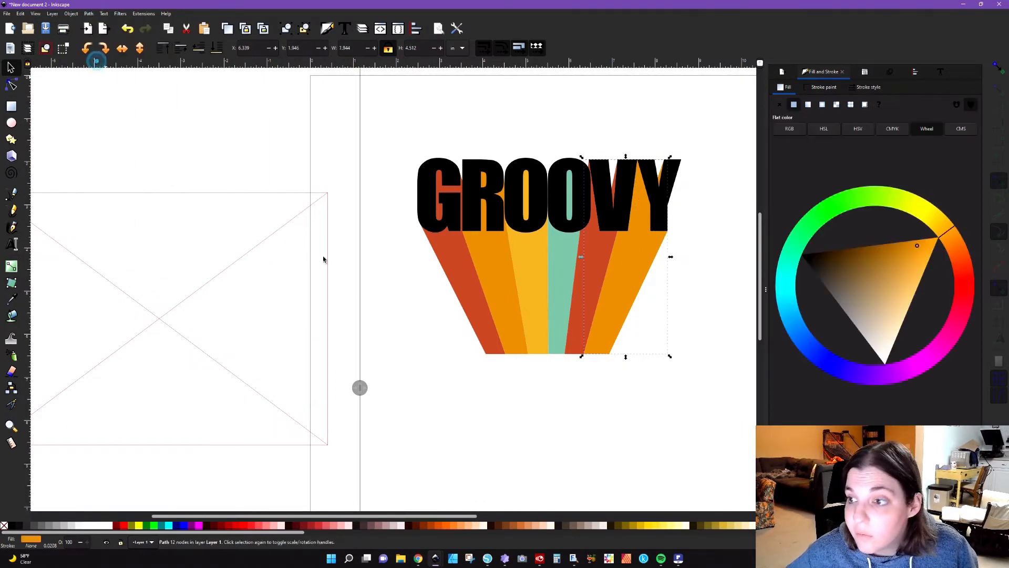
click(391, 302)
Step: Duplicate the first black O and subtract the copy from its yellow extrusion
click(526, 227)
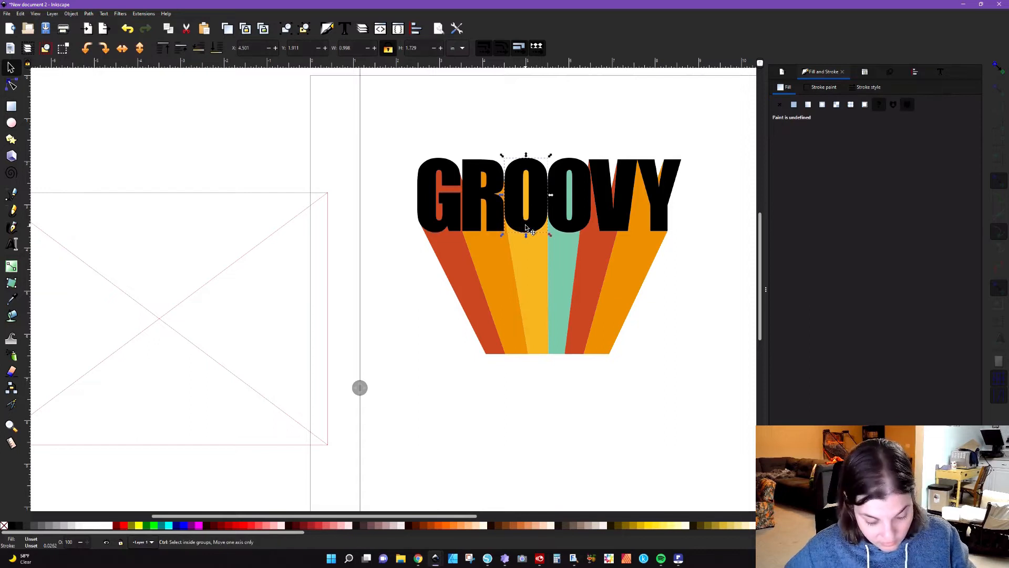
click(538, 271)
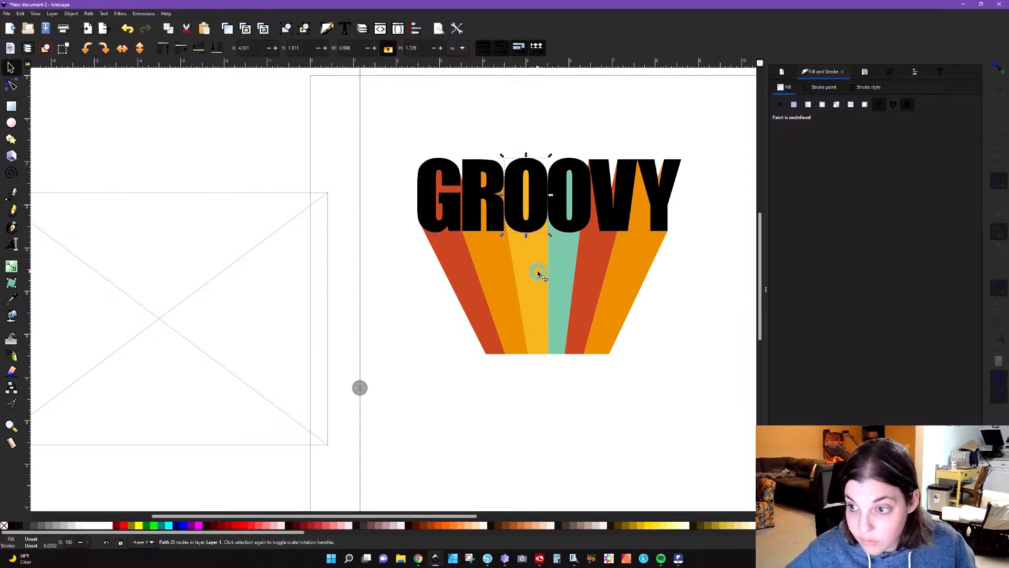
click(89, 14)
click(105, 71)
click(389, 136)
Step: Move the letter R off its orange extrusion and undo the move
drag(474, 217, 437, 176)
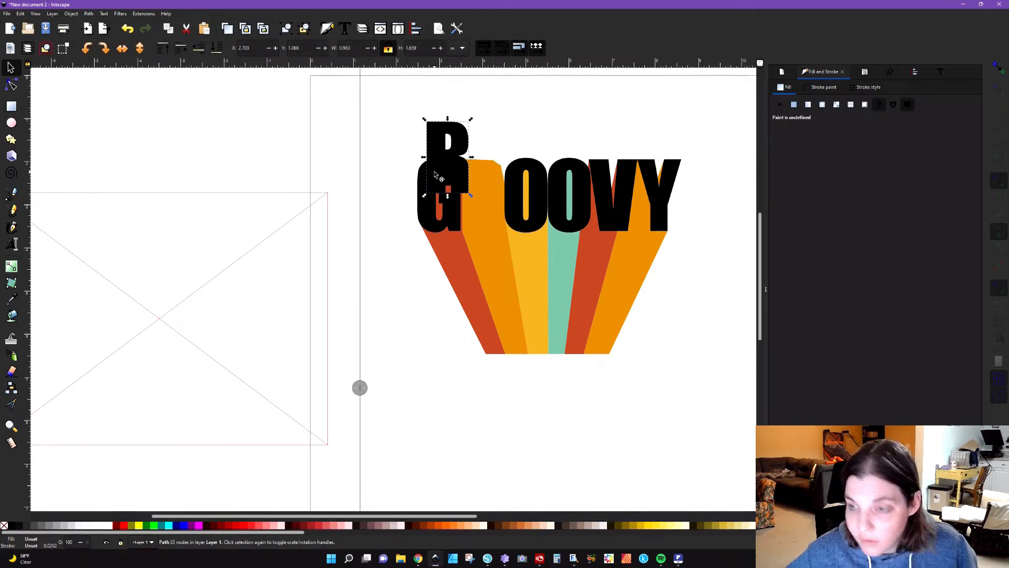
key(ctrl+z)
click(413, 267)
click(469, 205)
shift+click(487, 255)
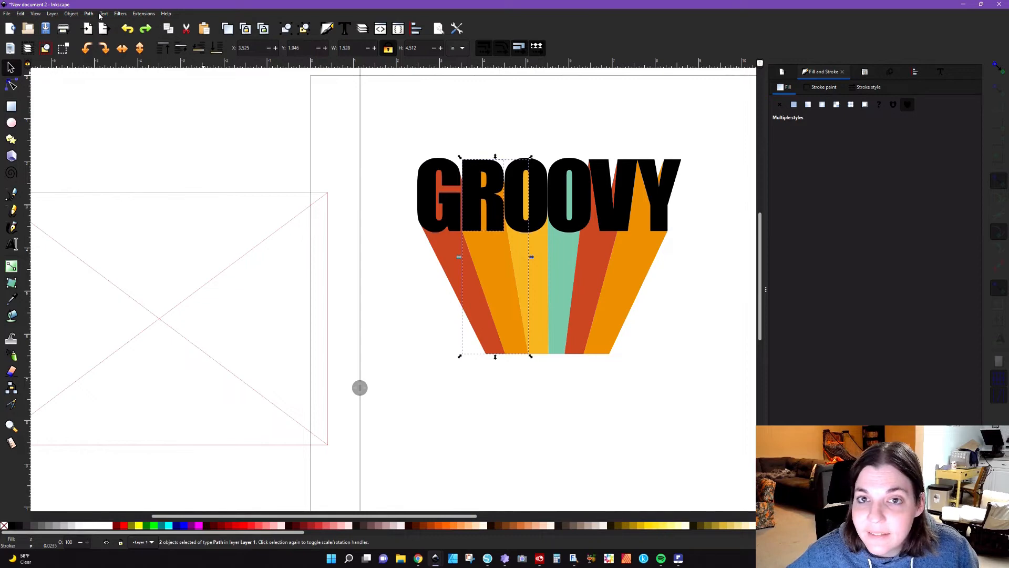
click(88, 14)
click(284, 160)
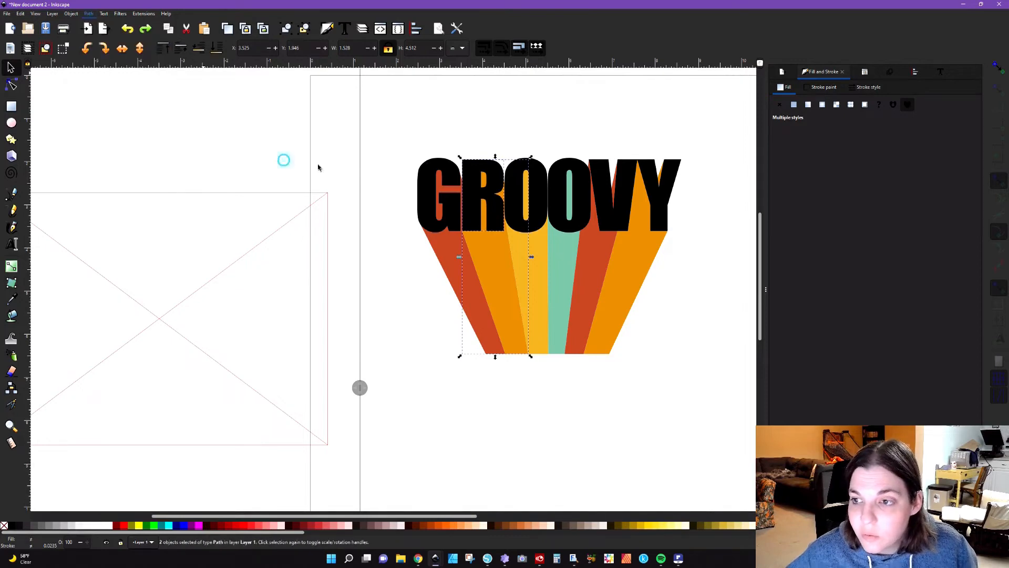
click(487, 128)
Step: Duplicate the black letter R and subtract the copy from the R's orange extrusion
click(479, 192)
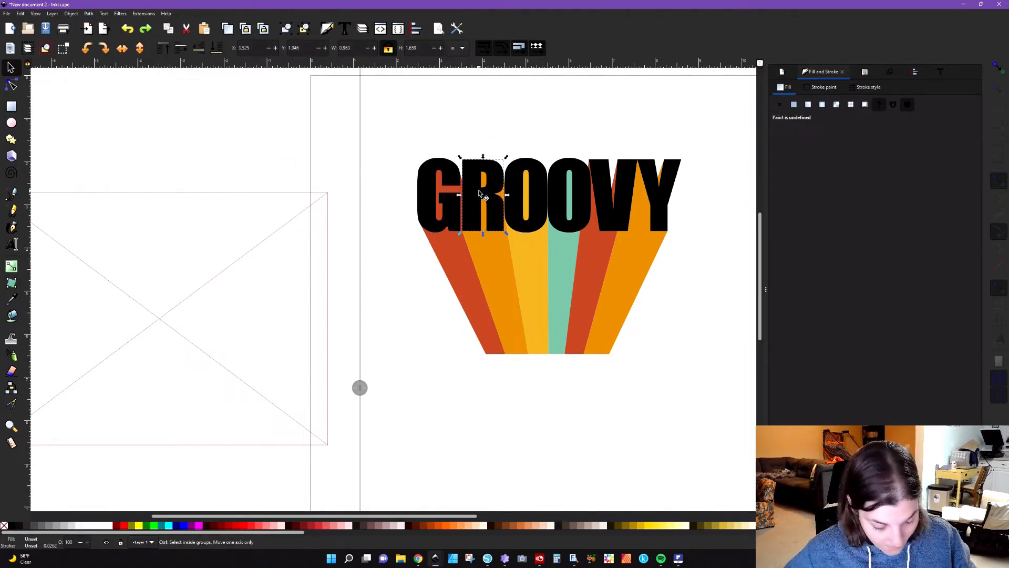
shift+click(489, 256)
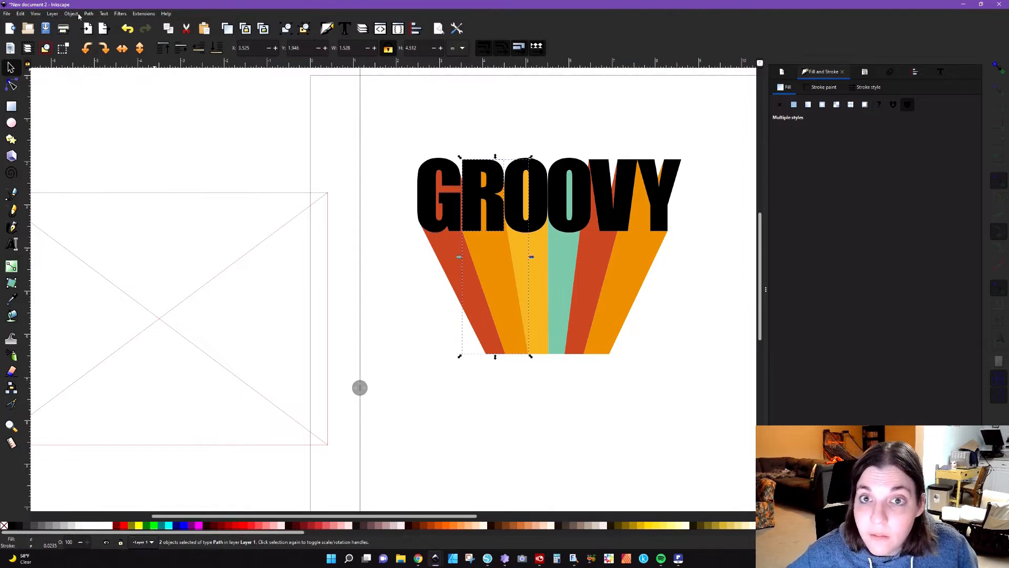
click(88, 13)
click(100, 61)
click(351, 108)
Step: Move the letter G sideways off its red extrusion and undo the move
drag(457, 211, 403, 213)
key(ctrl+z)
click(453, 317)
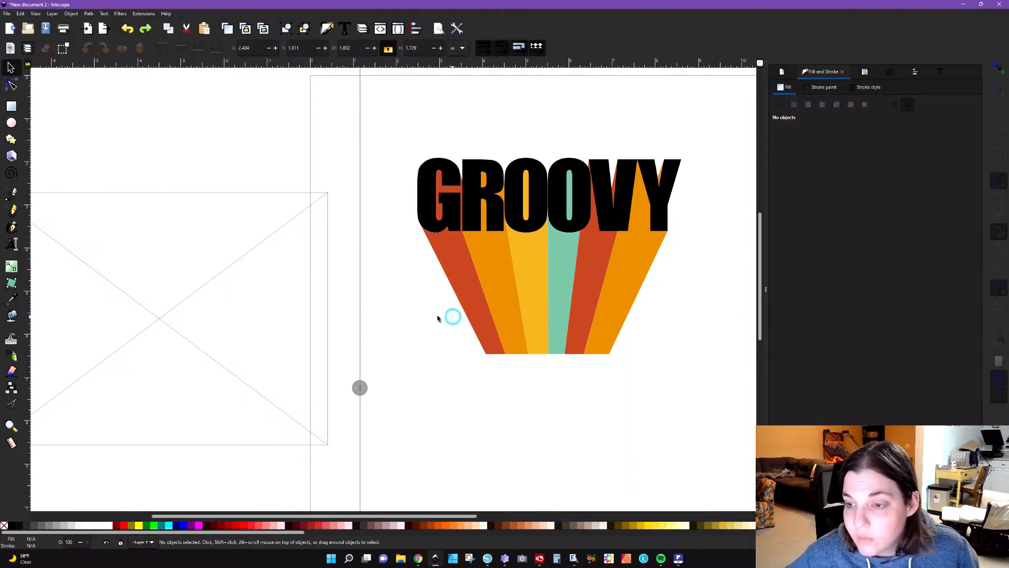
Step: Inspect the design in outline and filled display by moving the split-view divider across the artwork
drag(359, 387, 699, 408)
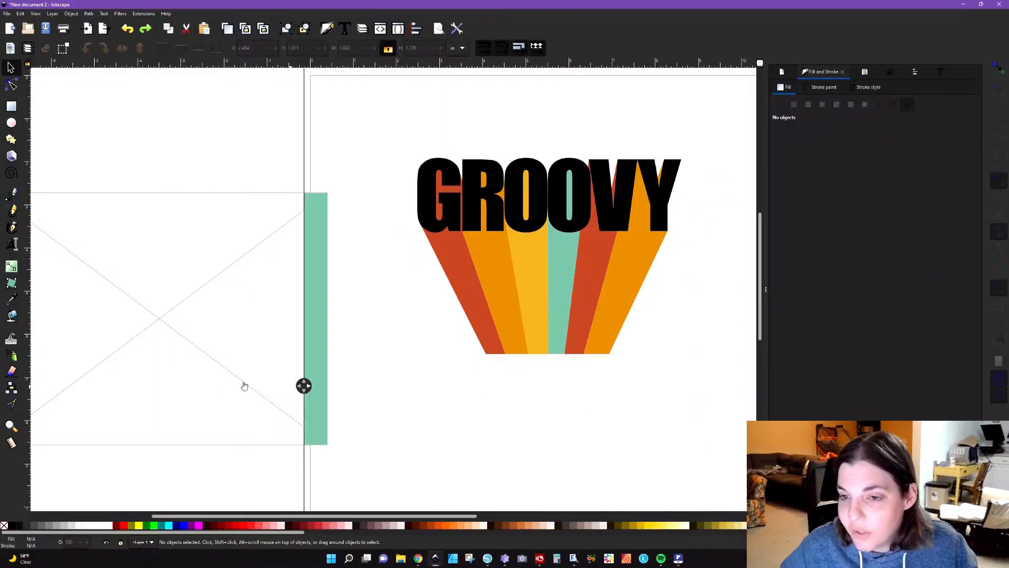
drag(244, 386, 168, 378)
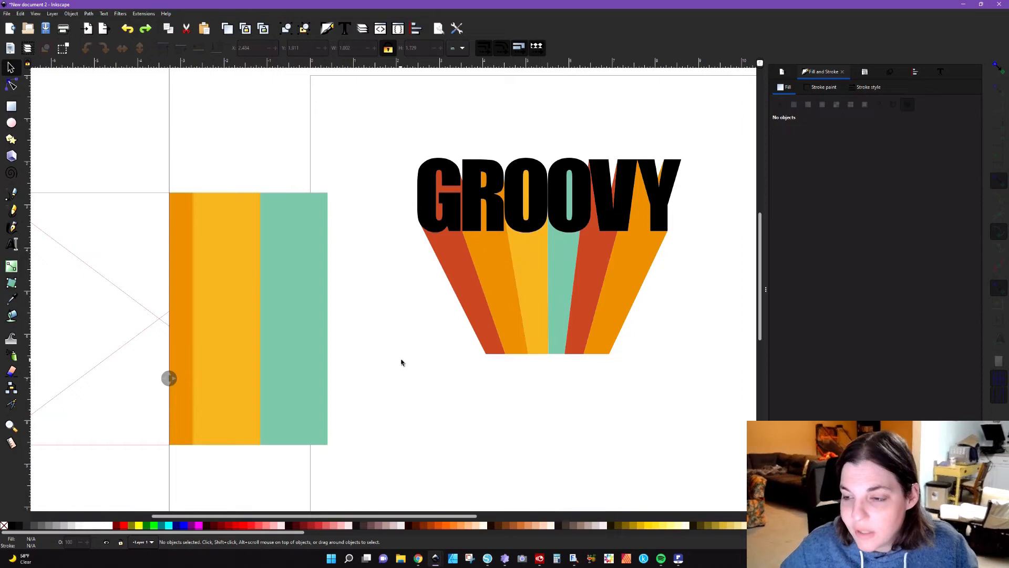
Step: Group the GROOVY lettering with its extrusions and move the group well clear of the page
scroll(401, 363, down, 4)
drag(382, 284, 522, 413)
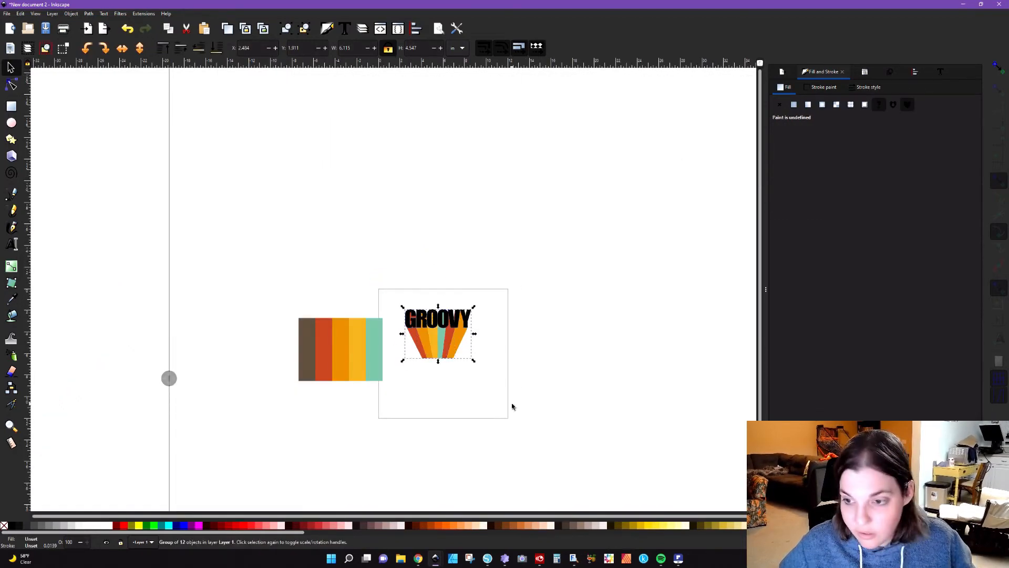
drag(532, 380, 703, 453)
drag(691, 334, 673, 162)
ctrl+scroll(373, 386, up, 4)
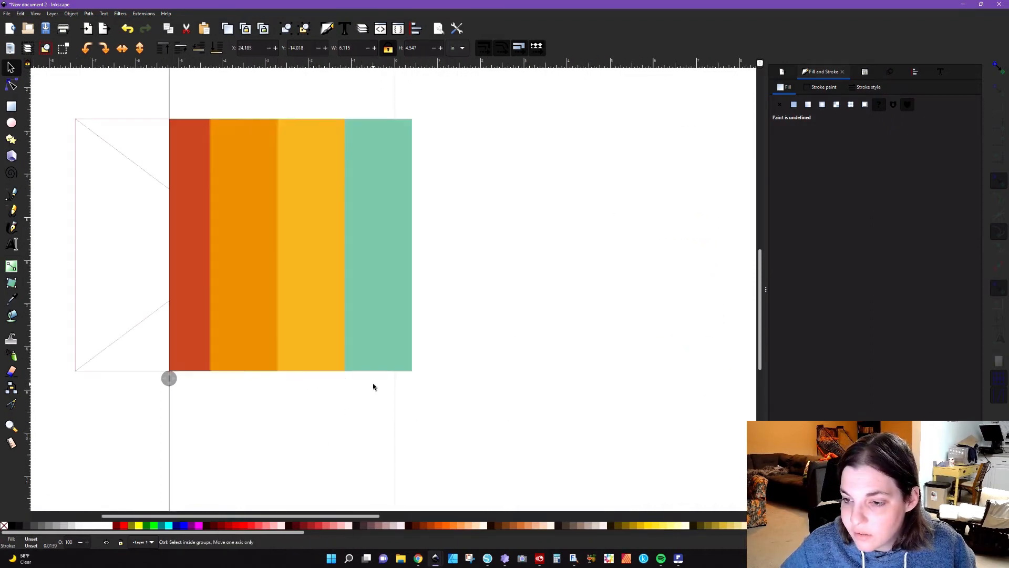
ctrl+scroll(374, 387, down, 2)
drag(470, 516, 531, 516)
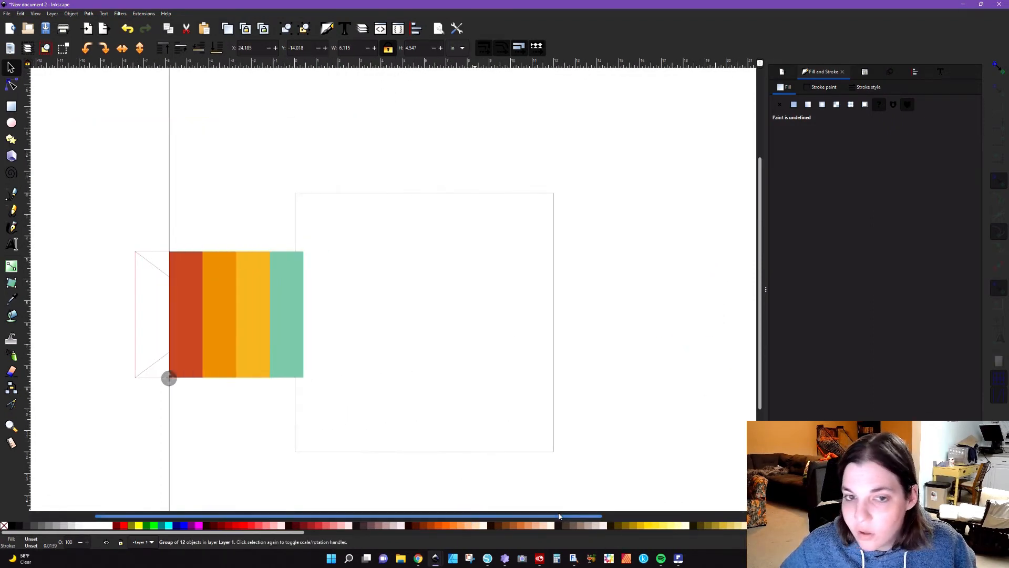
Step: Add the text "Hello" on the blank page
click(11, 243)
text(m)
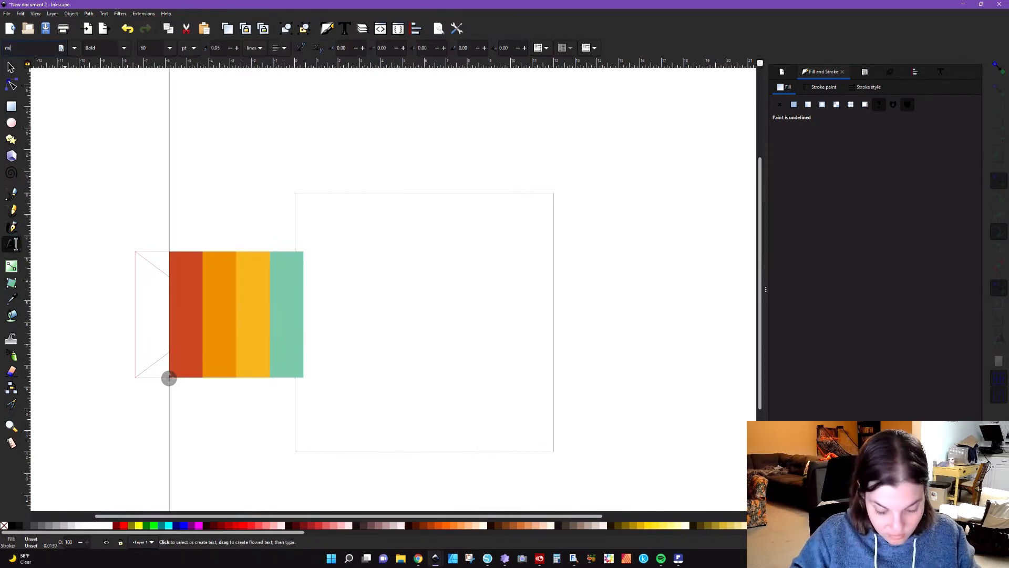
text(ilky)
click(29, 59)
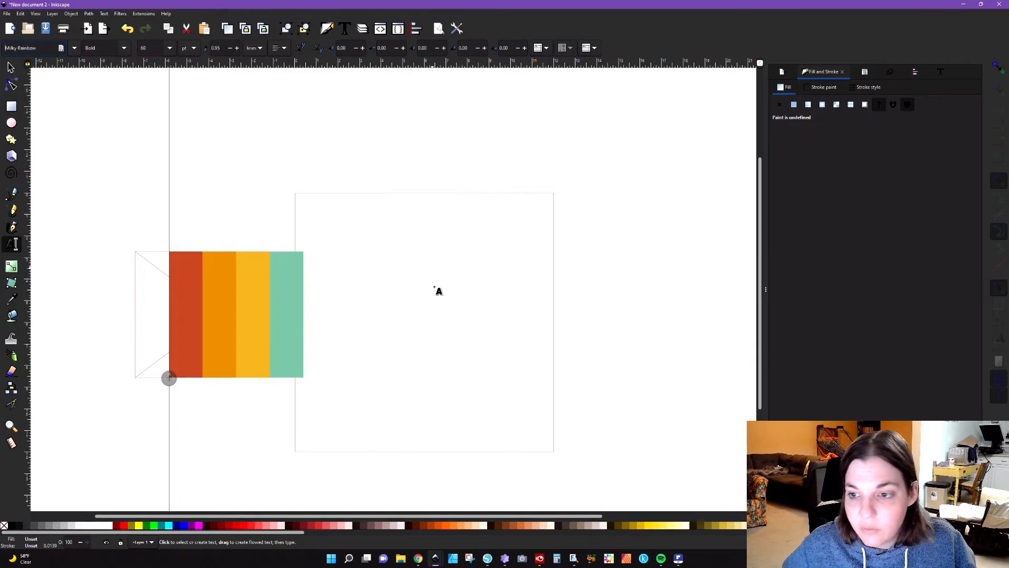
click(392, 306)
text(Hello)
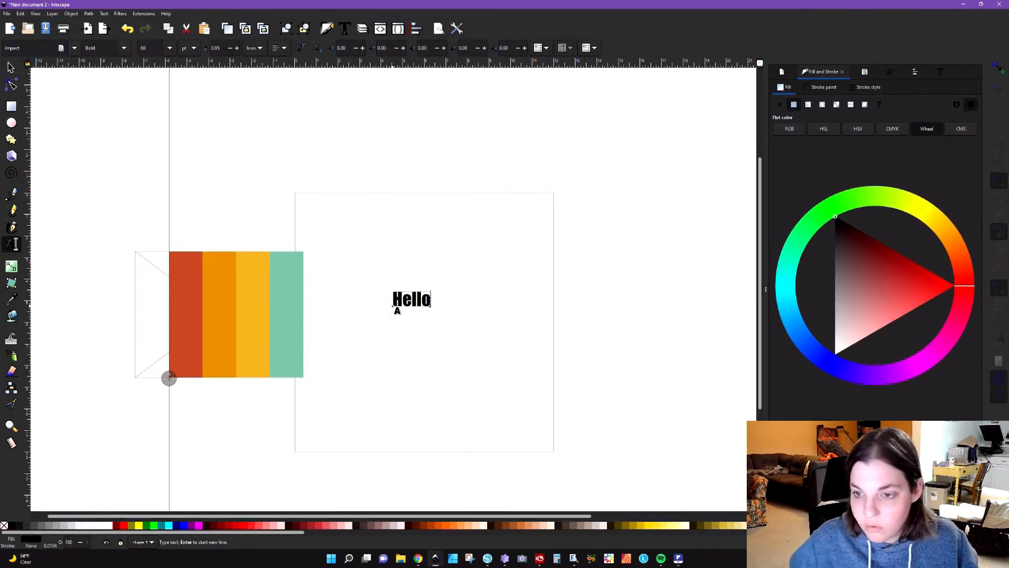
Step: Set the font of the Hello text to Milky Rainbow
click(21, 48)
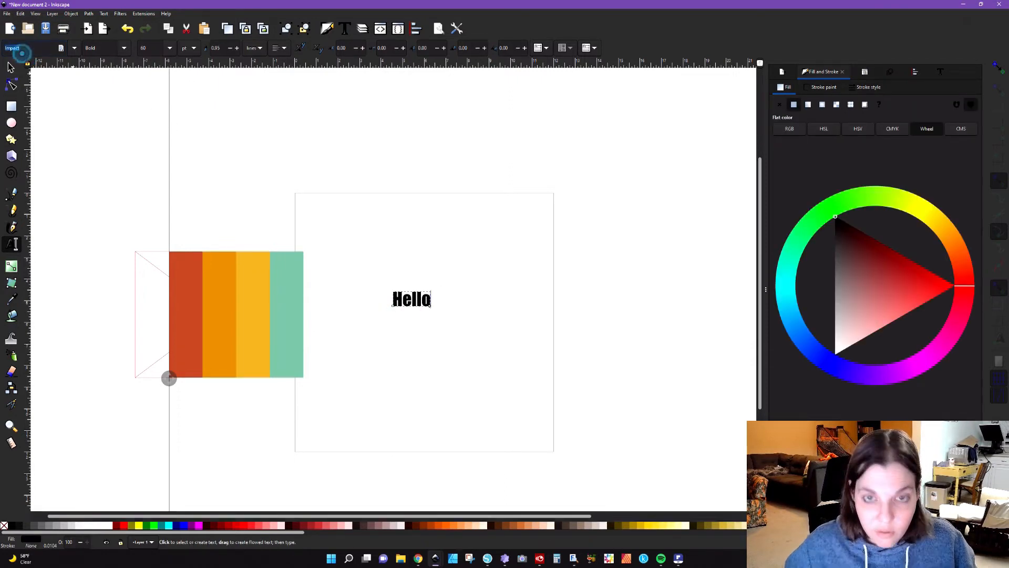
text(milky)
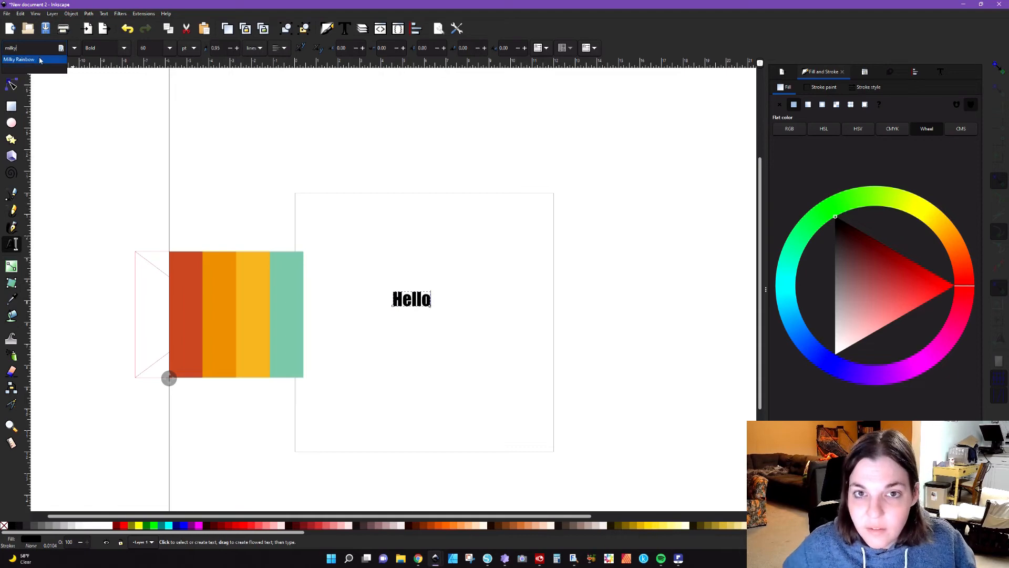
click(40, 60)
click(12, 67)
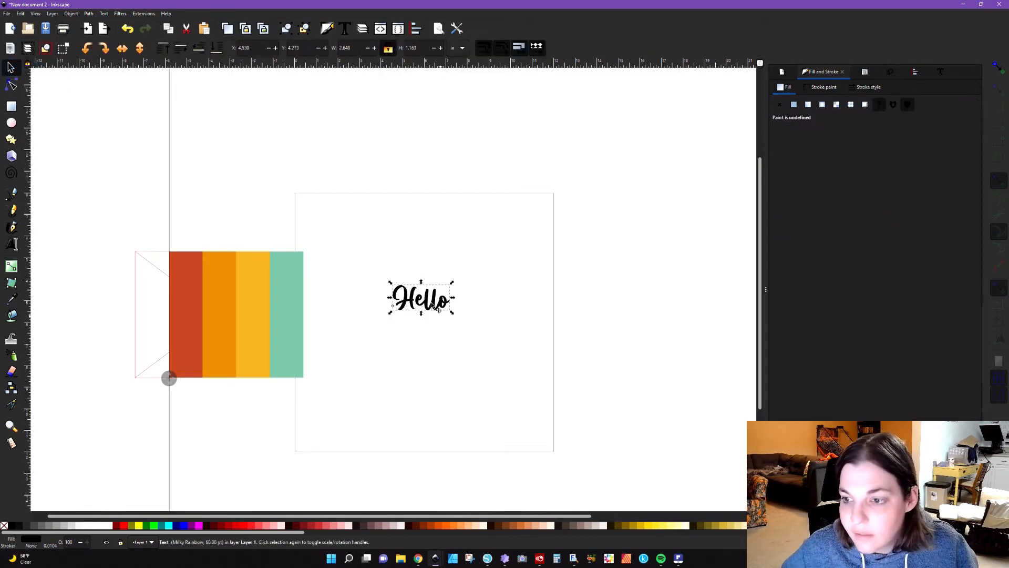
Step: Change the text's capital H to lowercase and enlarge the word to about 8.27 in wide across the upper page
double_click(419, 307)
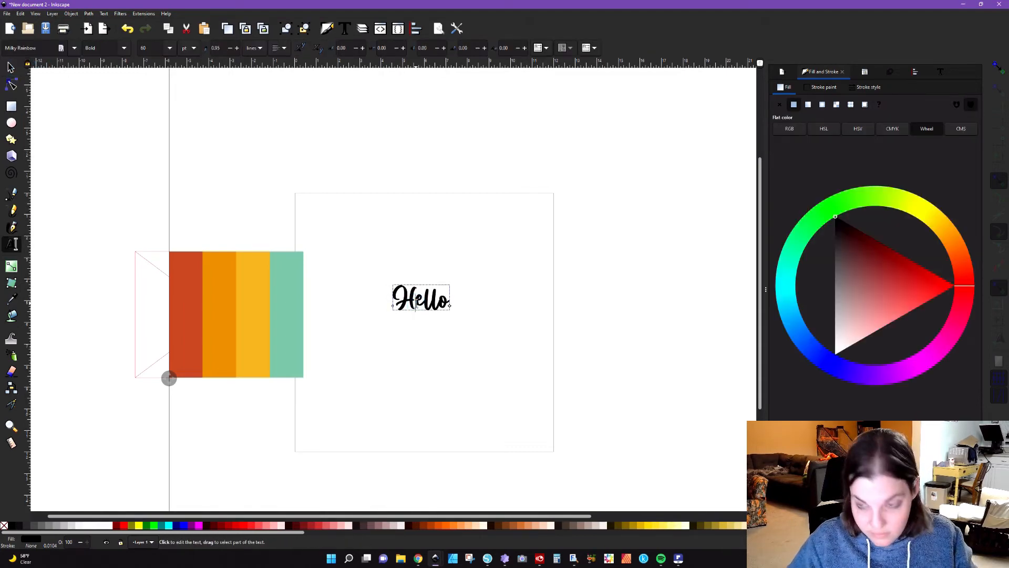
key(BackSpace)
text(h)
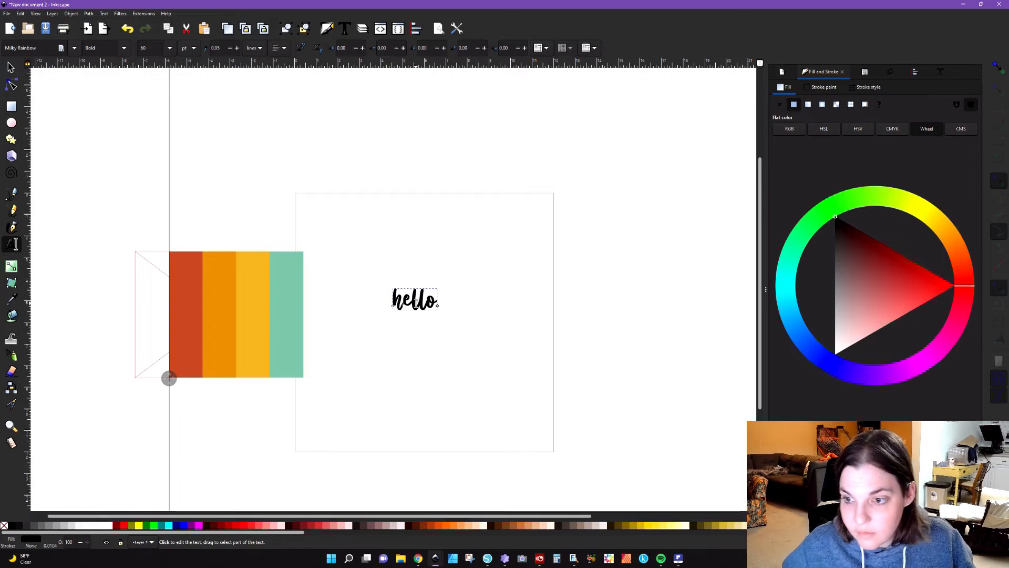
click(11, 69)
drag(437, 289, 573, 221)
drag(528, 283, 479, 266)
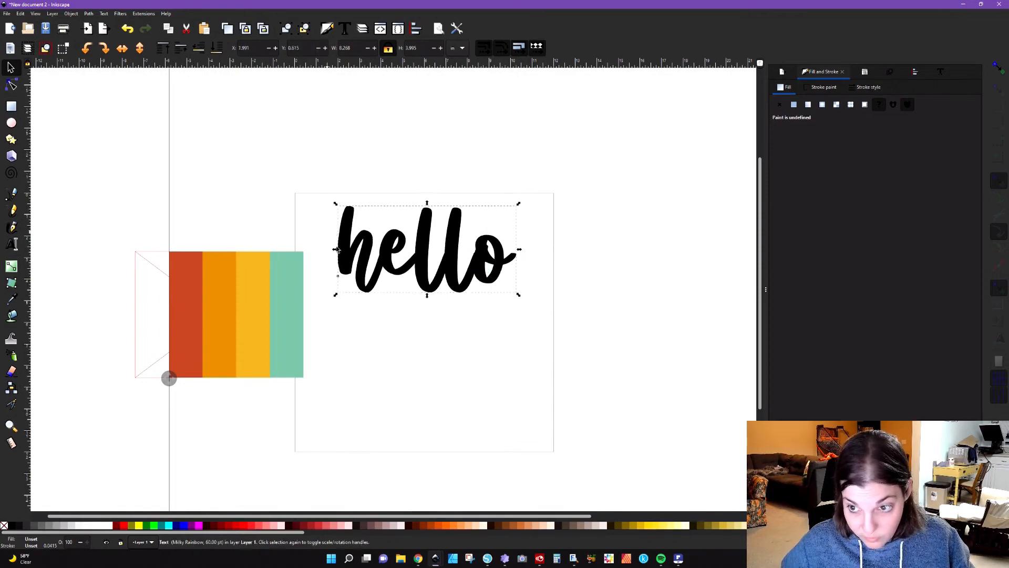
Step: Duplicate the word hello and place the copy near the page's lower edge, scaled down to about 3.5 in wide
drag(423, 267, 422, 382)
drag(336, 336, 409, 388)
drag(477, 404, 429, 378)
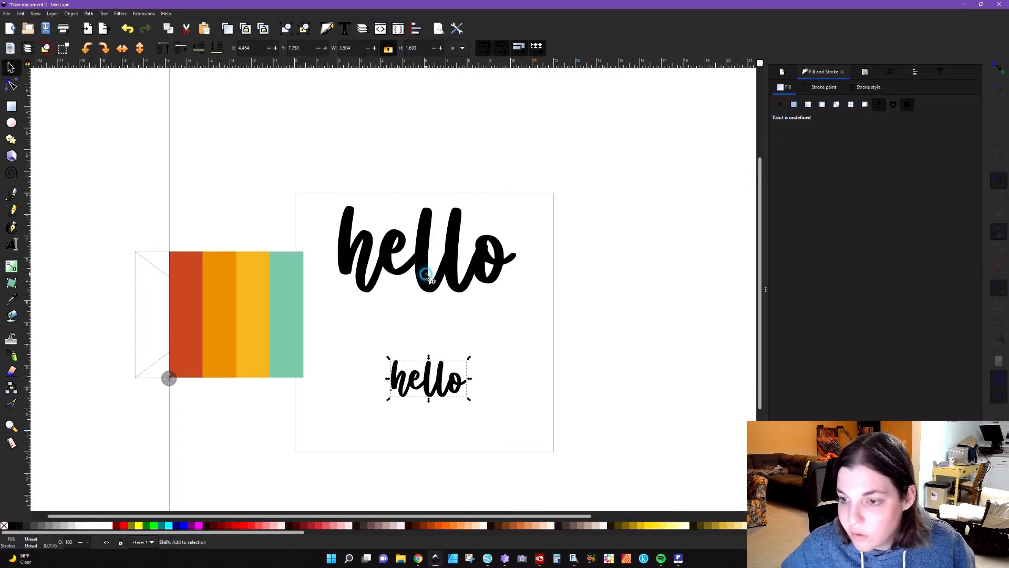
Step: Center the small hello horizontally under the large hello
shift+click(424, 270)
click(915, 71)
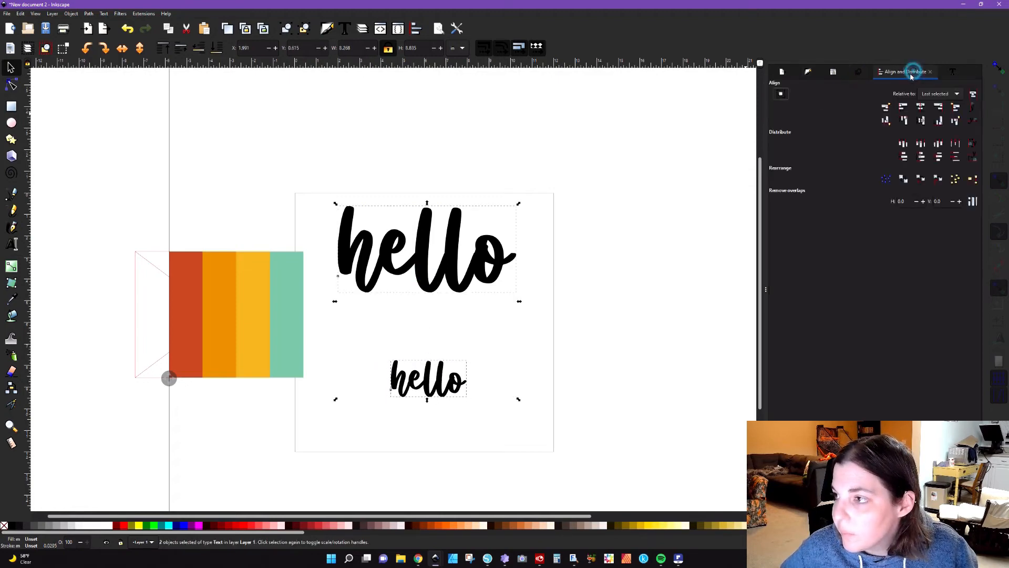
click(921, 106)
click(692, 298)
Step: Convert both hello texts to paths and ungroup each word into separate letters
drag(322, 149, 554, 413)
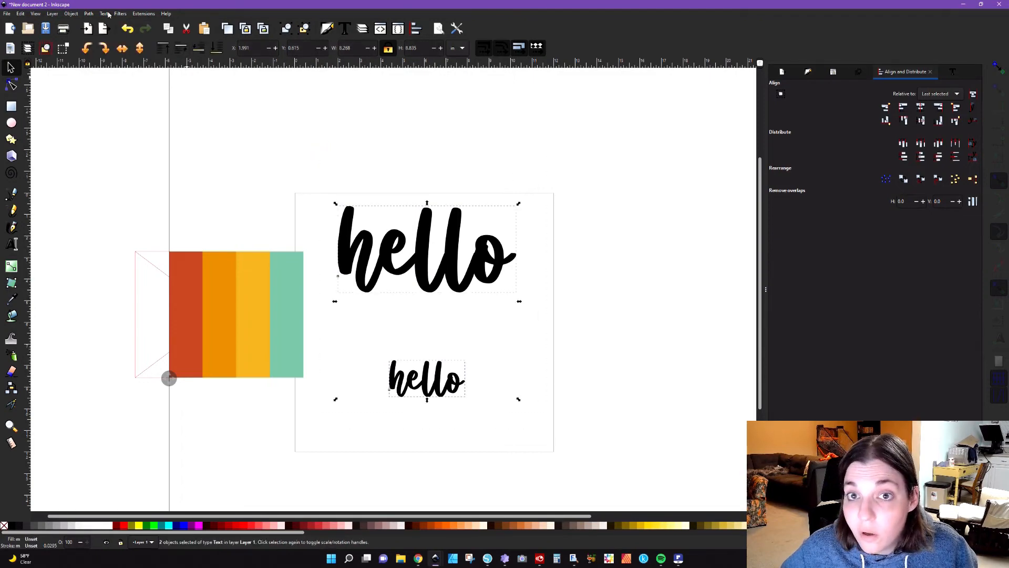
click(90, 15)
click(93, 23)
click(377, 142)
click(422, 247)
click(308, 32)
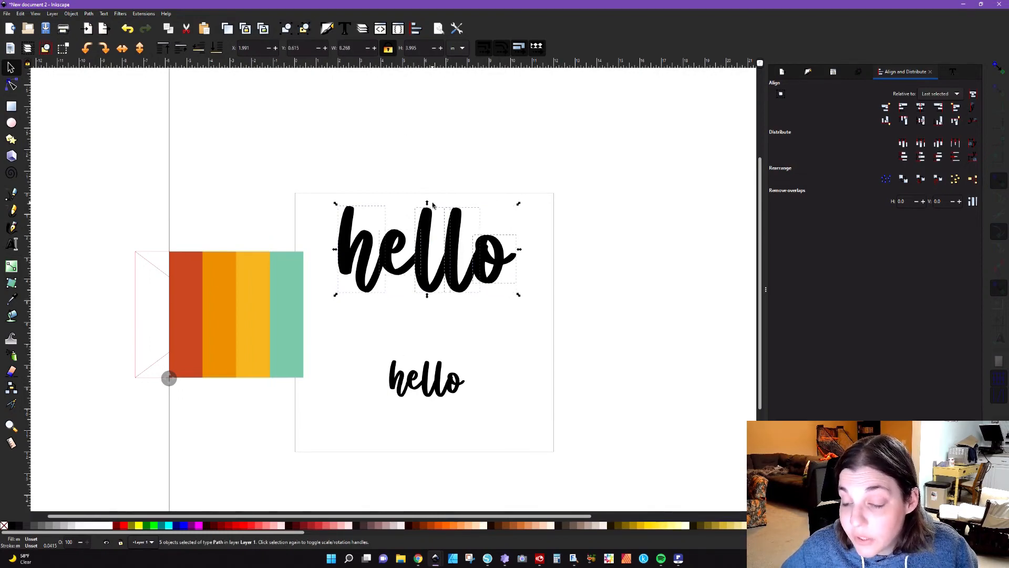
click(426, 384)
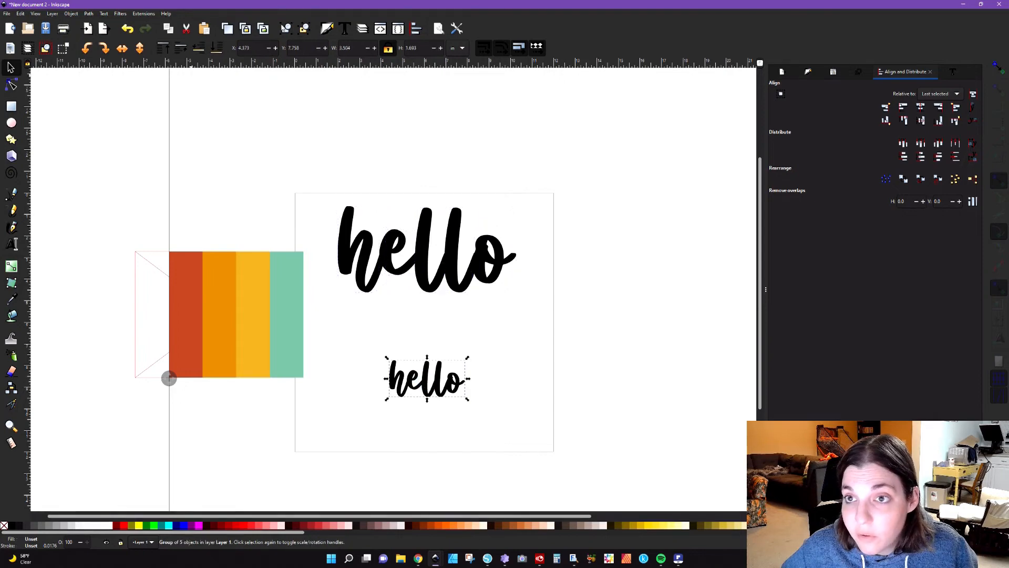
click(306, 30)
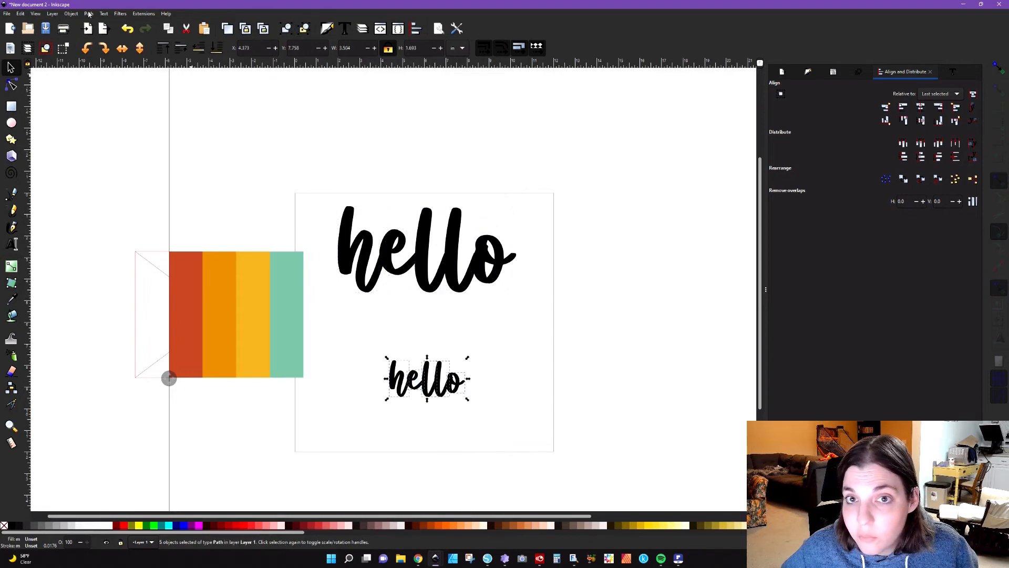
click(330, 370)
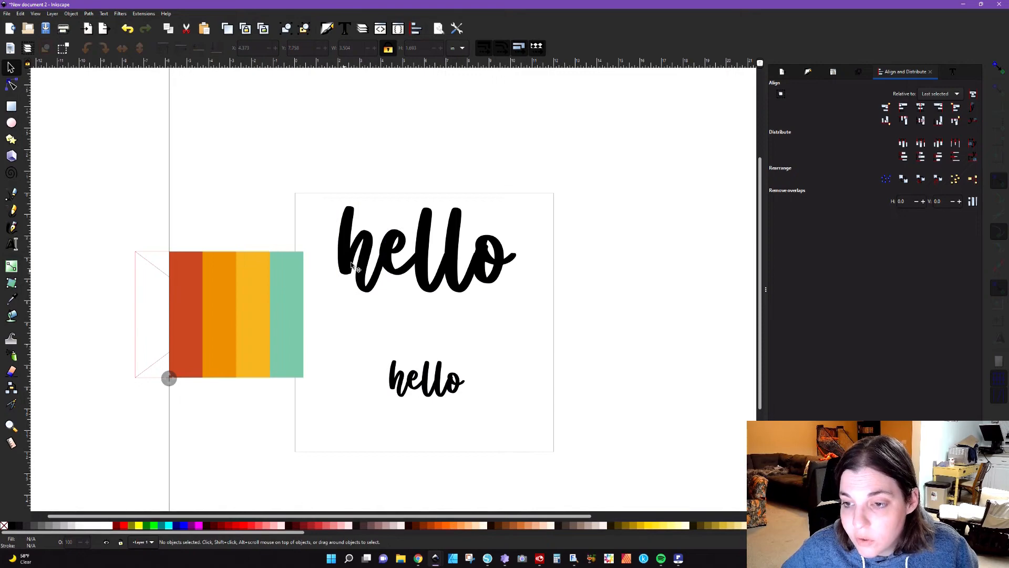
Step: Extrude between the large h and the small h in Polygons mode
click(367, 267)
shift+click(398, 376)
click(143, 14)
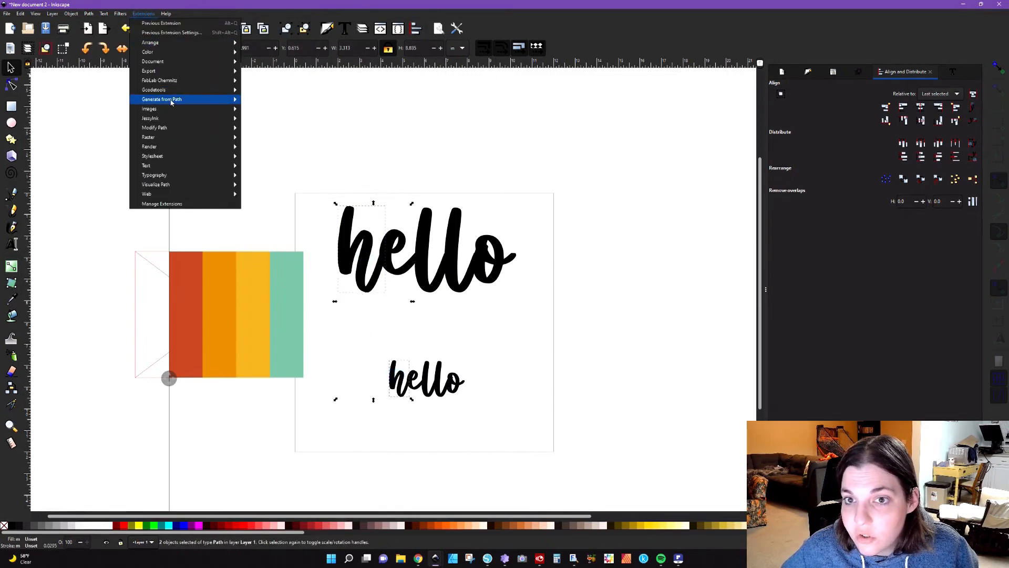
mouse_move(178, 100)
click(268, 100)
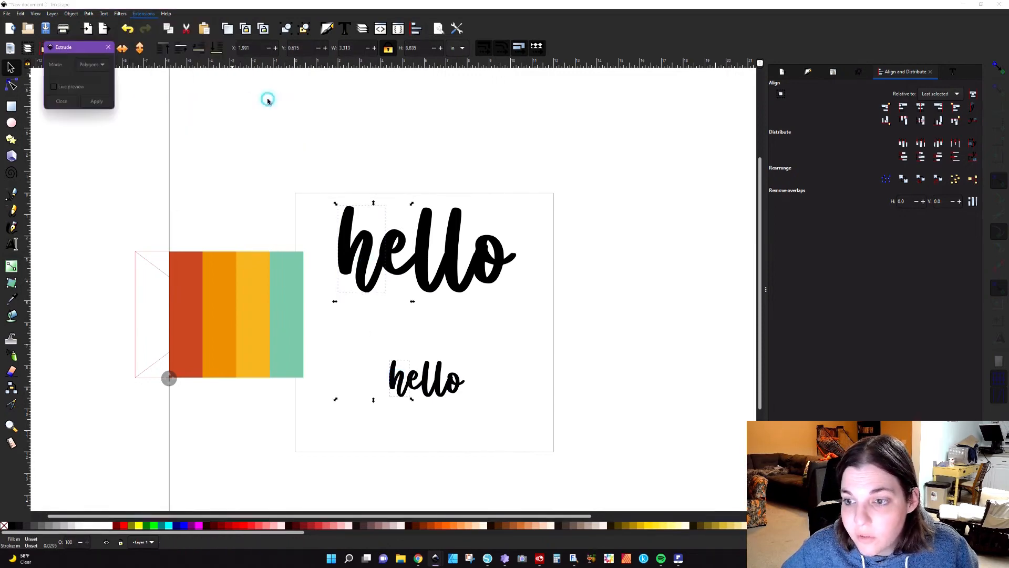
click(96, 103)
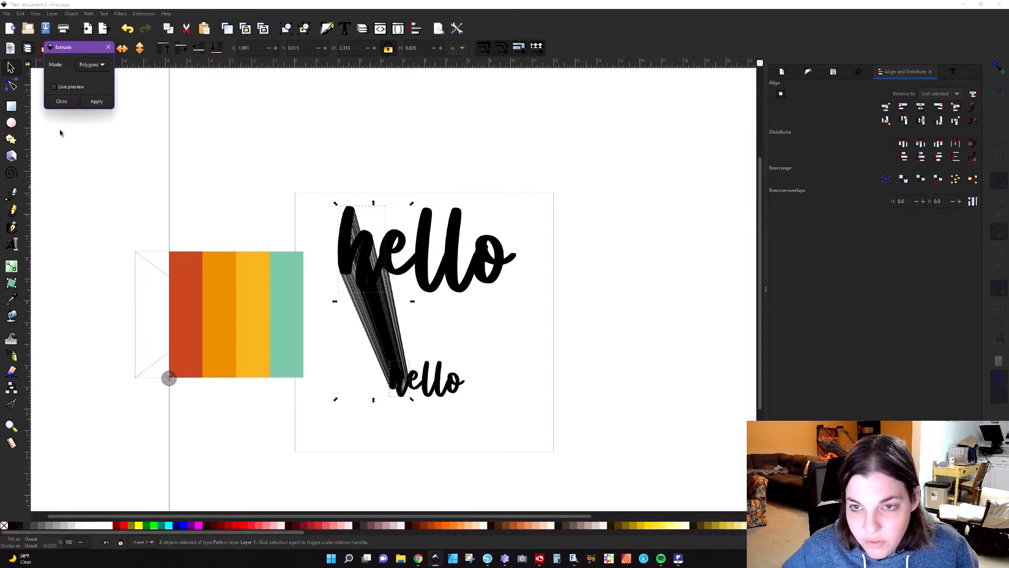
click(61, 101)
Step: Union the ungrouped pieces of the h extrusion and fill the shape with the palette's red
click(377, 320)
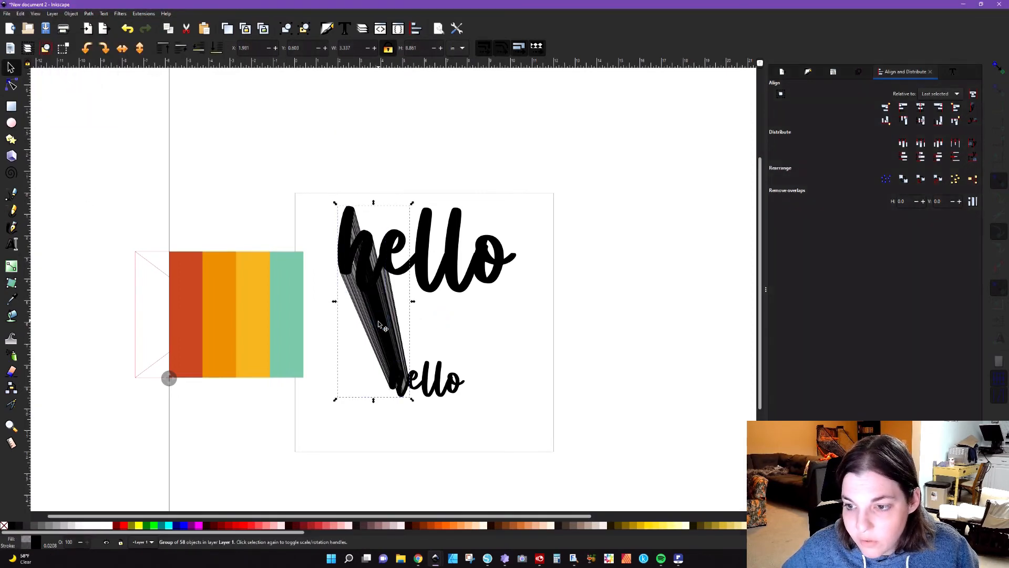
click(304, 28)
click(89, 14)
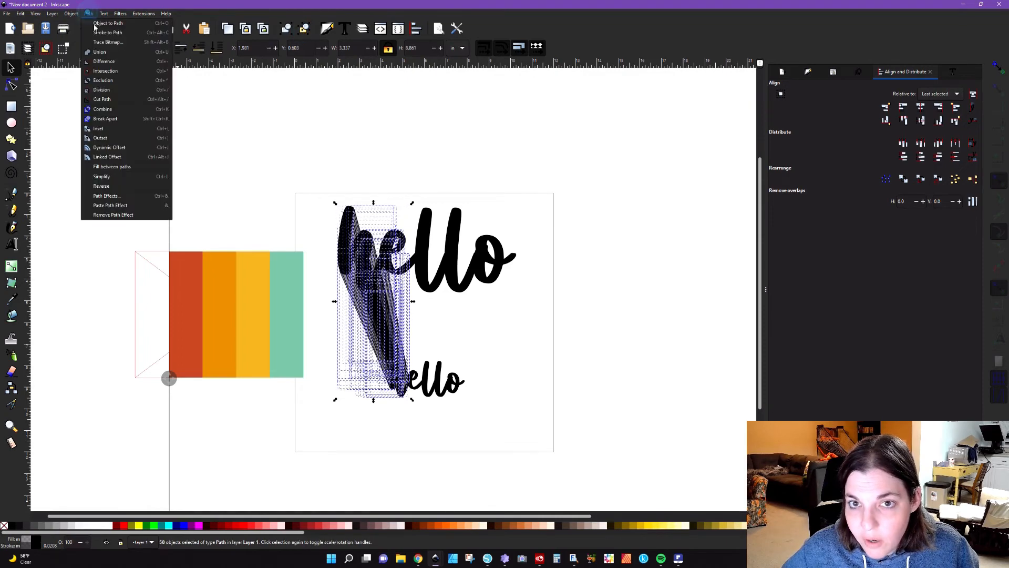
click(104, 56)
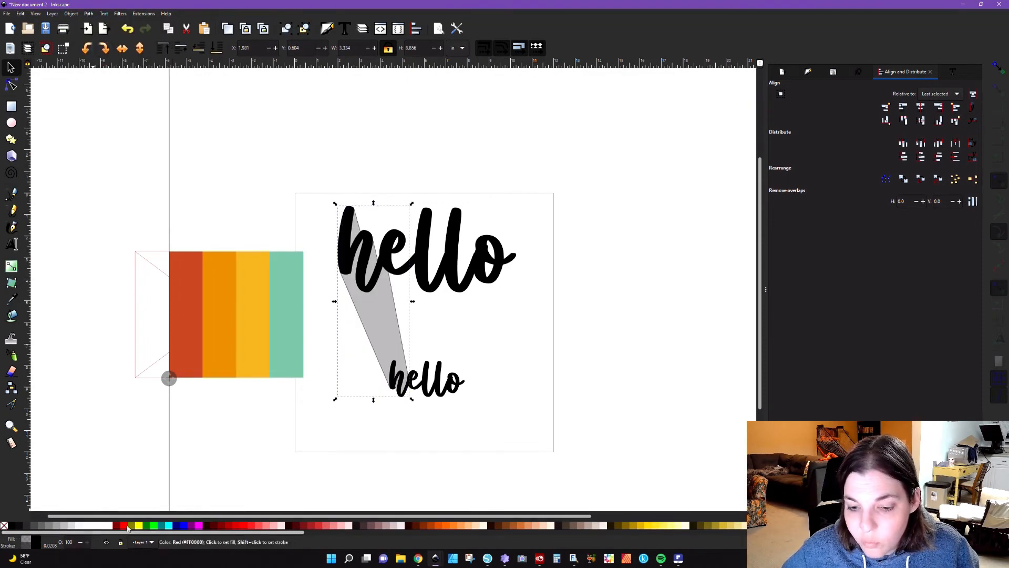
key(d)
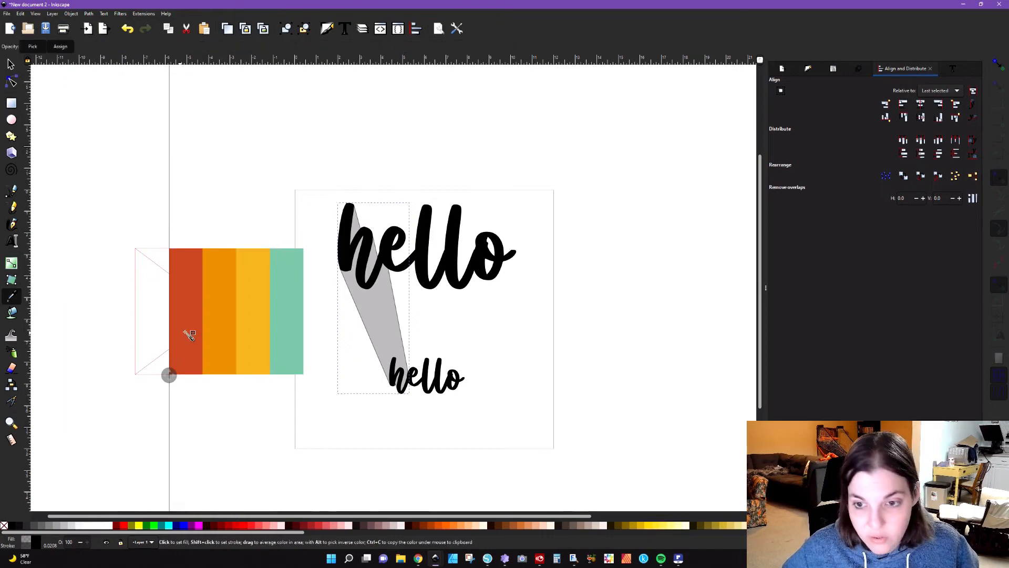
click(195, 327)
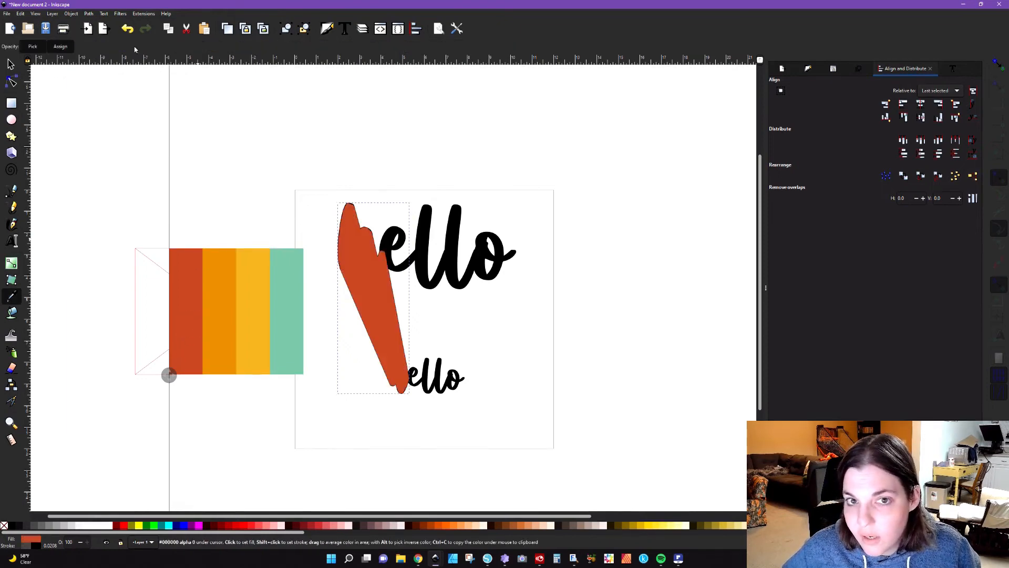
Step: Lower the red h extrusion behind the black letters and remove its stroke
key(s)
click(199, 49)
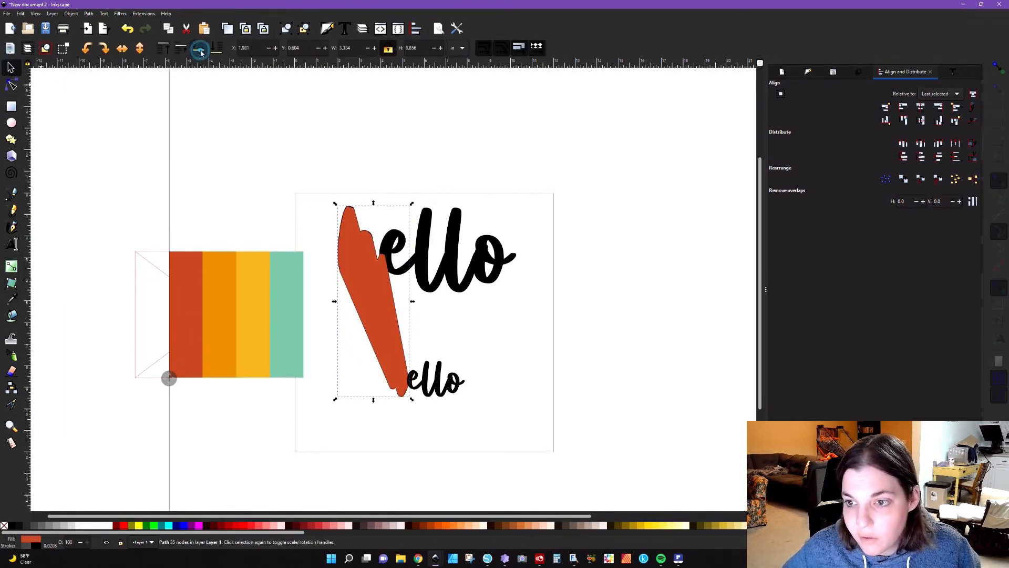
click(200, 48)
click(199, 49)
click(201, 50)
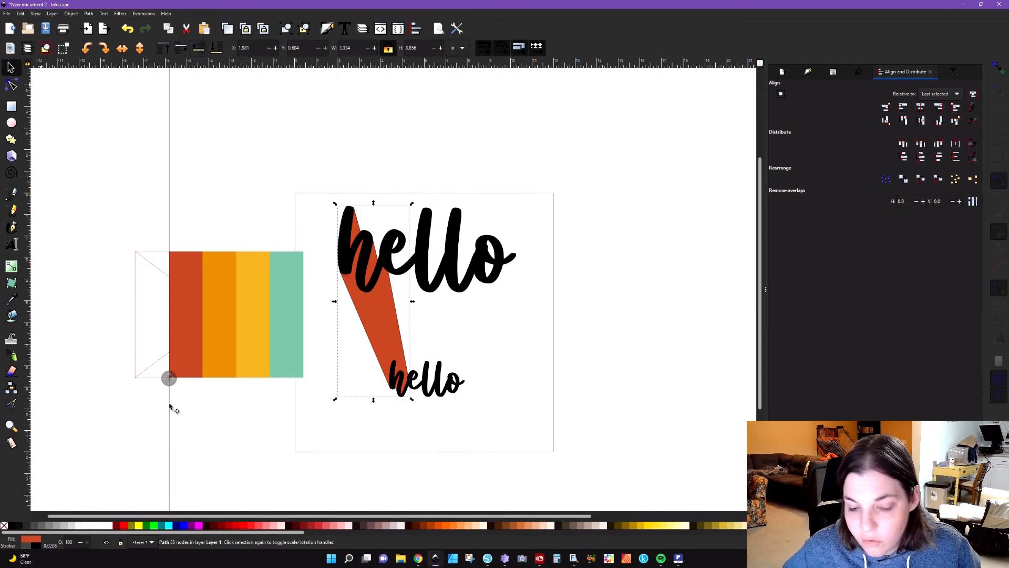
shift+click(4, 525)
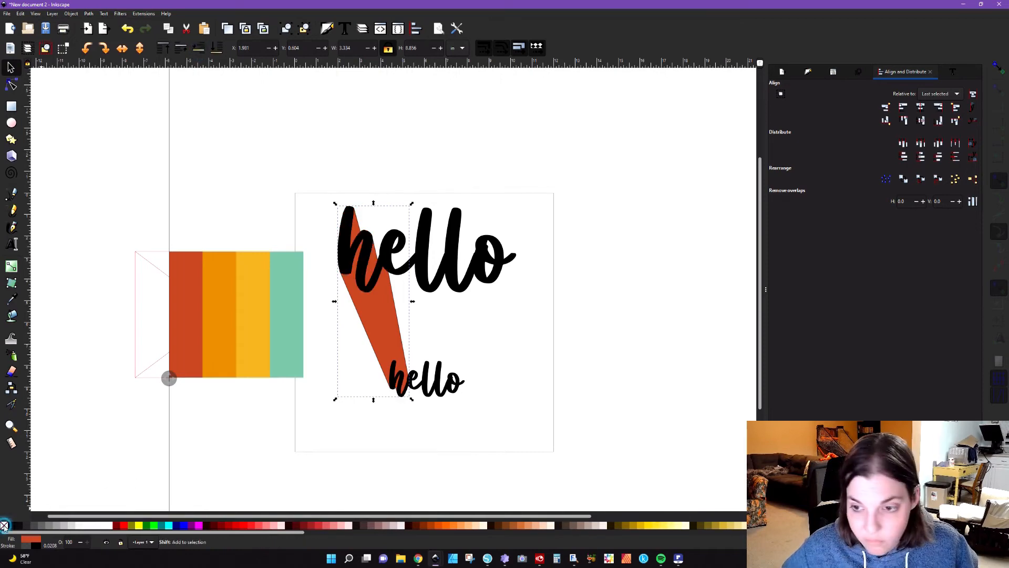
Step: Extrude between the large e and the small e in Polygons mode and select the resulting group
click(397, 275)
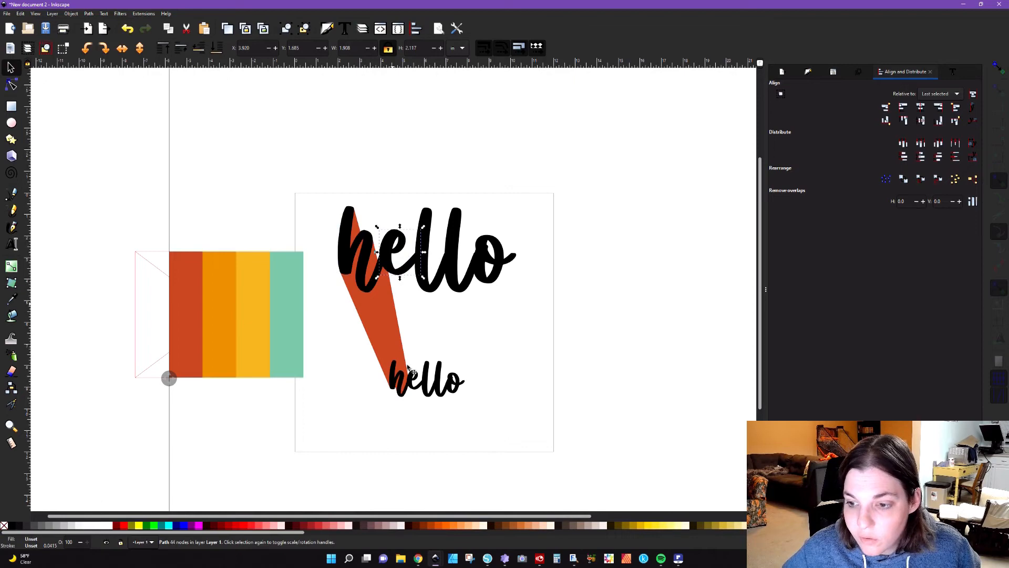
shift+click(416, 389)
click(88, 14)
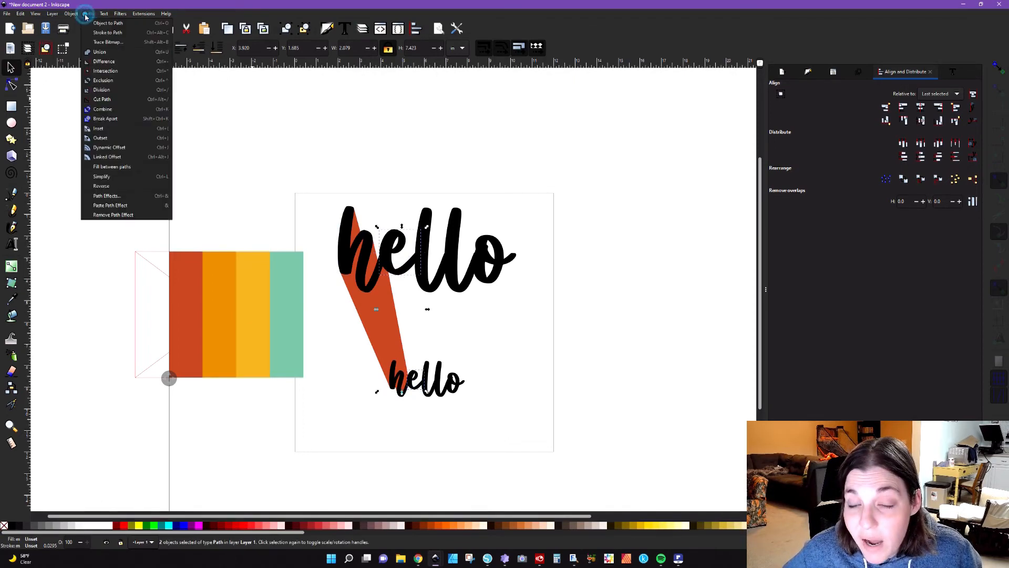
click(146, 14)
click(144, 13)
mouse_move(176, 100)
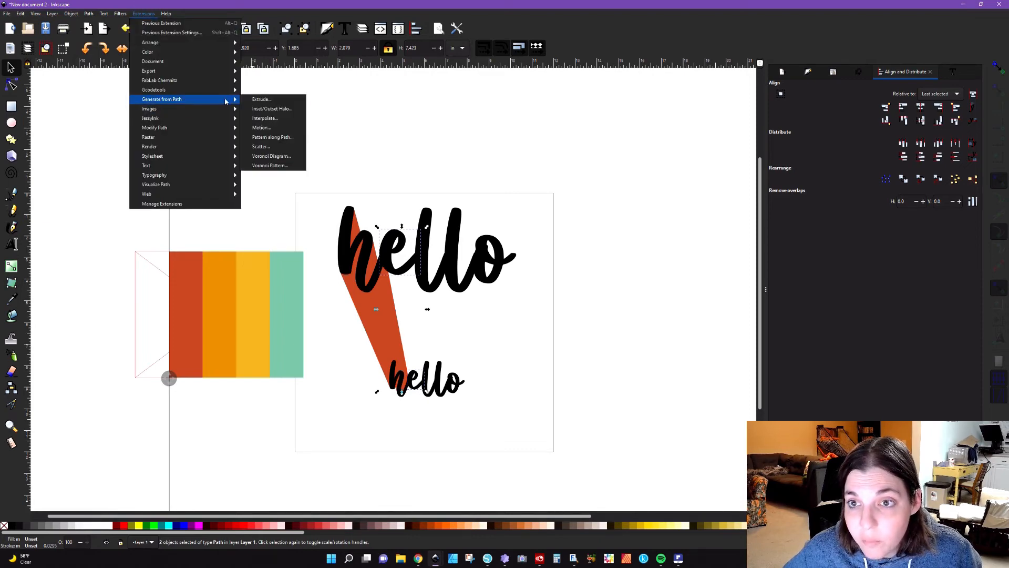
click(288, 99)
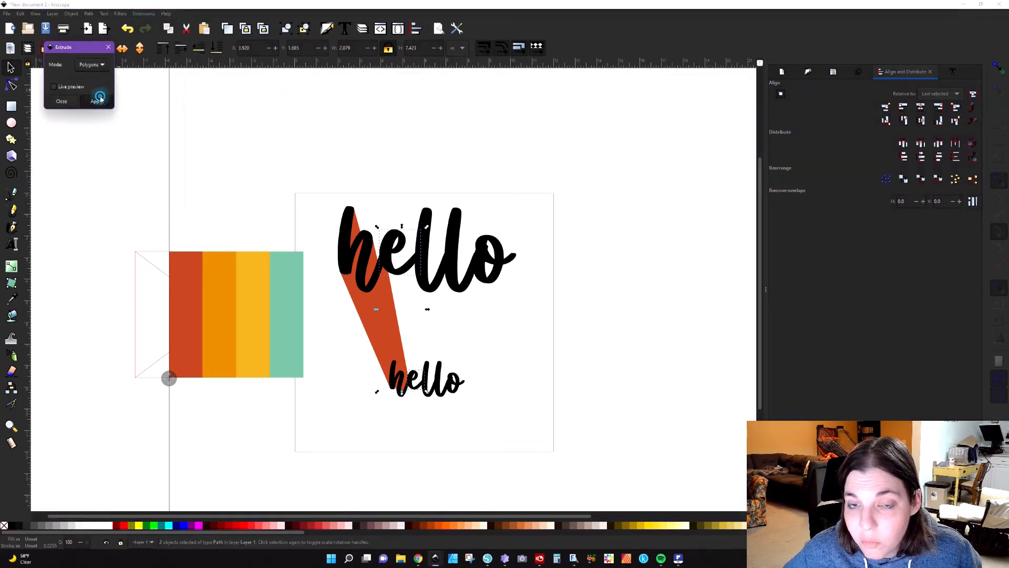
click(514, 330)
click(413, 322)
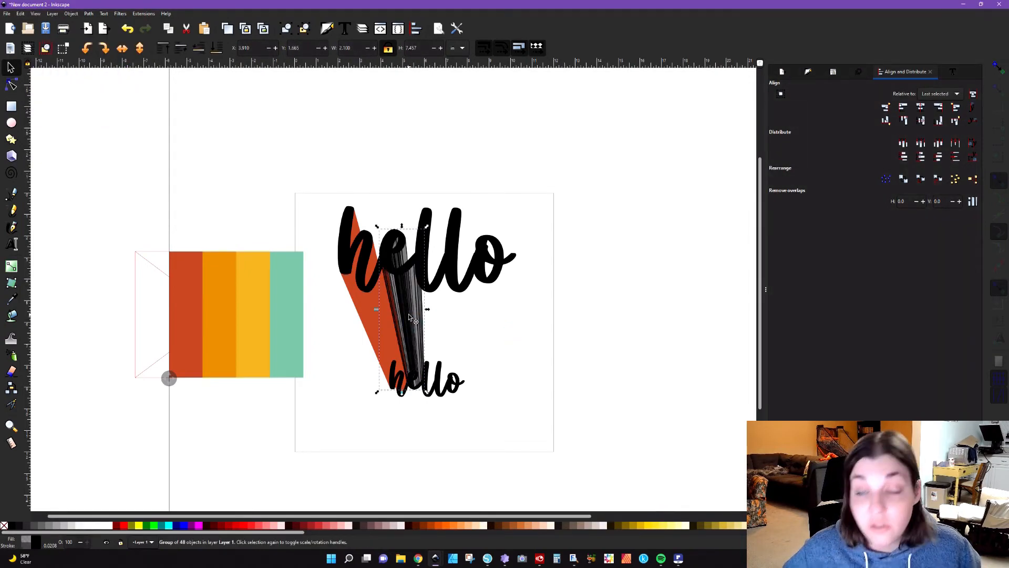